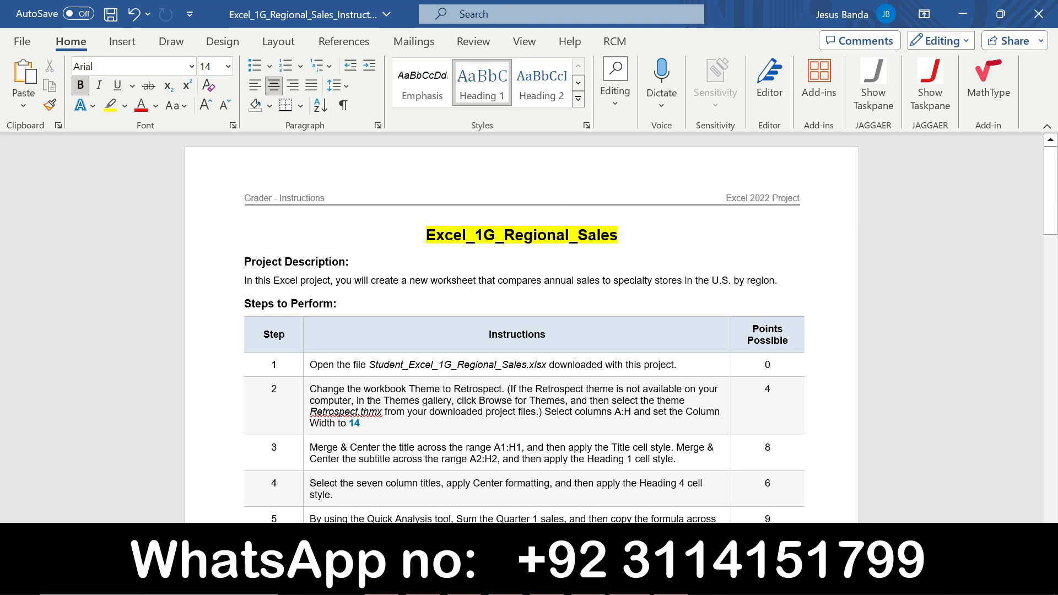
- Check the workbook in Excel, return to Word, and highlight the Project Description heading and paragraph in yellow
key("alt+Tab")
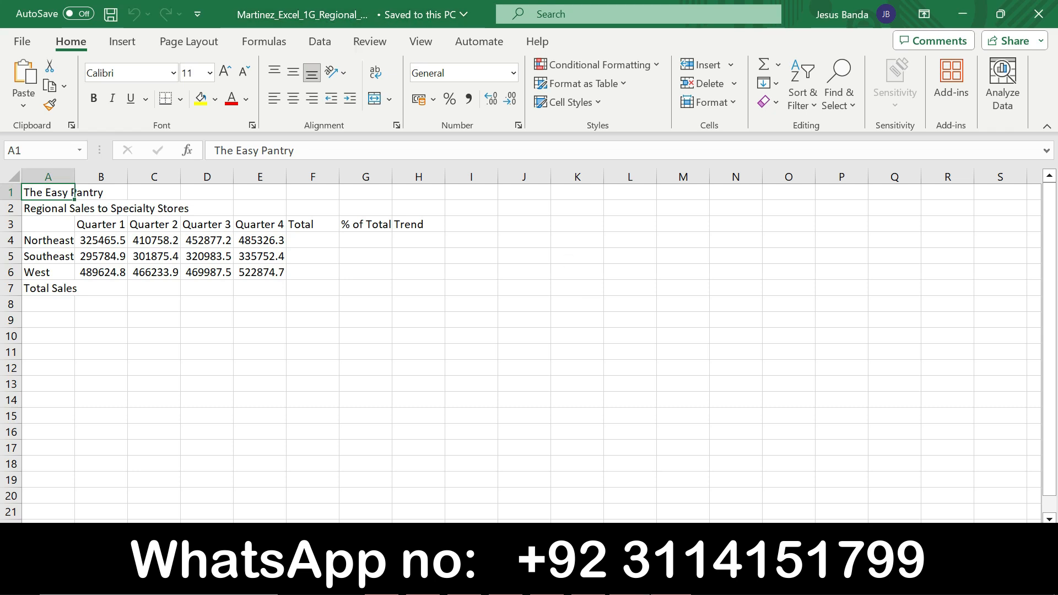
key("alt+Tab")
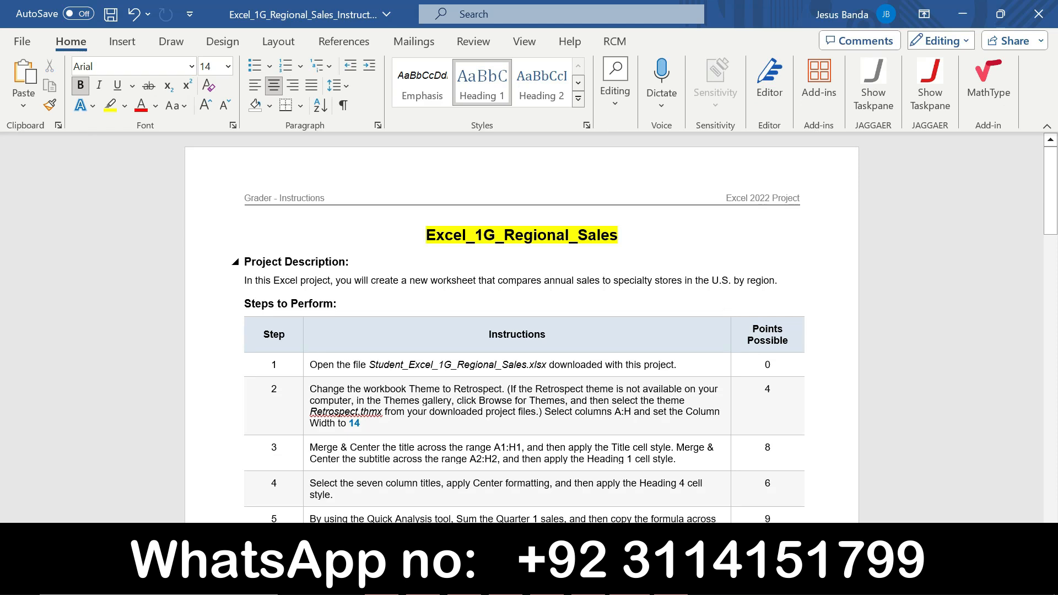
left_click_drag(244, 262, 789, 281)
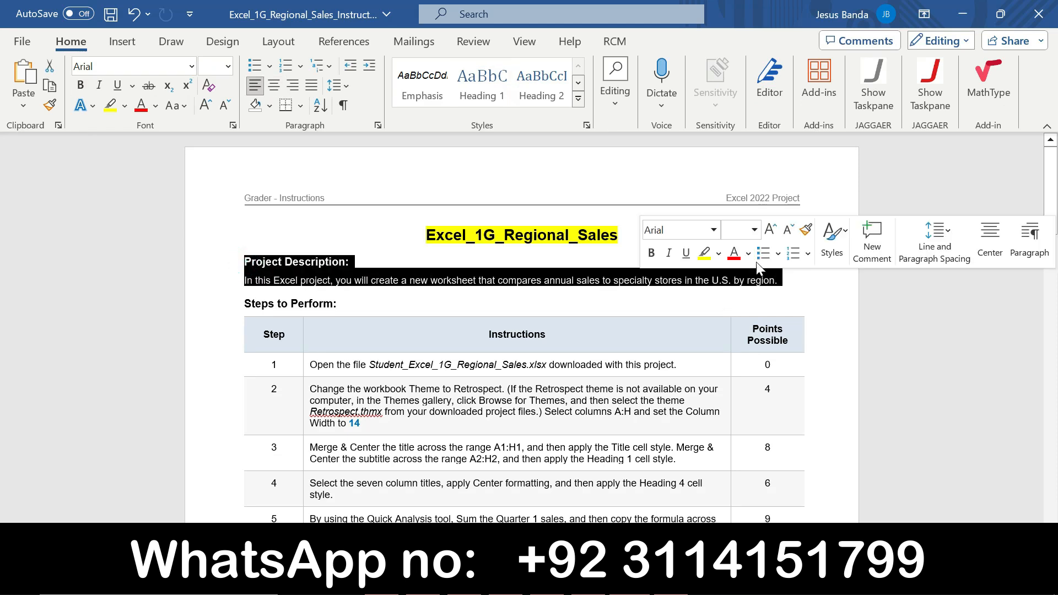
left_click(704, 254)
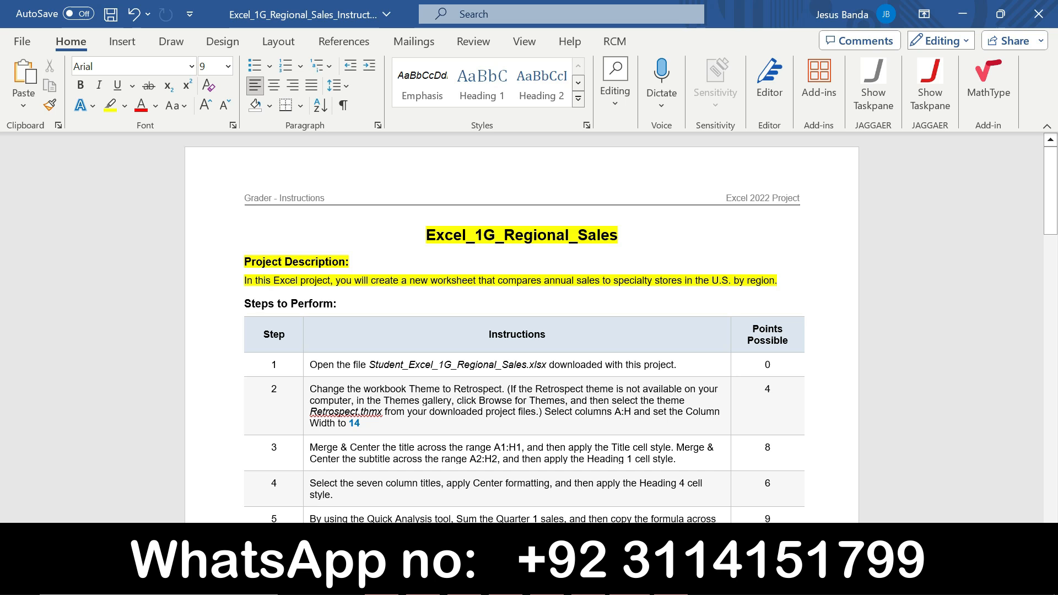
- Remove the yellow highlight from the document title and the Project Description section
left_click_drag(783, 280, 447, 219)
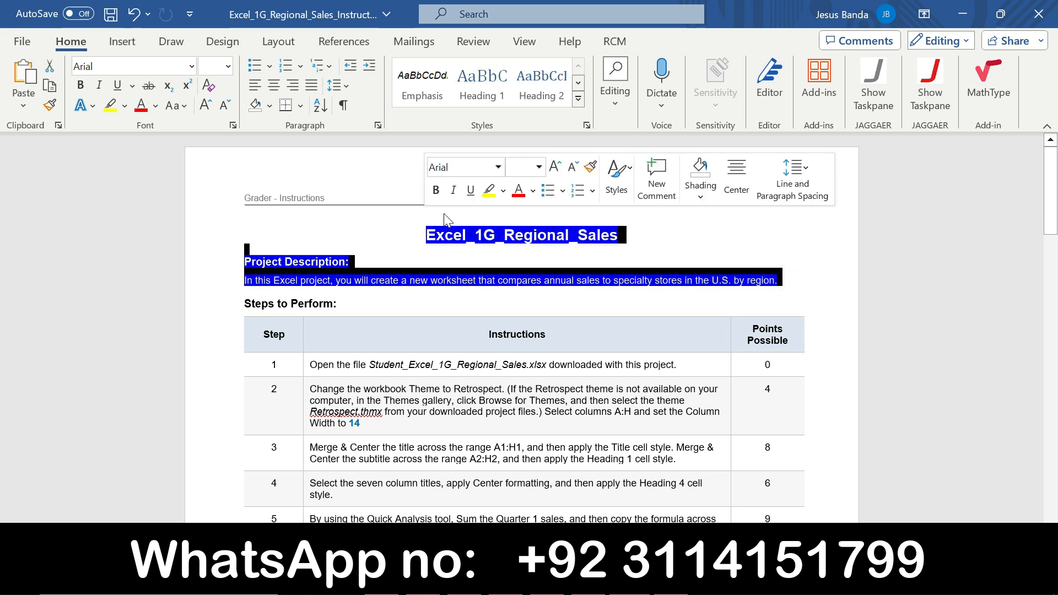
left_click(503, 190)
left_click(525, 323)
left_click(602, 282)
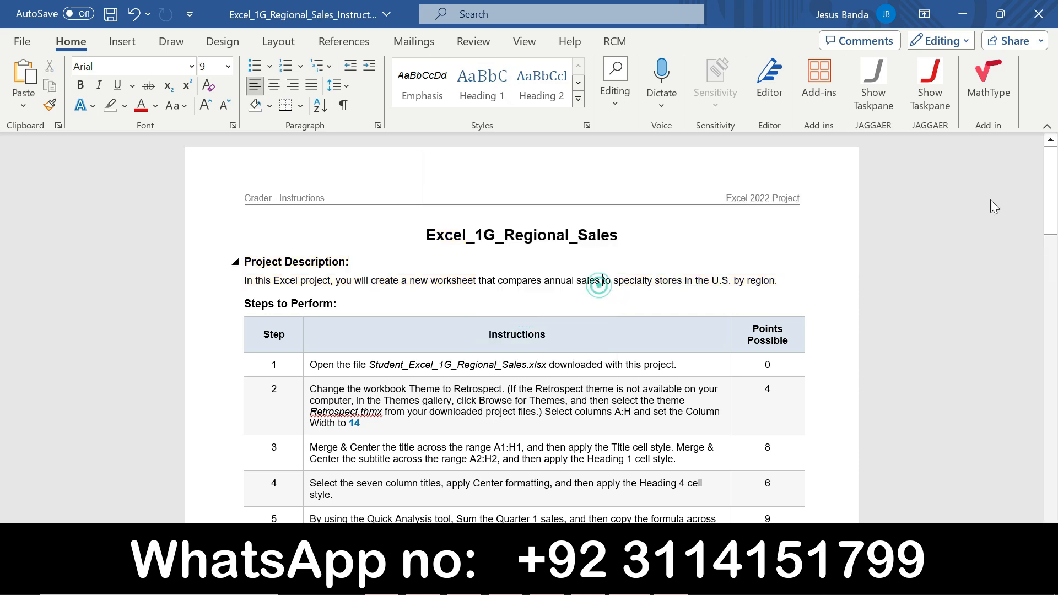
- Enlarge the text of instruction 1 to 16 pt and highlight it in yellow
scroll(2, 180, "down", 5)
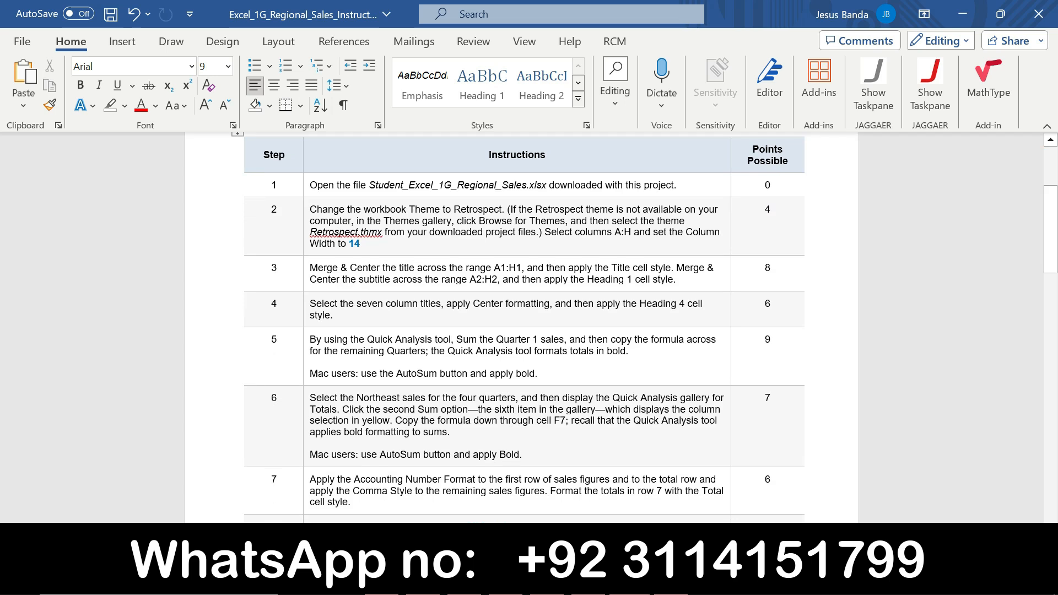
left_click(307, 185)
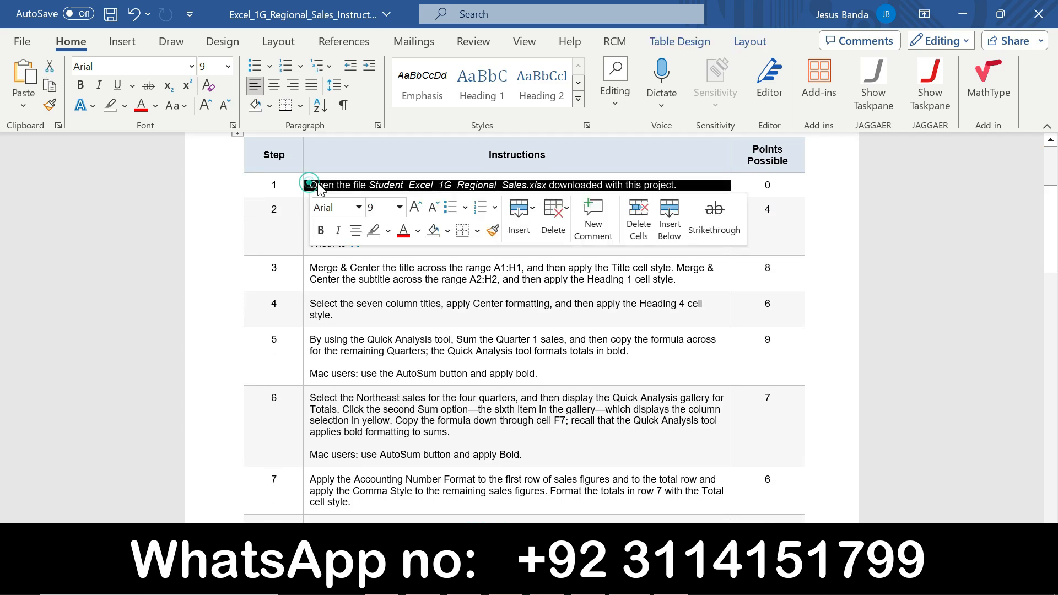
left_click(399, 207)
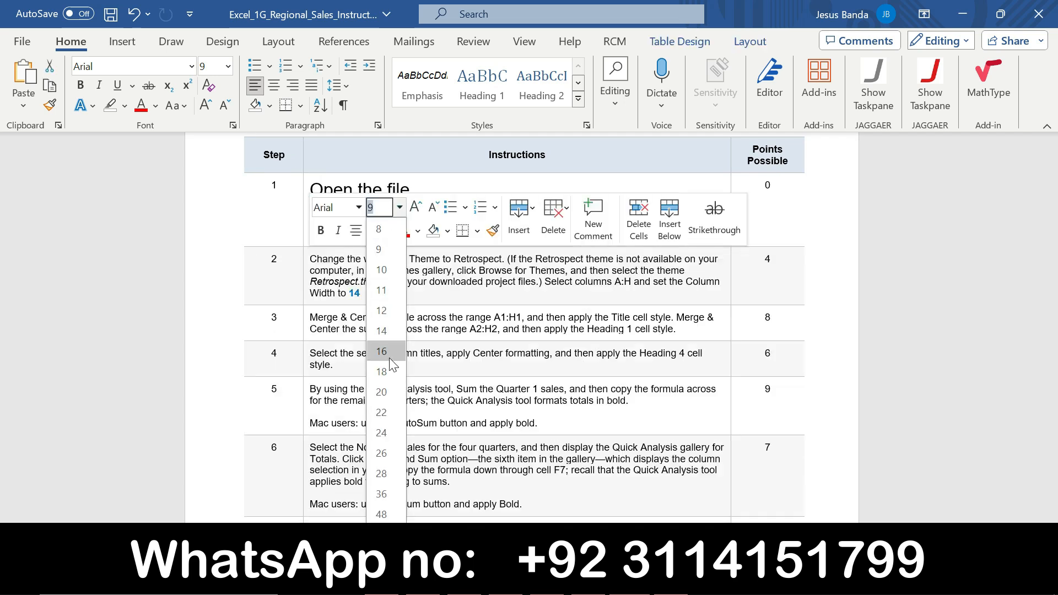
left_click(389, 357)
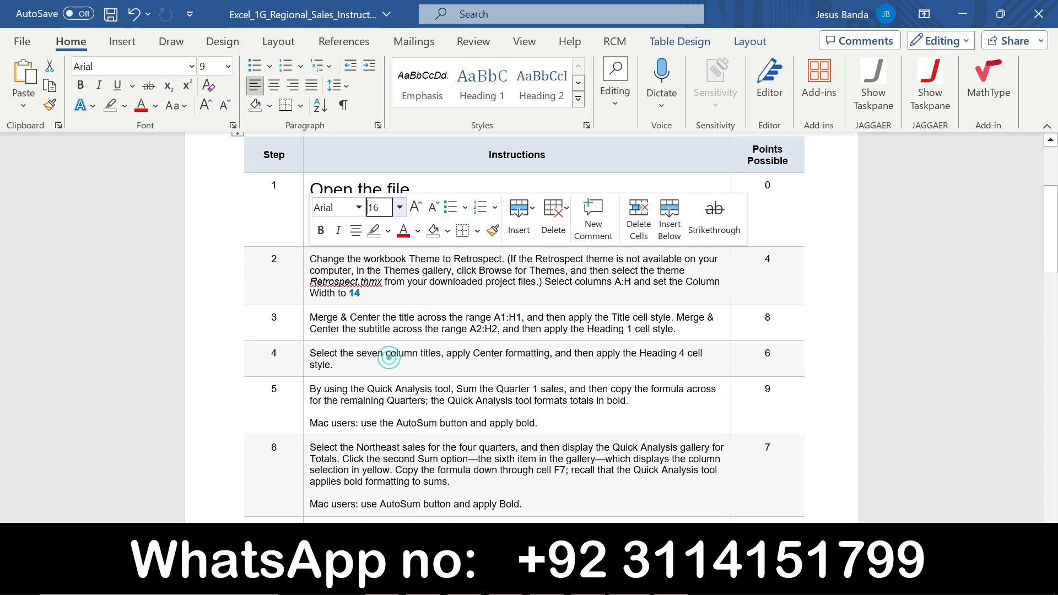
left_click(387, 234)
left_click(382, 290)
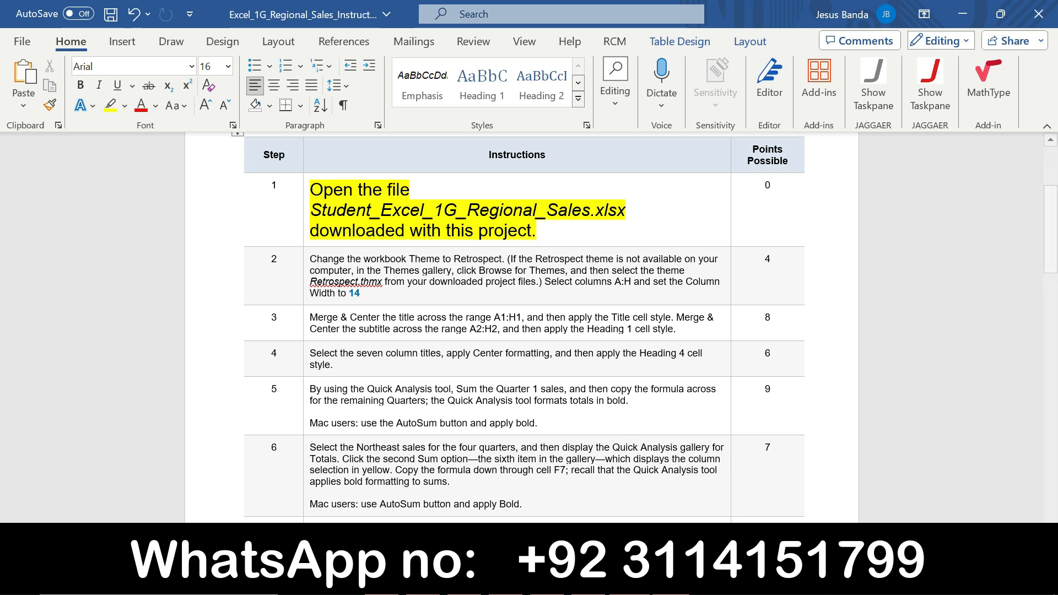
- Check the workbook in Excel, return to Word, and reset instruction 1 to 9 pt with no highlight
left_click(669, 580)
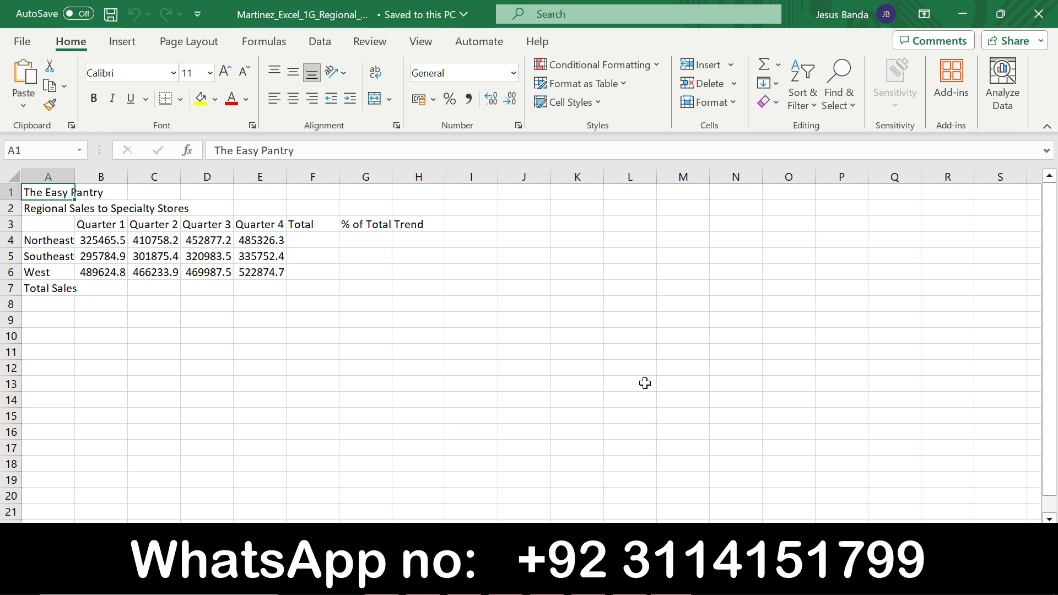
key("alt+Tab")
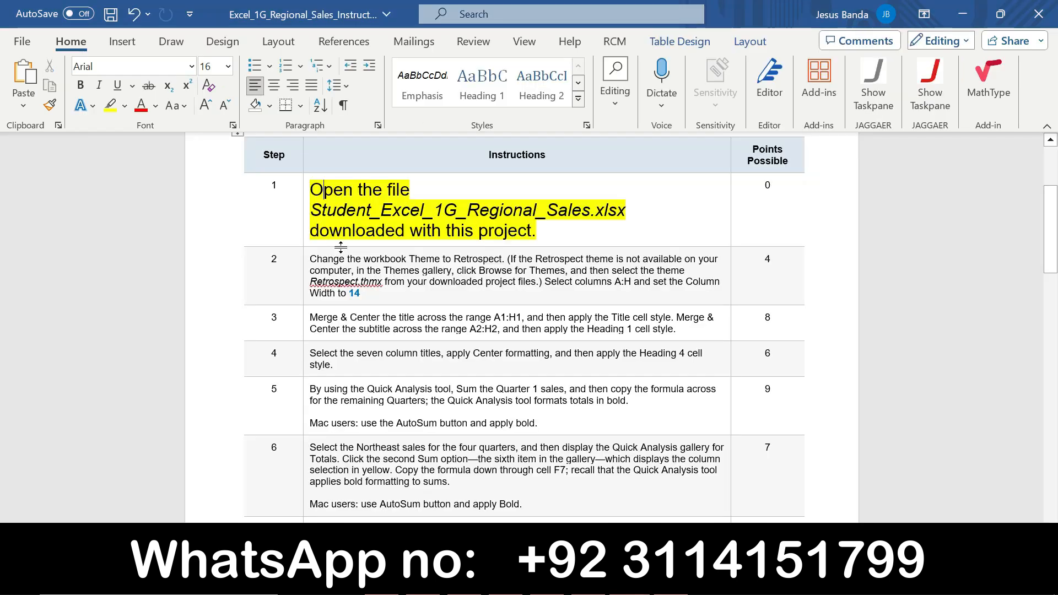
left_click(303, 216)
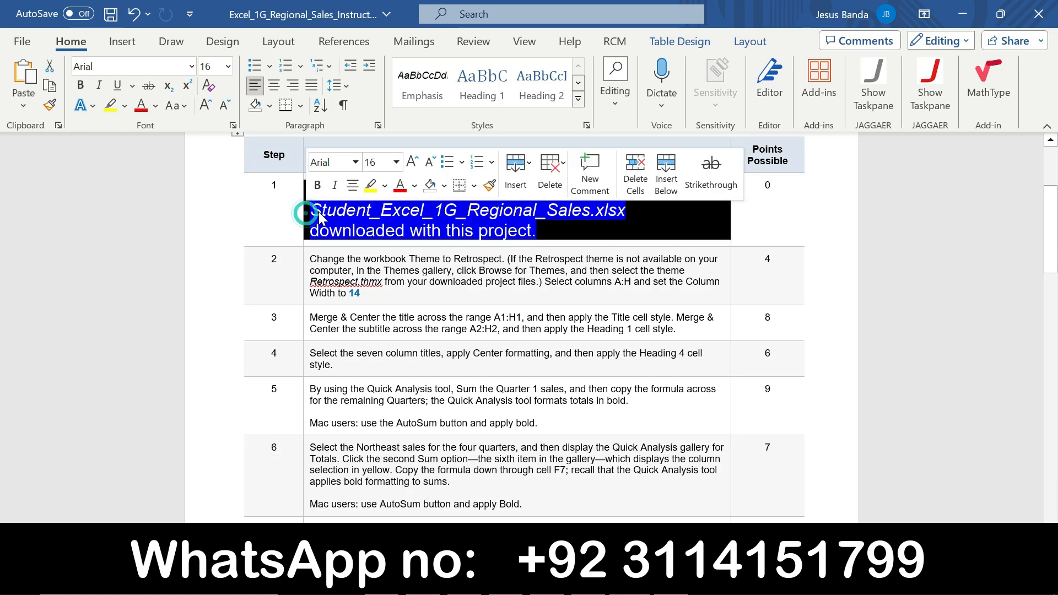
left_click(397, 162)
left_click(391, 208)
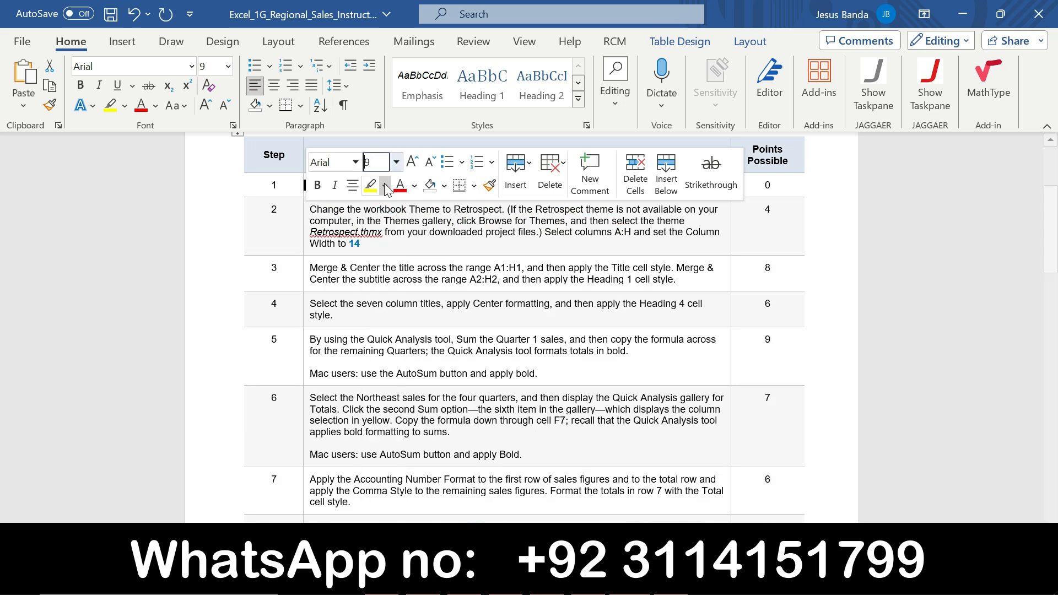
left_click(384, 186)
left_click(402, 322)
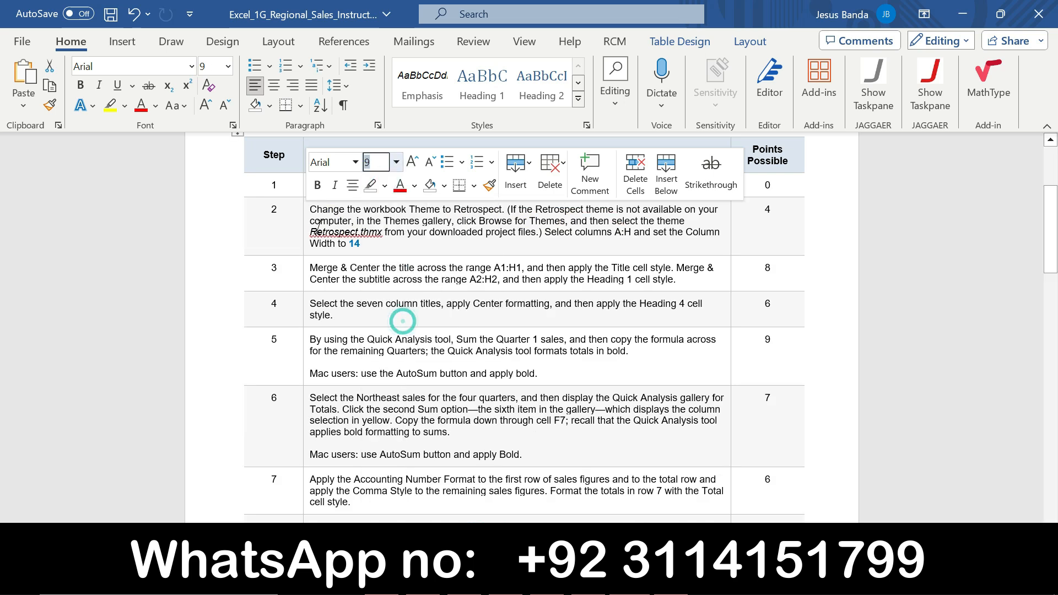
- Enlarge the text of instruction 2 to 16 pt and highlight it in yellow
left_click(306, 224)
left_click(396, 170)
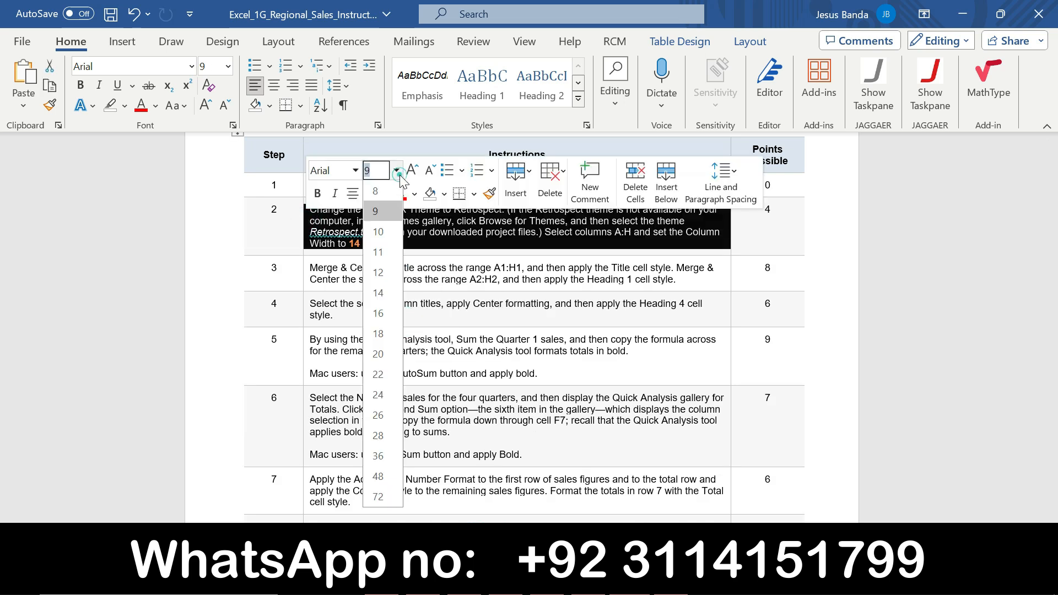
left_click(378, 314)
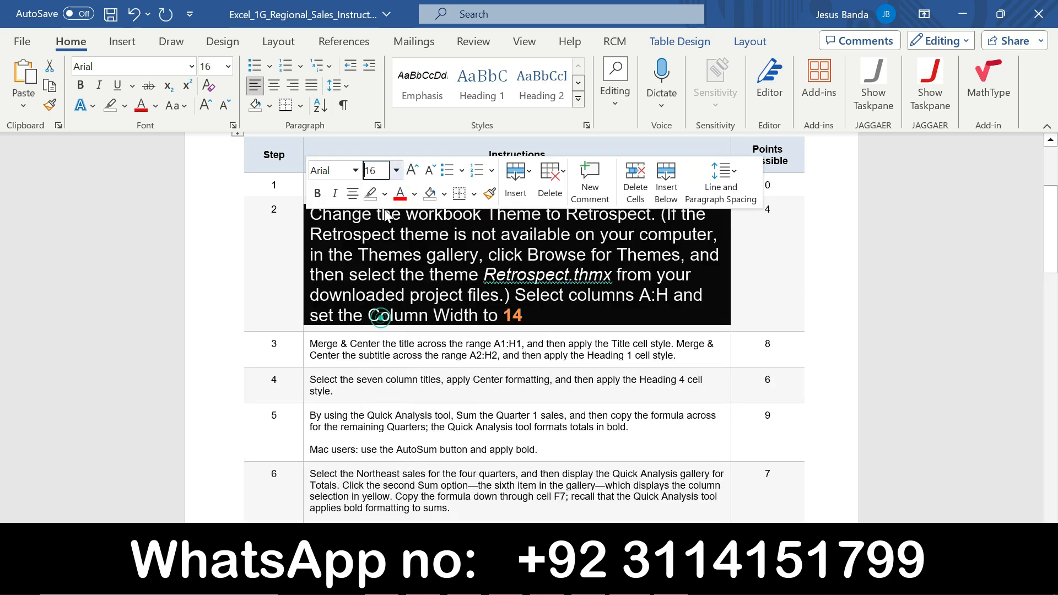
left_click(384, 193)
left_click(378, 250)
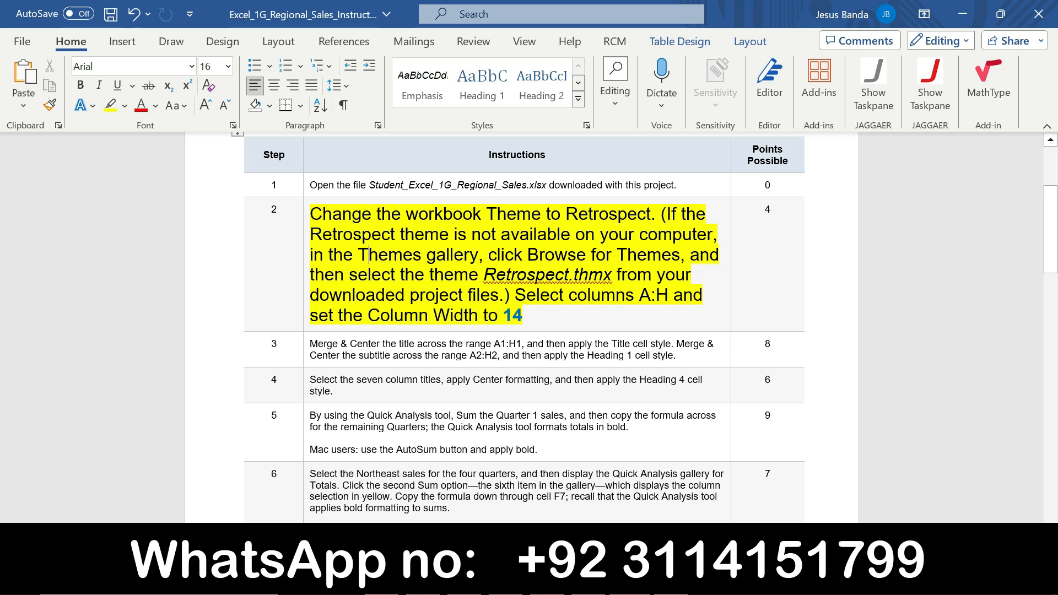
- Select the theme part of instruction 2 while reading it, and locate the Retrospect theme file in the "new files" folder
double_click(509, 268)
left_click(369, 255)
left_click(353, 214)
left_click_drag(311, 214, 499, 299)
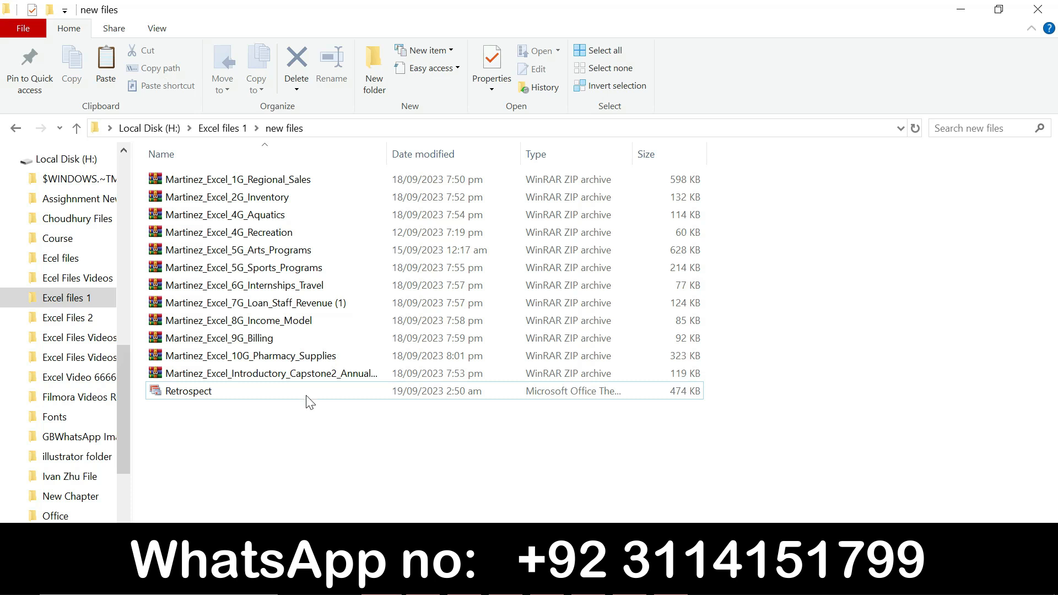
left_click(304, 393)
double_click(304, 392)
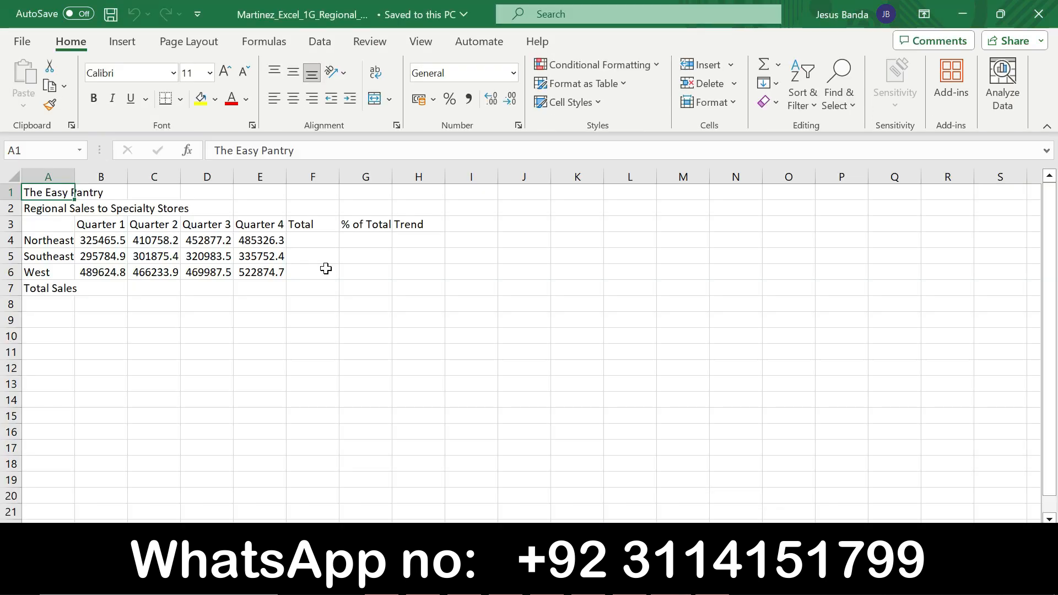
- Check the column width instruction in Word, switch to Excel, and set the width of columns A:H to 14
key("alt+Tab")
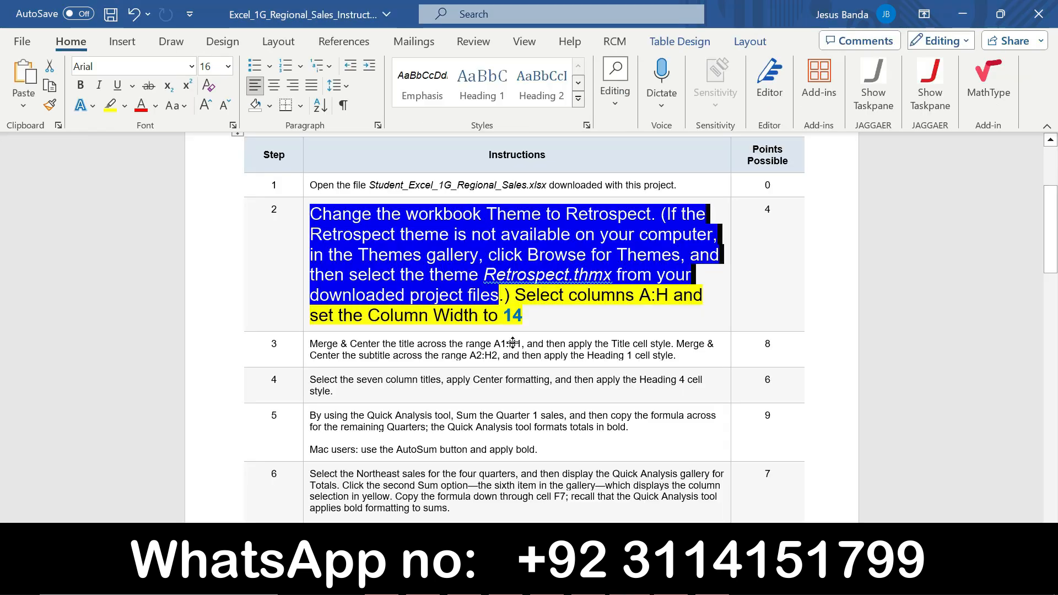
left_click_drag(515, 295, 522, 315)
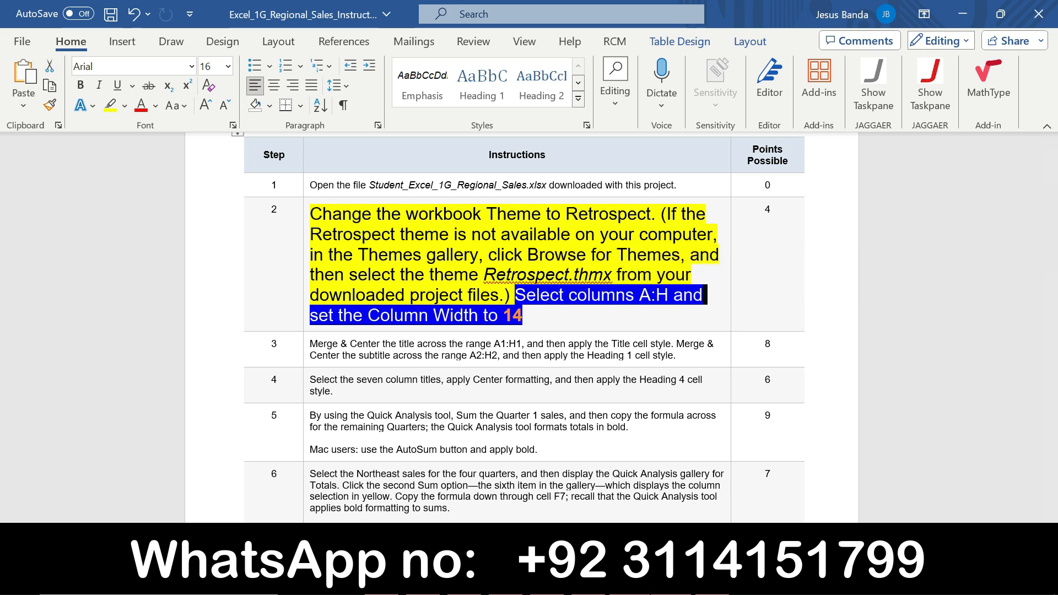
left_click(860, 496)
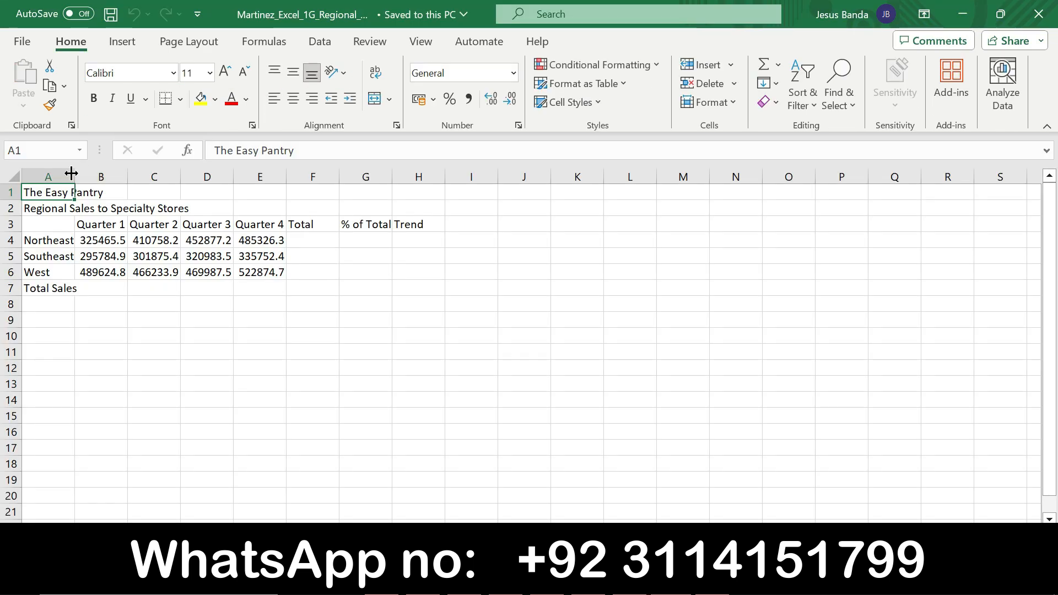
left_click_drag(52, 176, 411, 166)
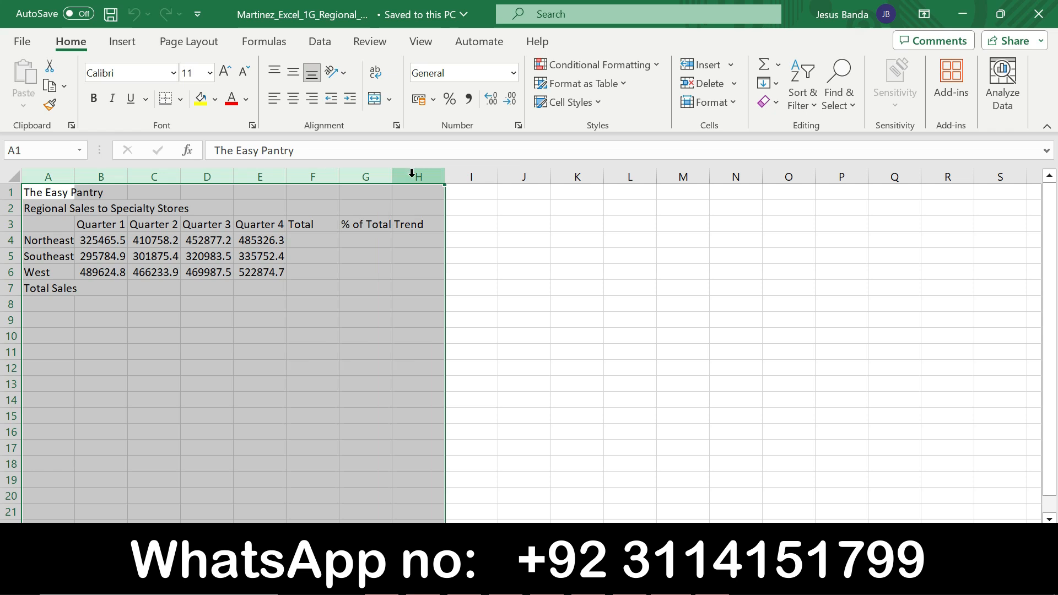
right_click(412, 179)
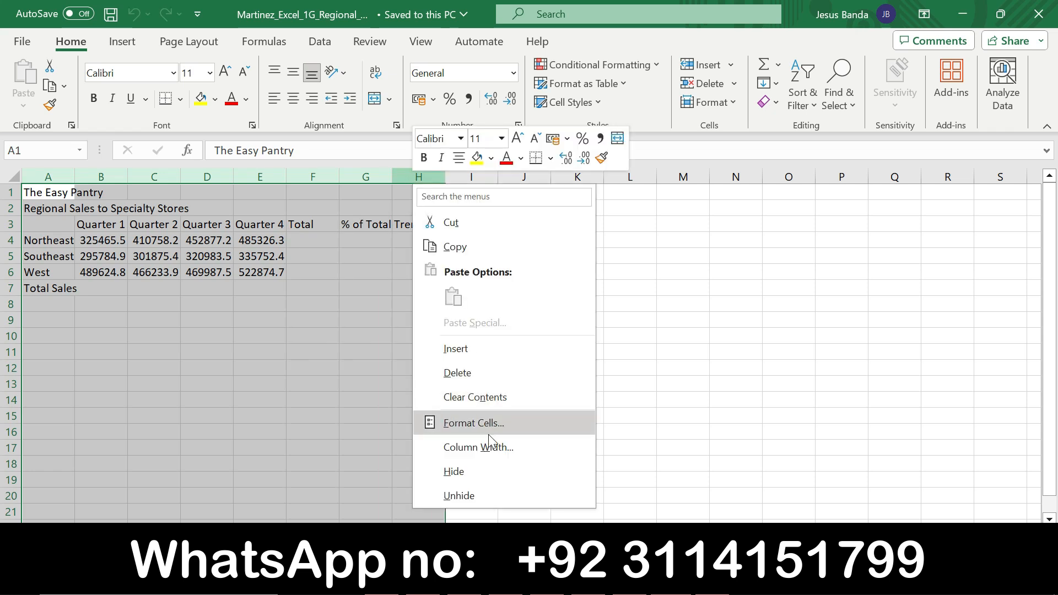
left_click(492, 449)
type("14")
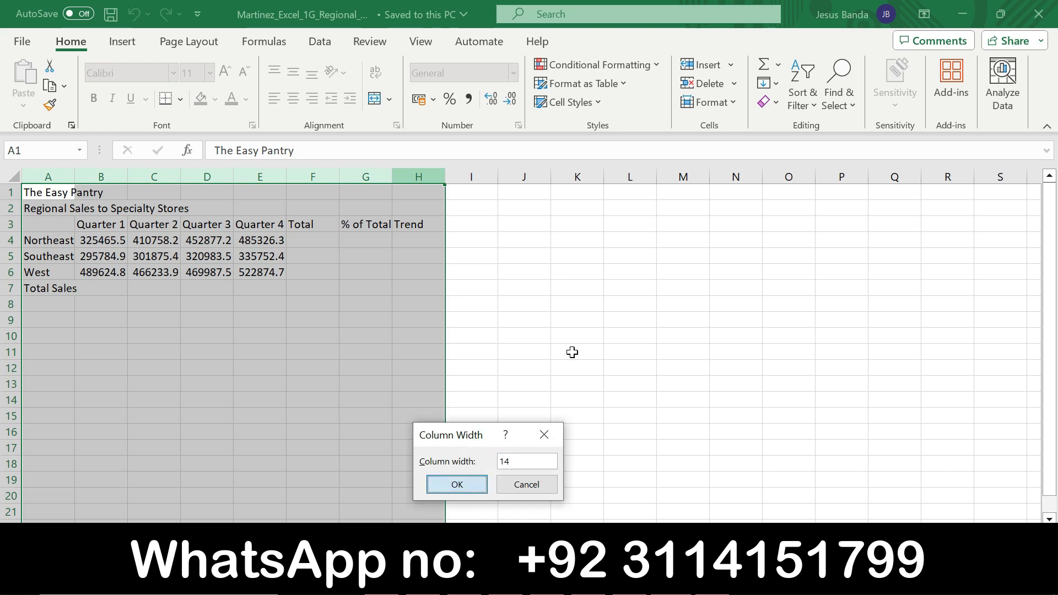
key("Return")
left_click(610, 351)
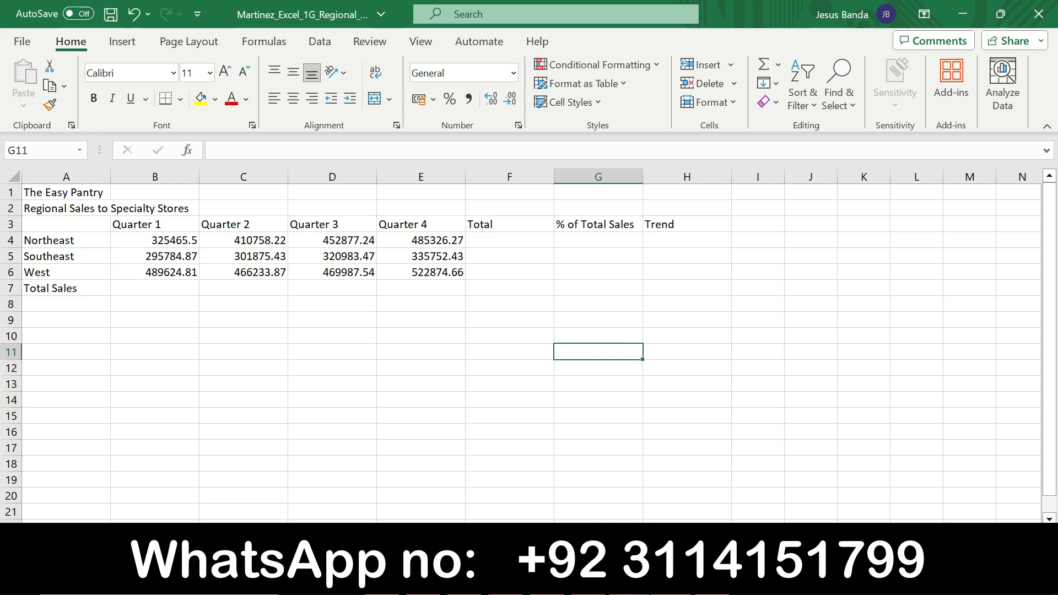
- Switch back to Word and reset instruction 2 to 9 pt with no highlight
key("alt+Tab")
left_click(302, 240)
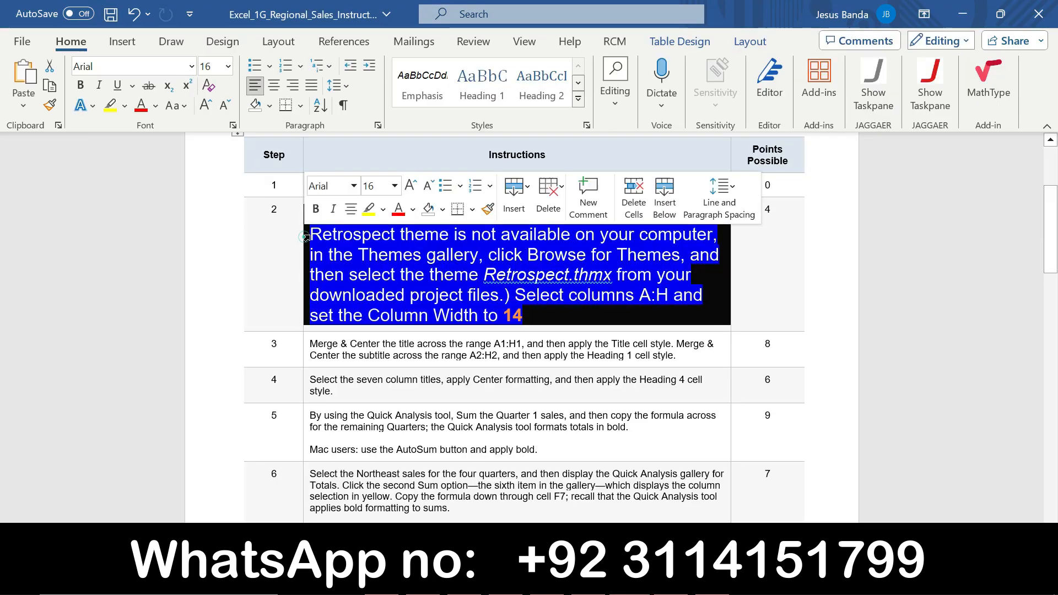
left_click(395, 185)
left_click(385, 228)
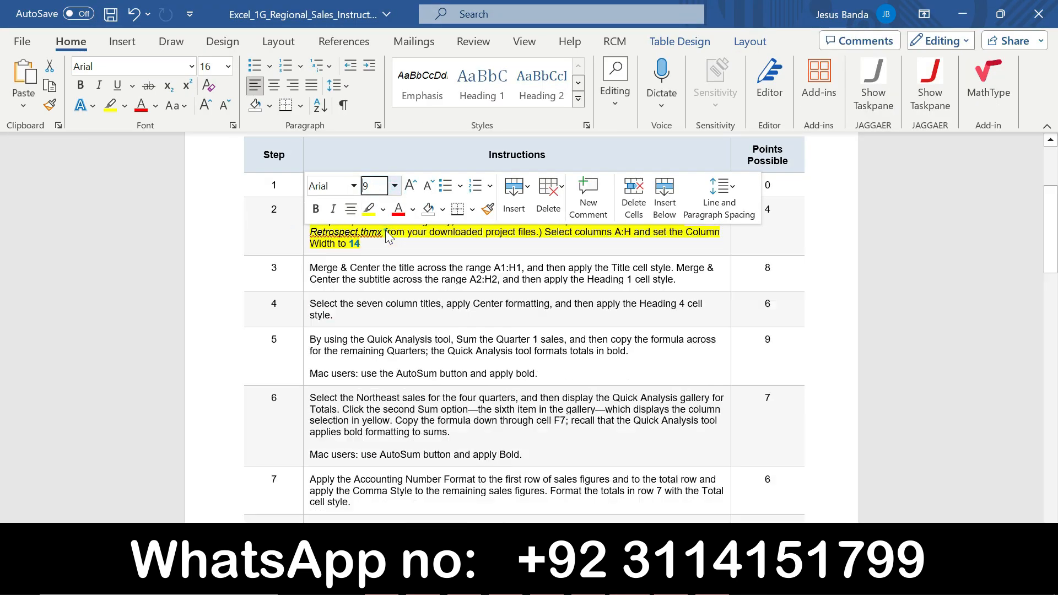
left_click(383, 209)
left_click(402, 342)
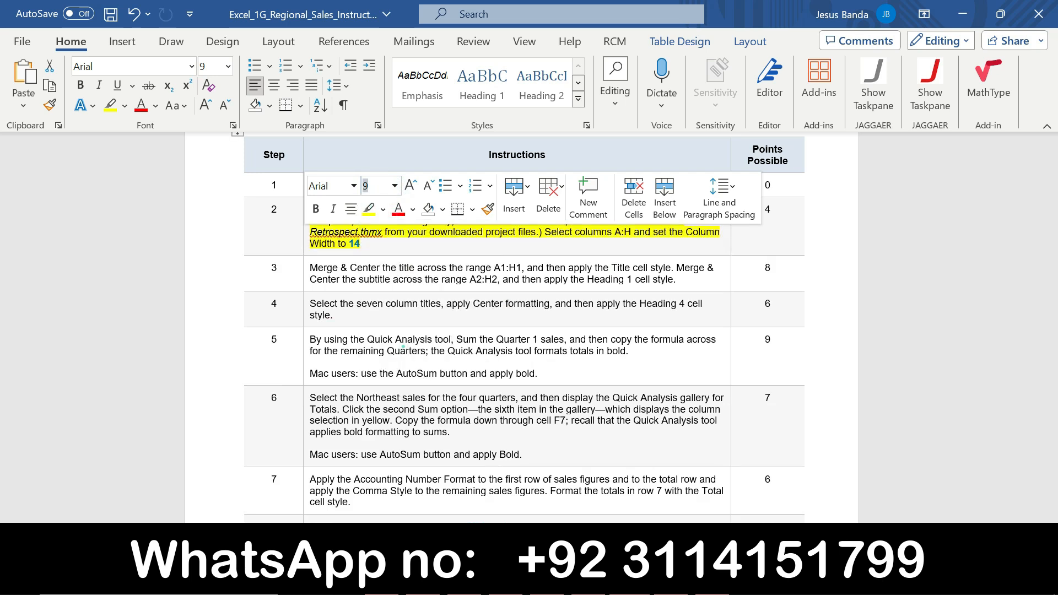
- Enlarge instruction 3 to 16 pt, highlight it in yellow, and select its range reference A1:H1
left_click(303, 274)
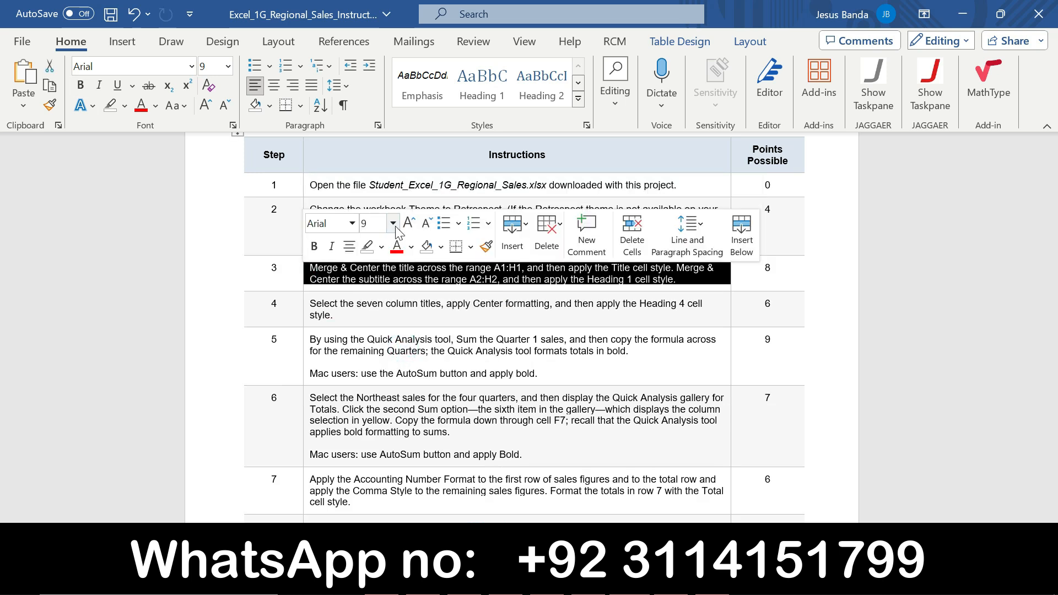
left_click(393, 223)
left_click(380, 343)
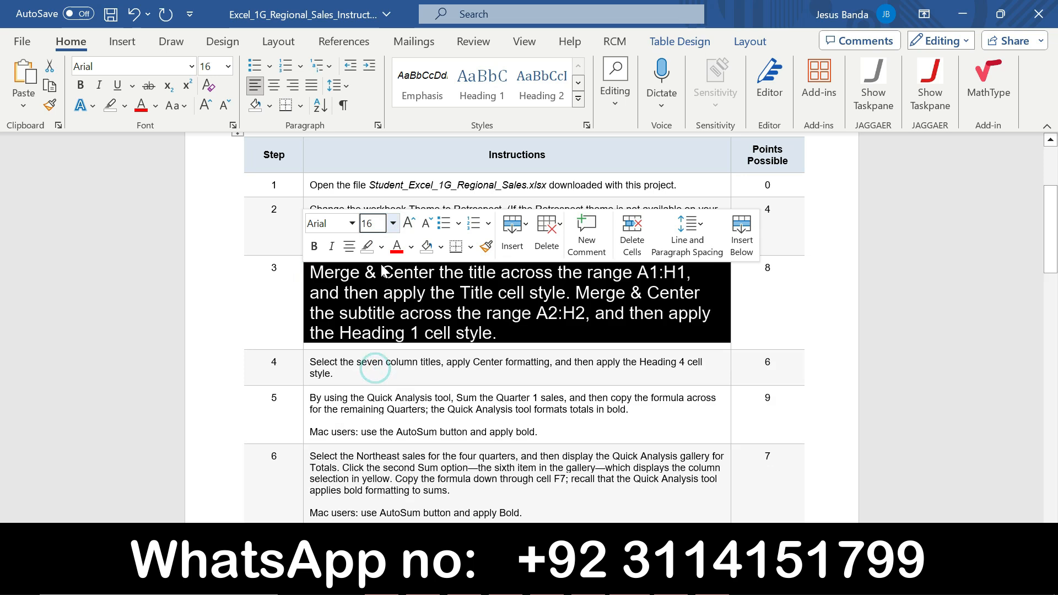
left_click(382, 247)
left_click(378, 300)
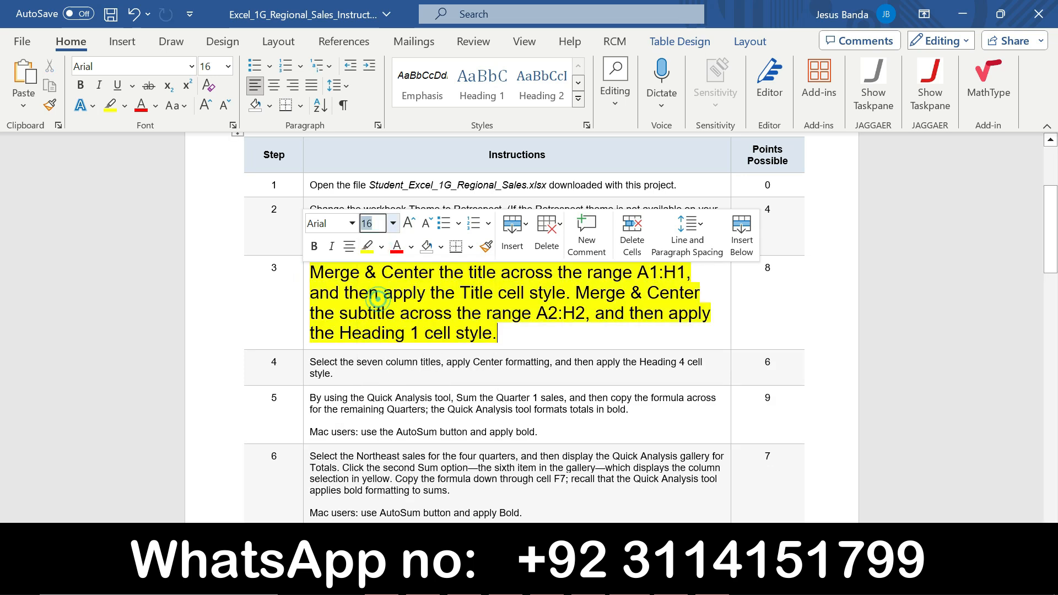
left_click_drag(310, 272, 681, 275)
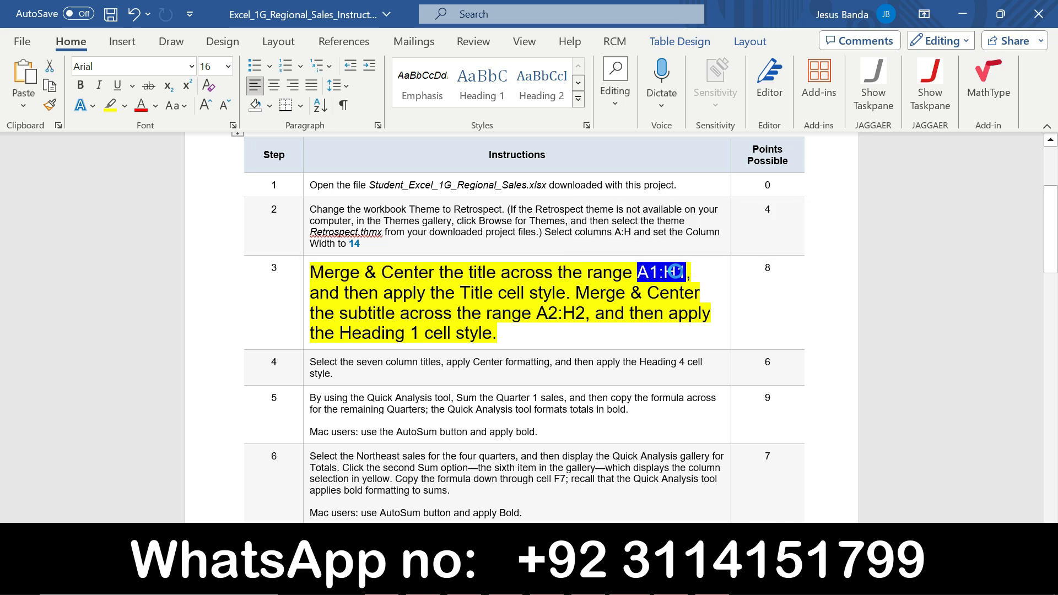
- Select the title merging part of instruction 3, switch to Excel, and merge and center the title across A1:H1
left_click_drag(310, 273, 686, 272)
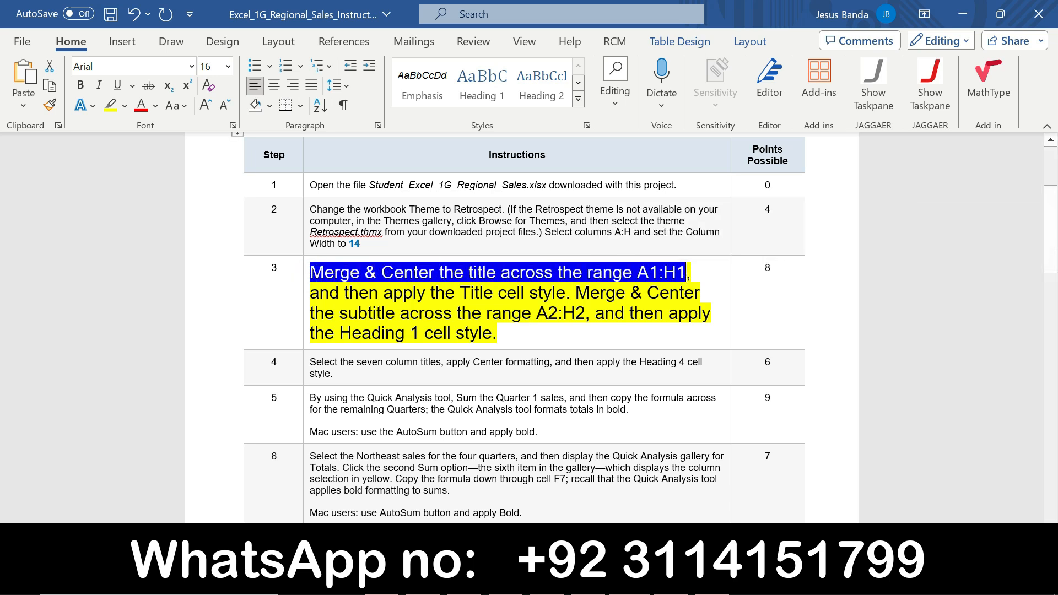
left_click(672, 480)
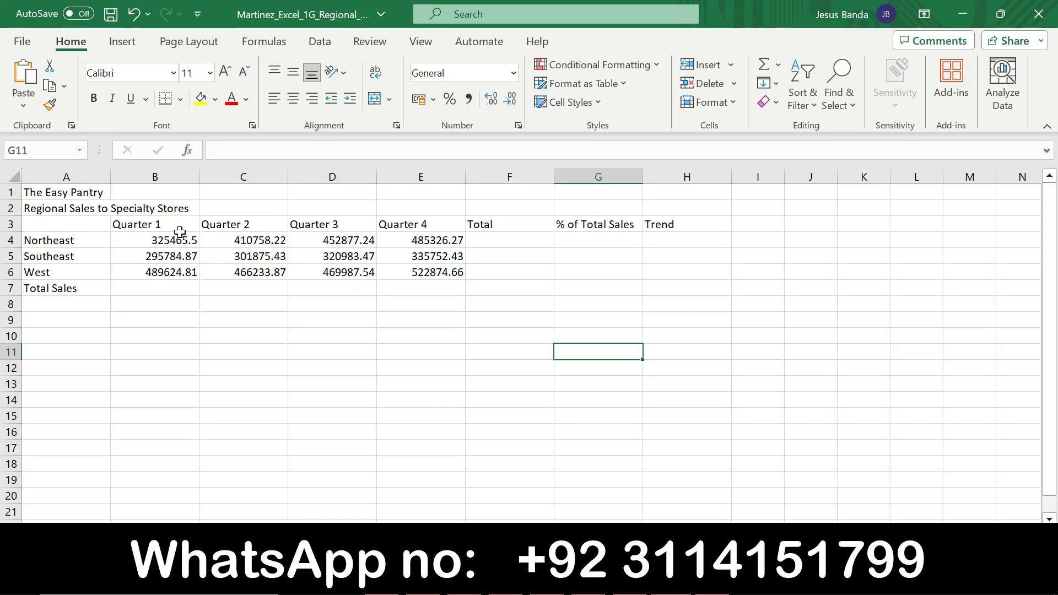
left_click(33, 150)
type("A1:H1")
key("Return")
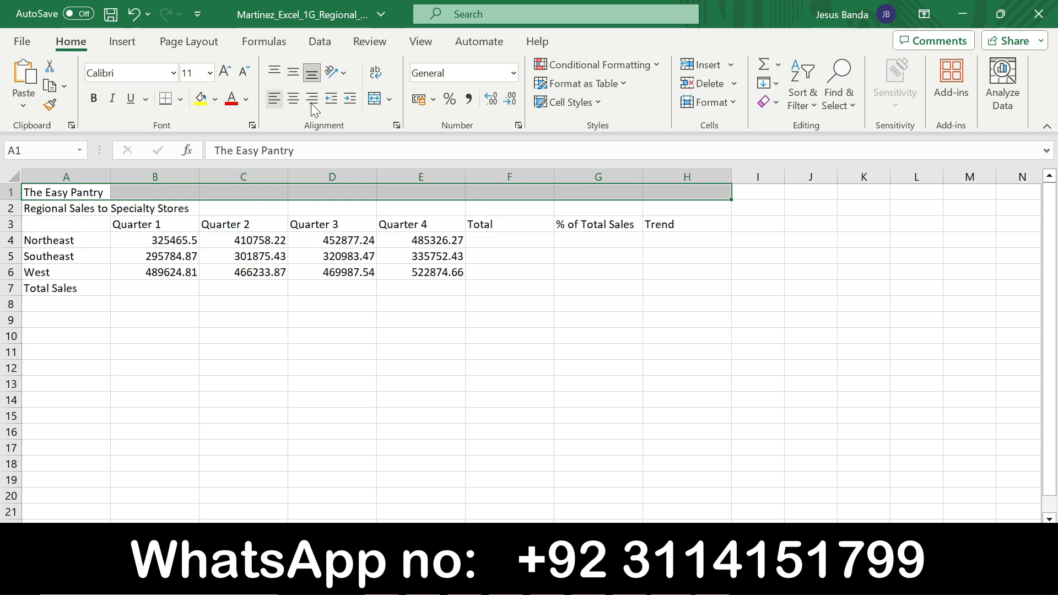
left_click(390, 98)
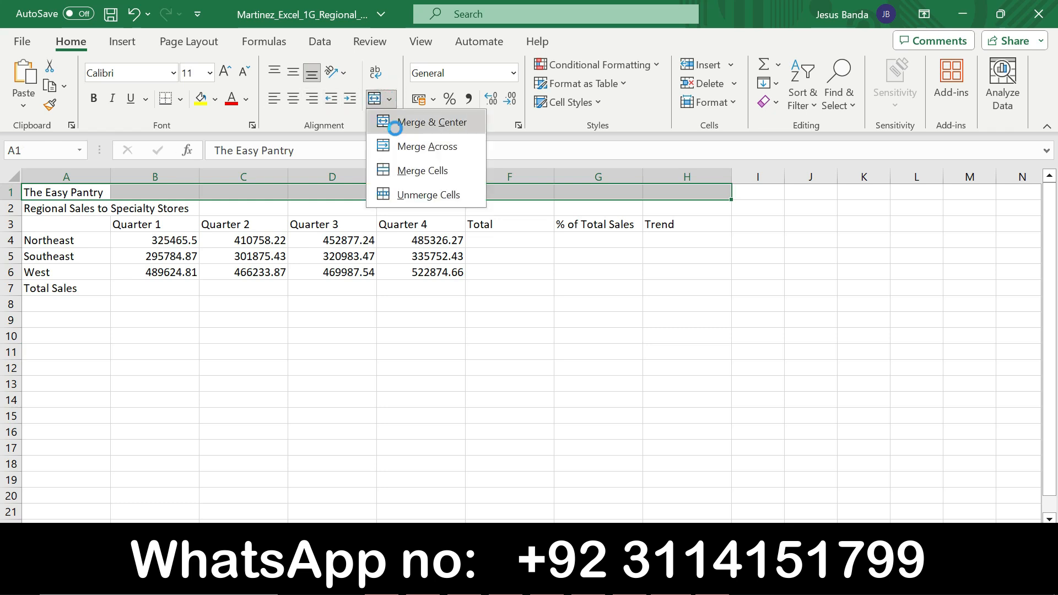
left_click(397, 123)
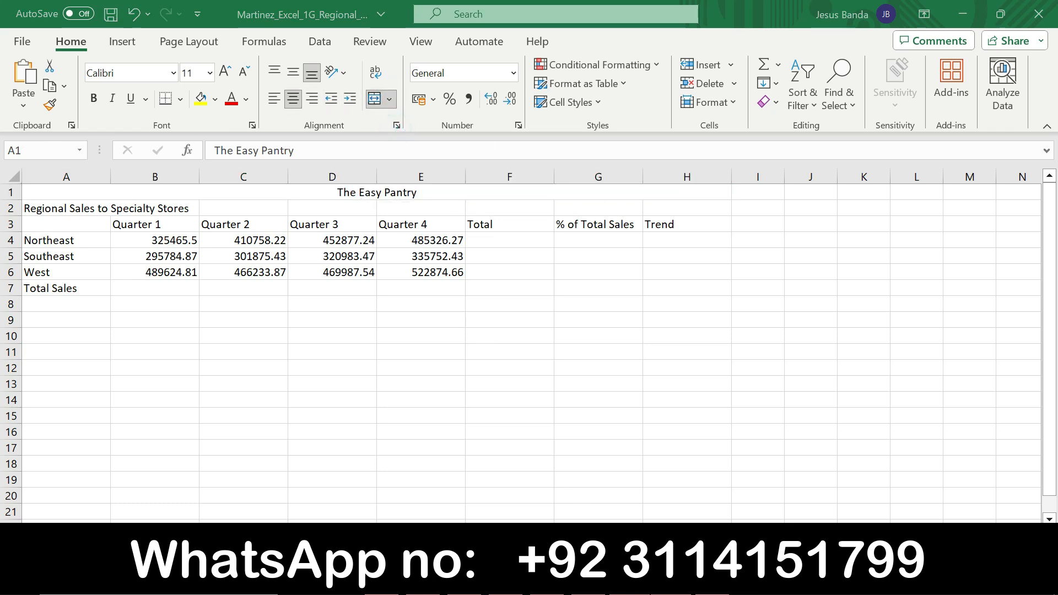
- Check the title style instruction in Word, switch back to Excel, and apply the Title cell style to the merged title
key("alt+Tab")
left_click_drag(309, 293, 566, 293)
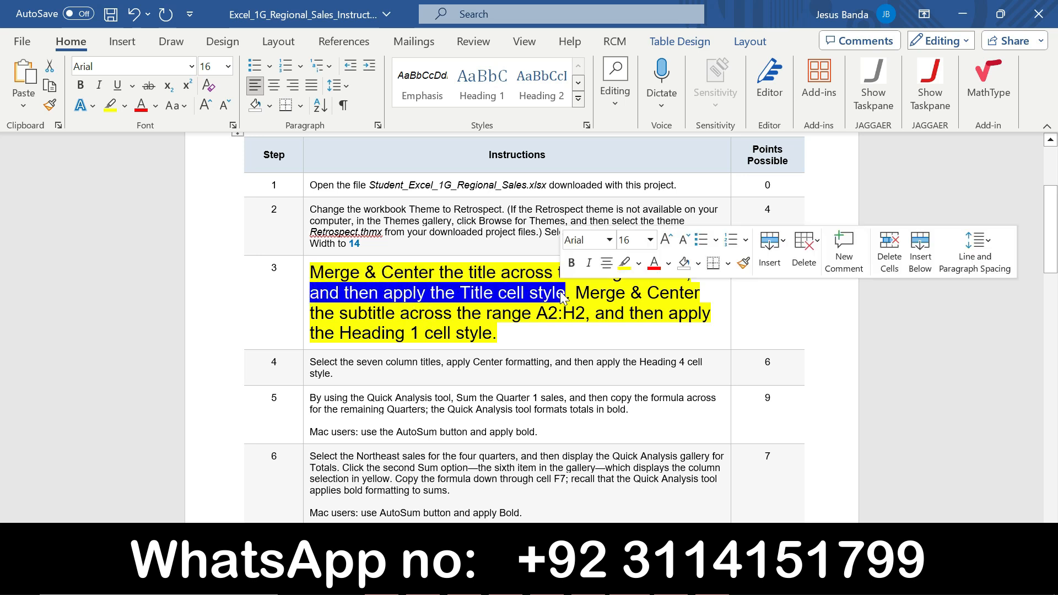
key("alt+Tab")
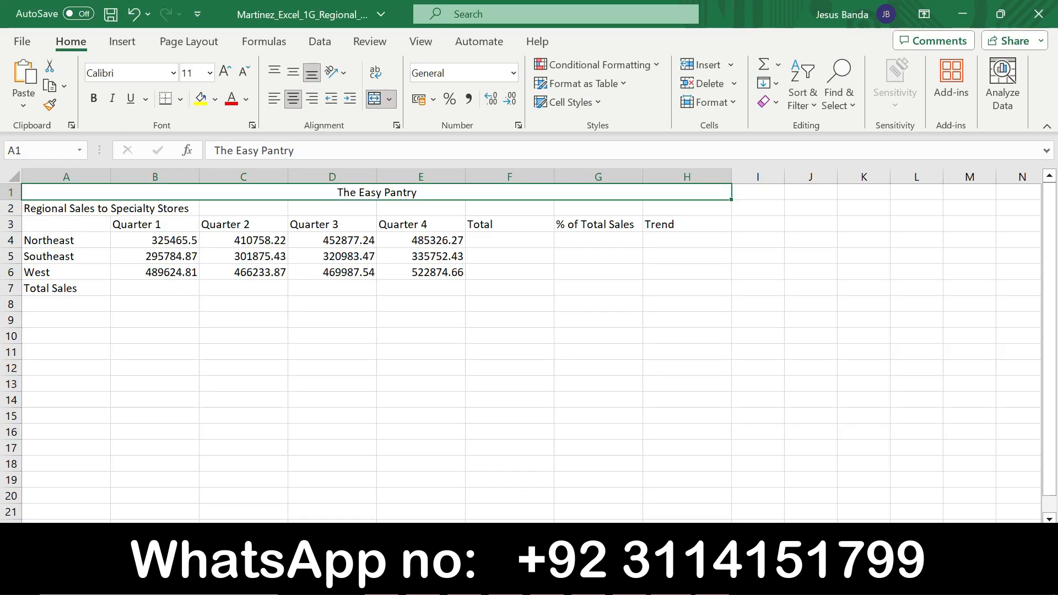
left_click(594, 105)
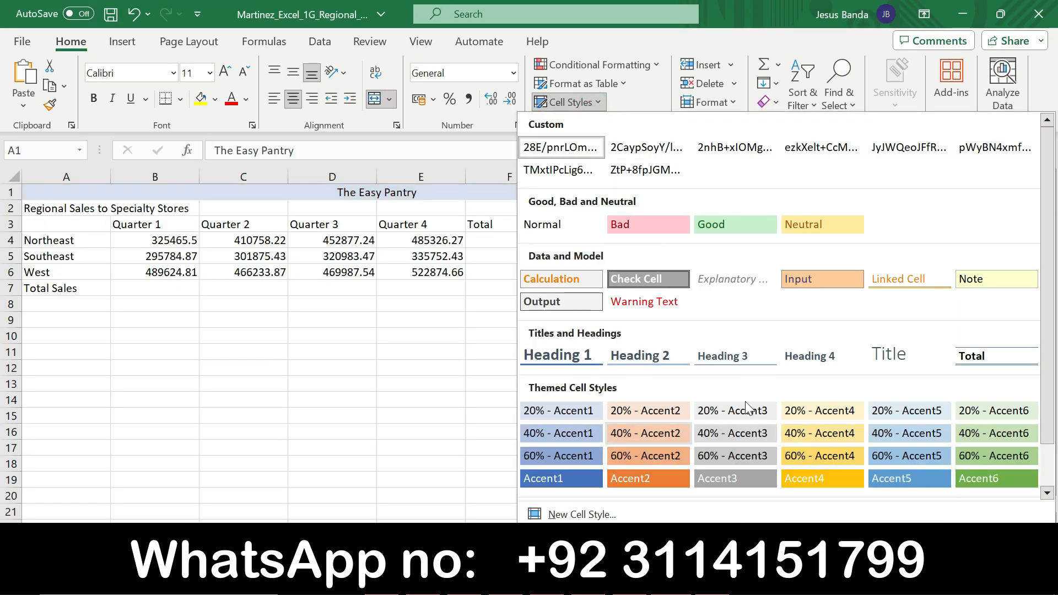
left_click(916, 360)
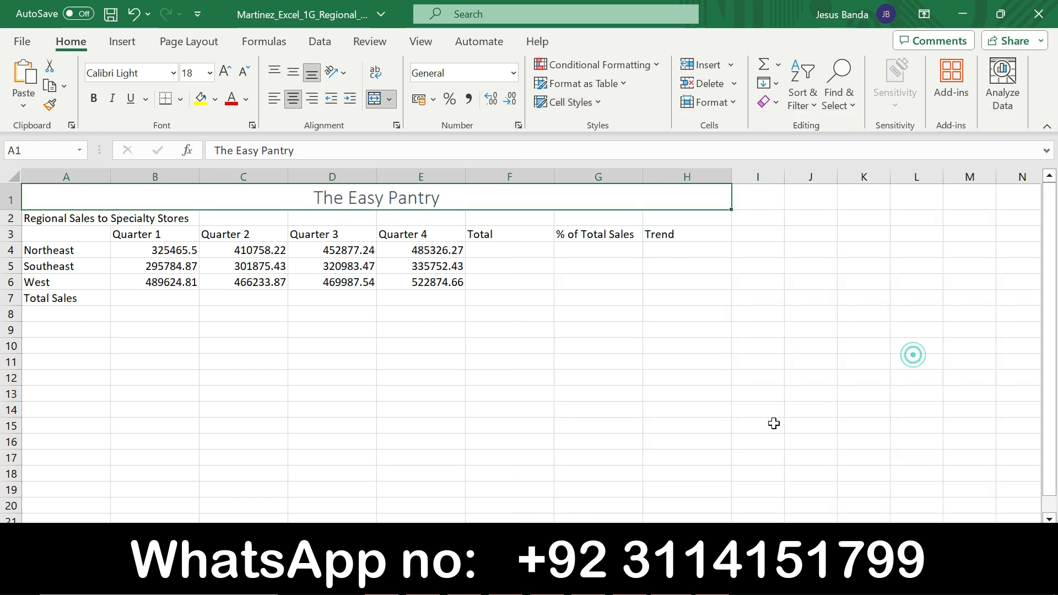
- Check the subtitle merging instruction in Word, switch back to Excel, and merge and center the subtitle across A2:H2
key("alt+Tab")
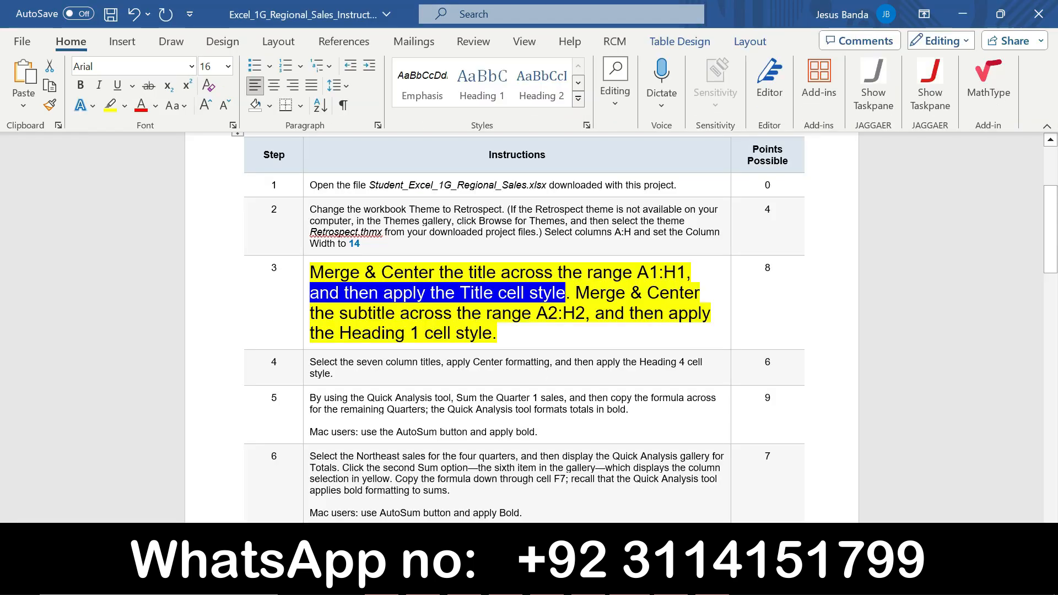
left_click_drag(537, 313, 584, 313)
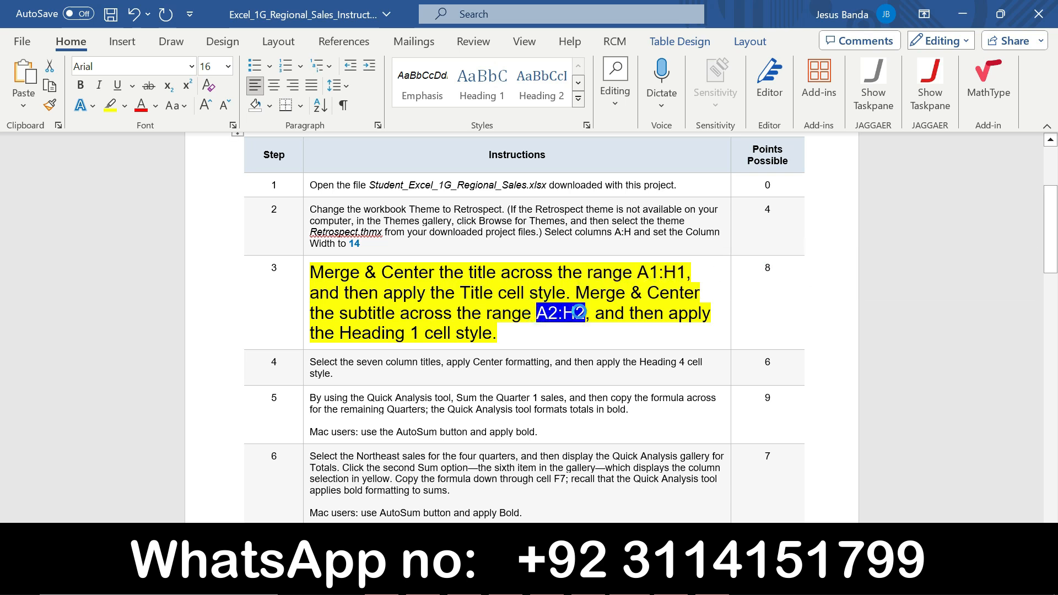
left_click_drag(585, 313, 575, 292)
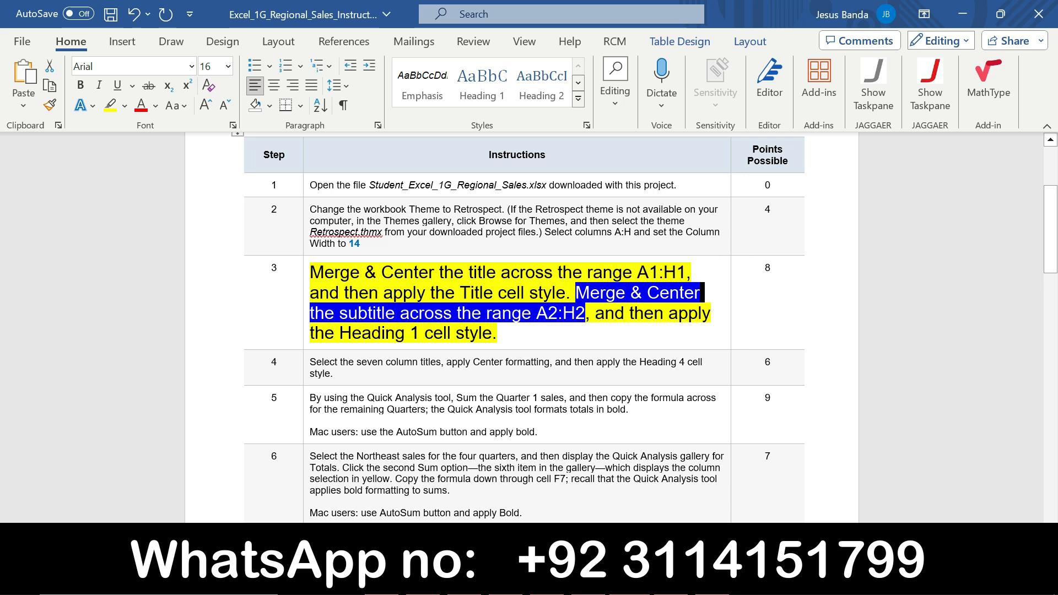
key("alt+Tab")
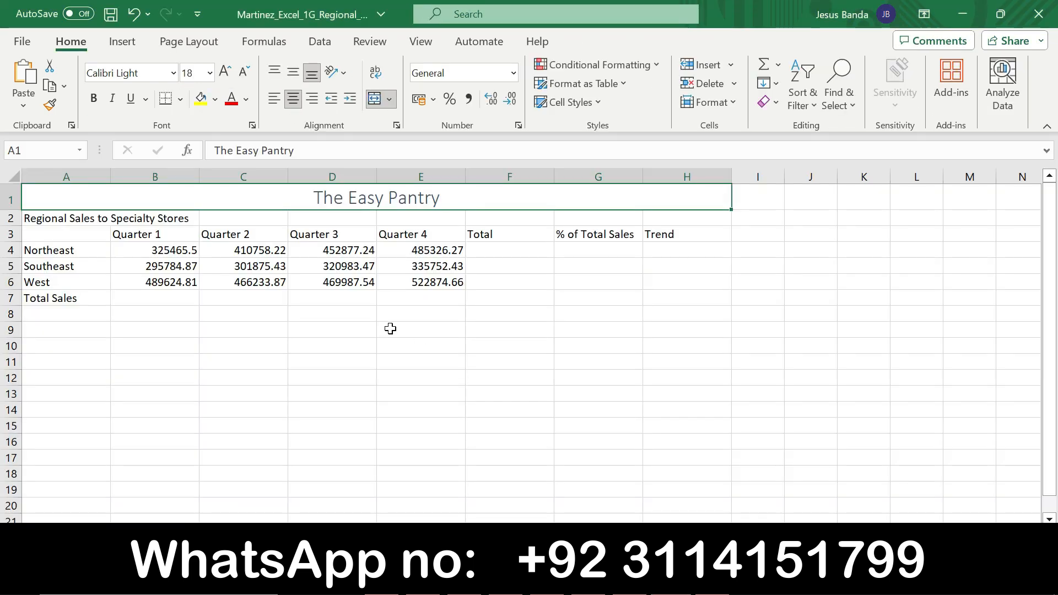
left_click(55, 150)
type("A2:H2")
key("Return")
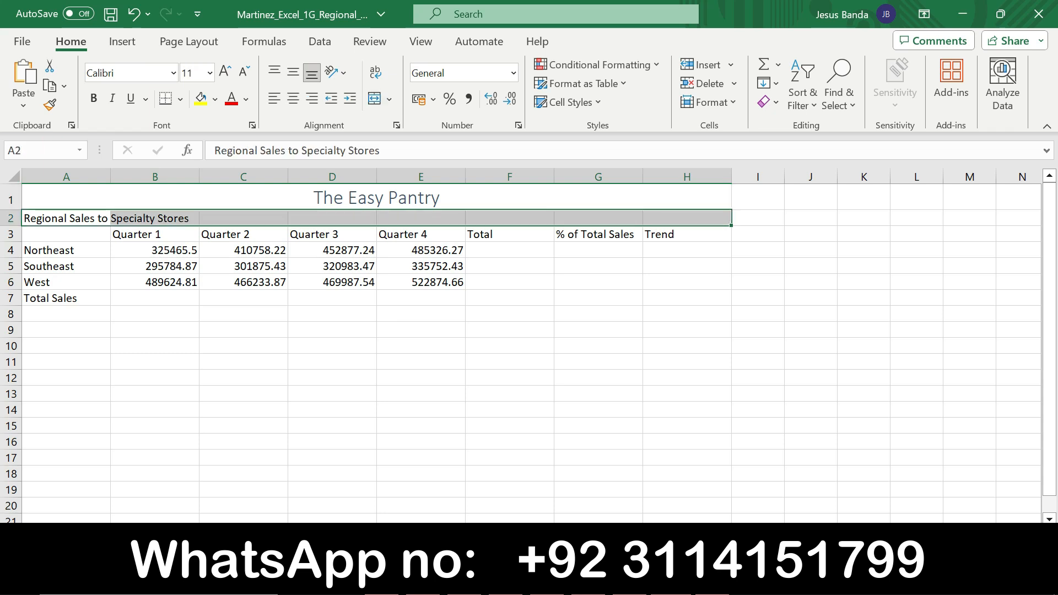
left_click(395, 97)
left_click(392, 122)
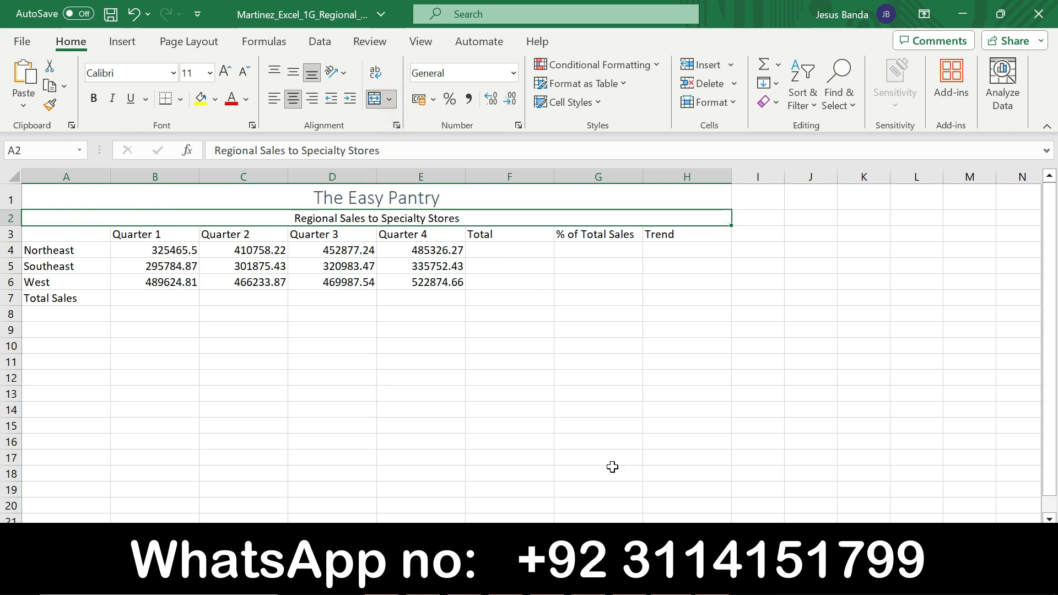
- Check the subtitle style instruction in Word, switch back to Excel, and apply the Heading 1 cell style to the subtitle
key("alt+Tab")
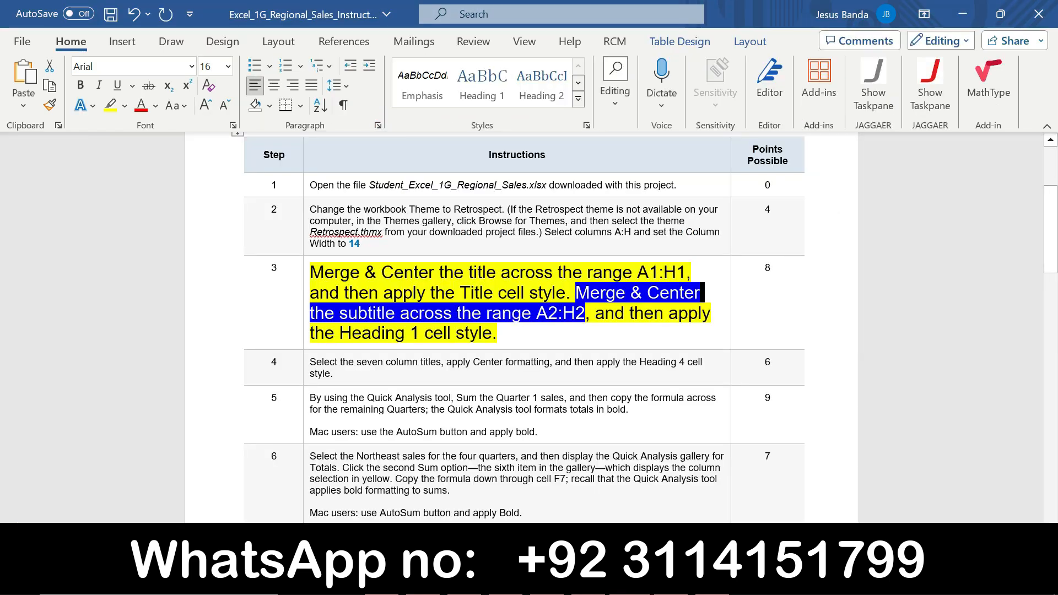
left_click_drag(595, 313, 497, 333)
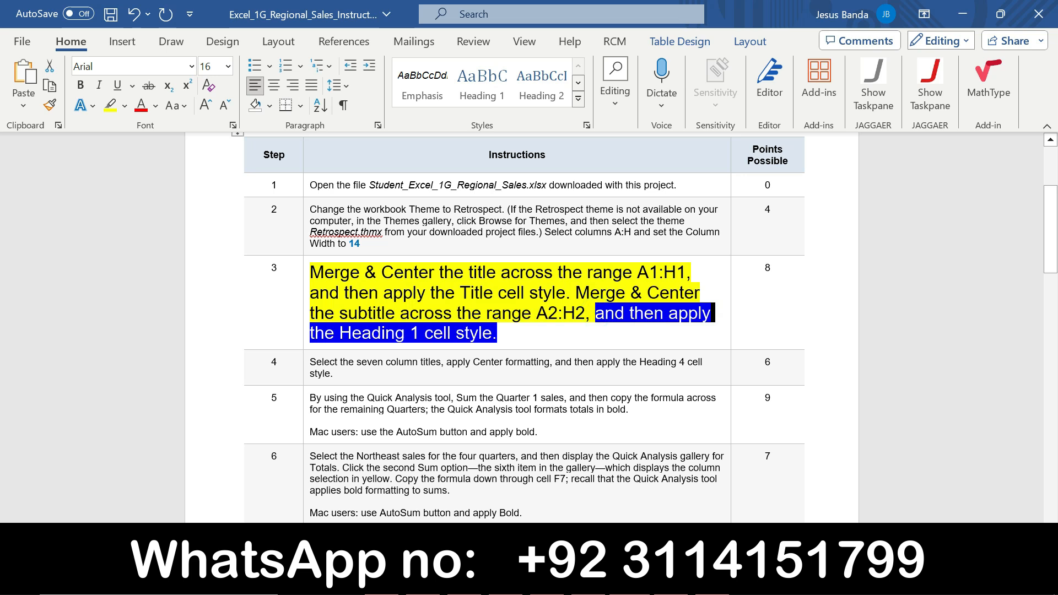
key("alt+Tab")
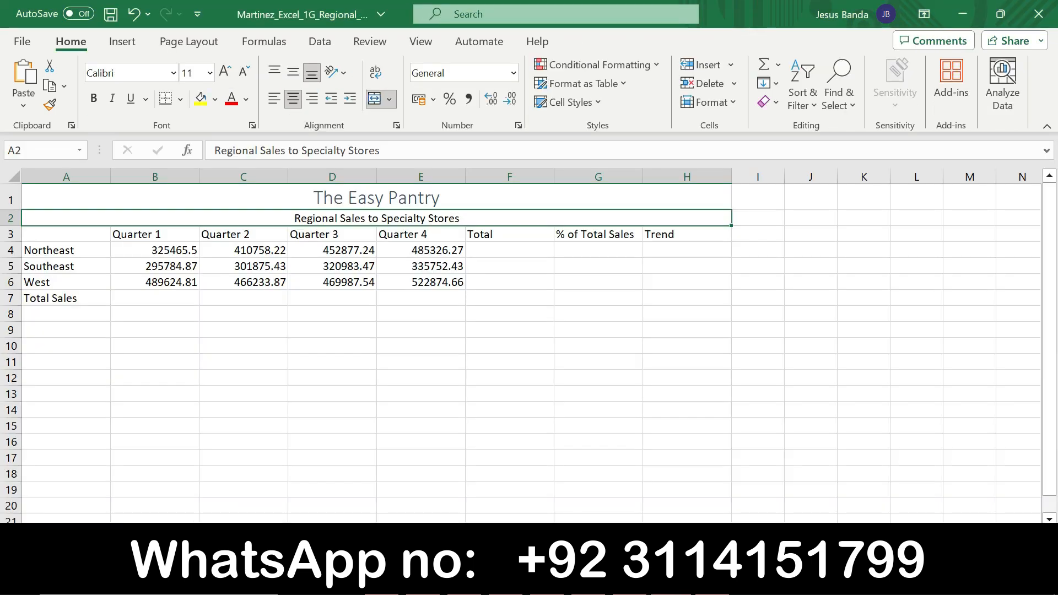
left_click(595, 103)
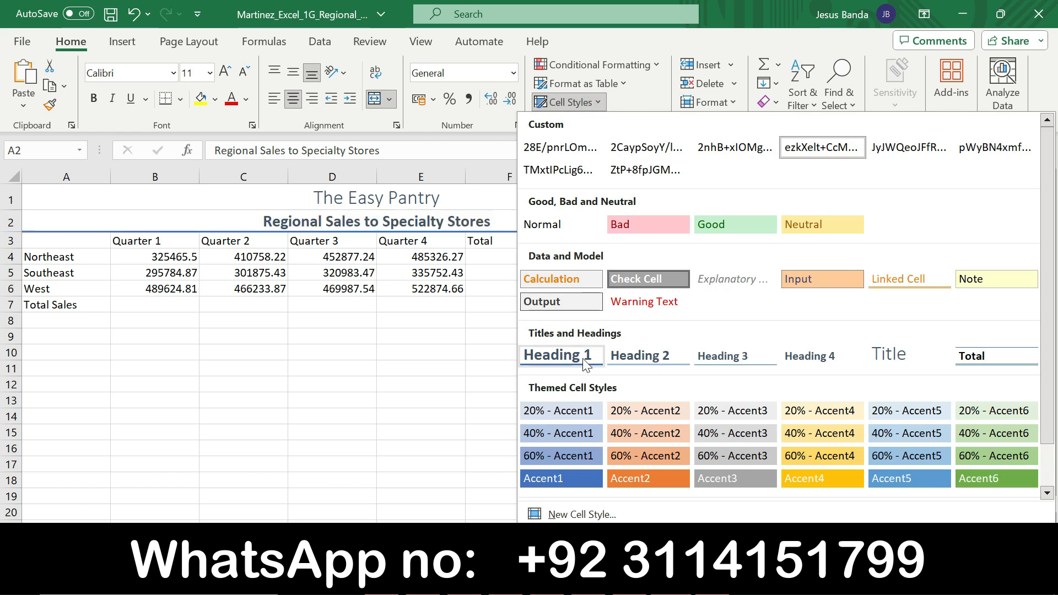
left_click(584, 360)
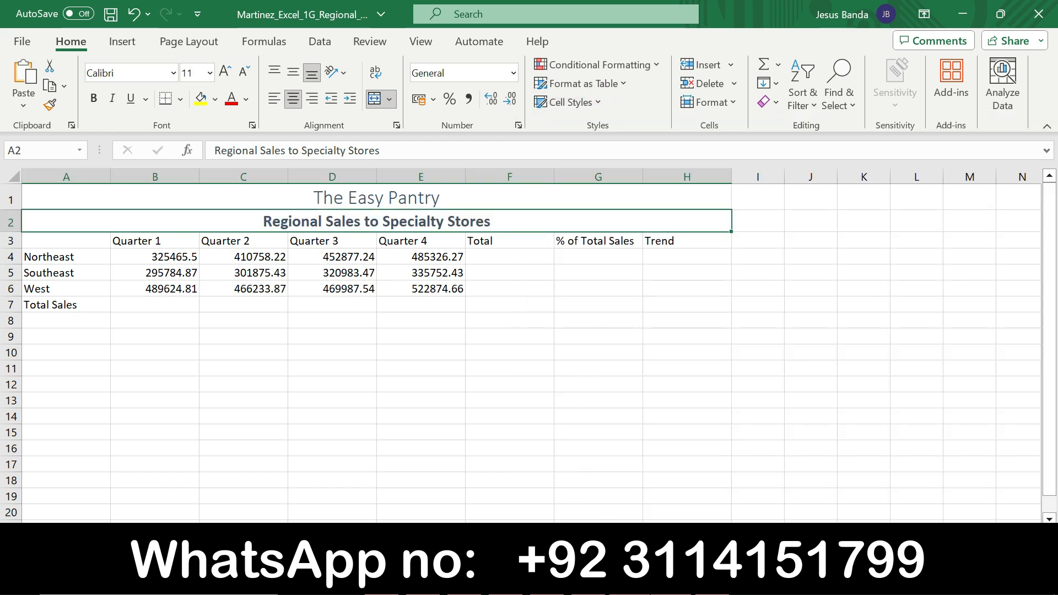
- Switch to Word and reset instruction 3 to 9 pt with no highlight
key("alt+Tab")
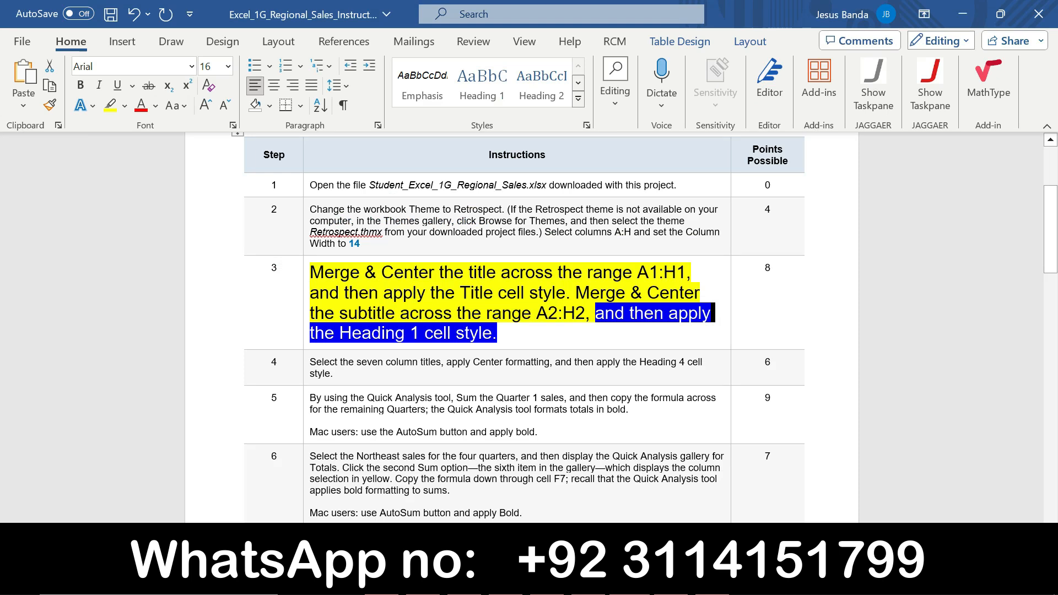
left_click(304, 289)
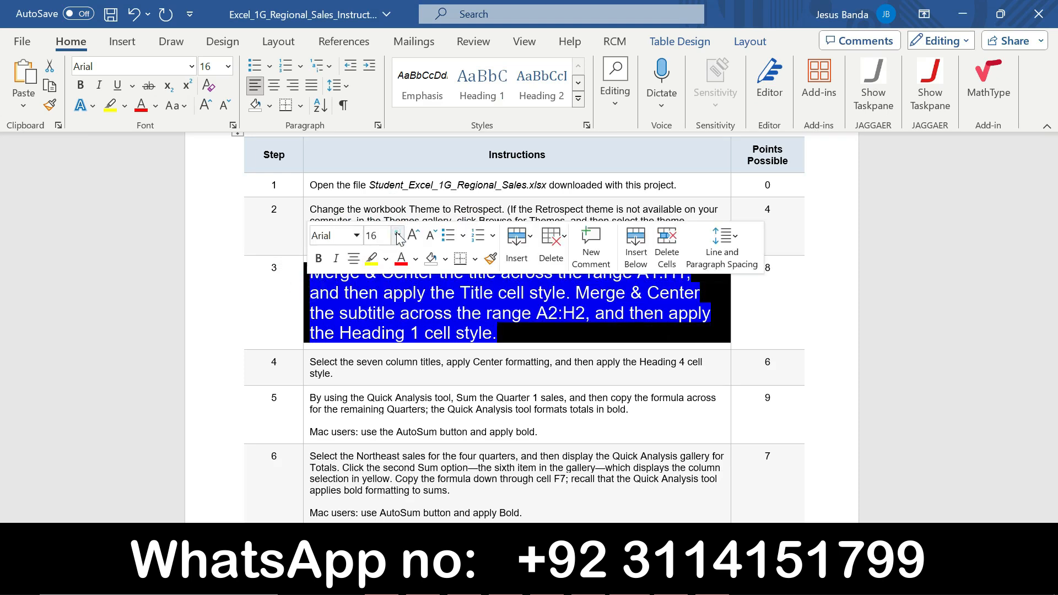
left_click(398, 236)
left_click(388, 276)
left_click(386, 259)
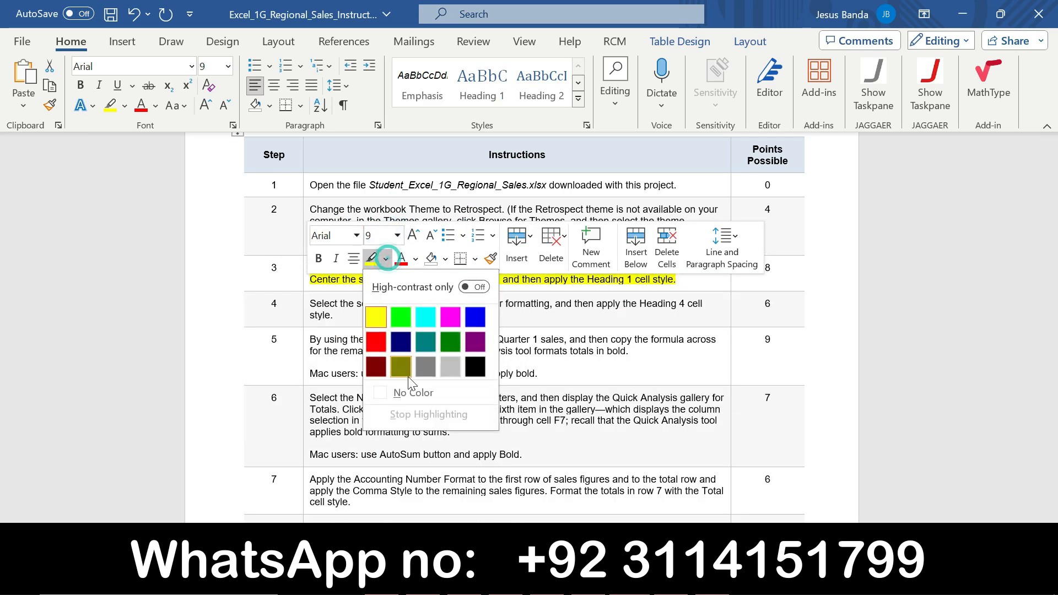
left_click(412, 392)
left_click(604, 359)
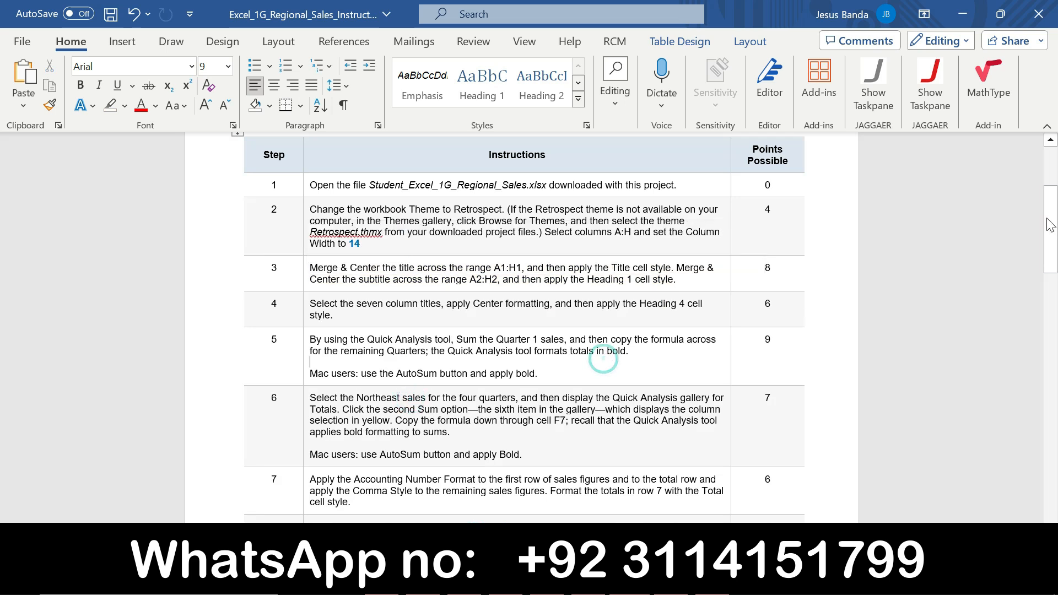
- Enlarge instruction 4 to 16 pt and highlight it in yellow
scroll(1050, 226, "down", 4)
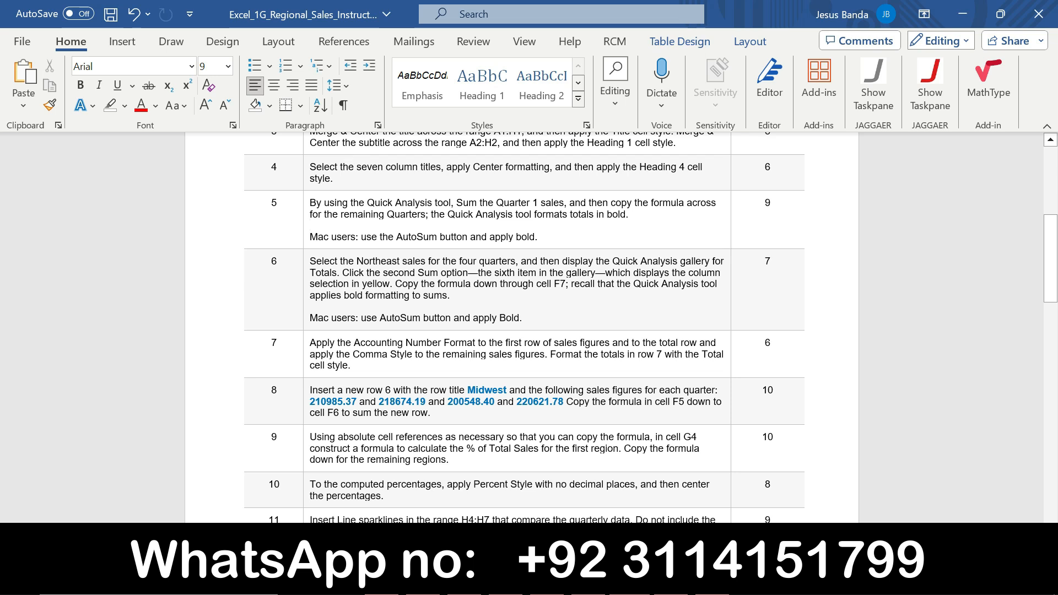
left_click(303, 175)
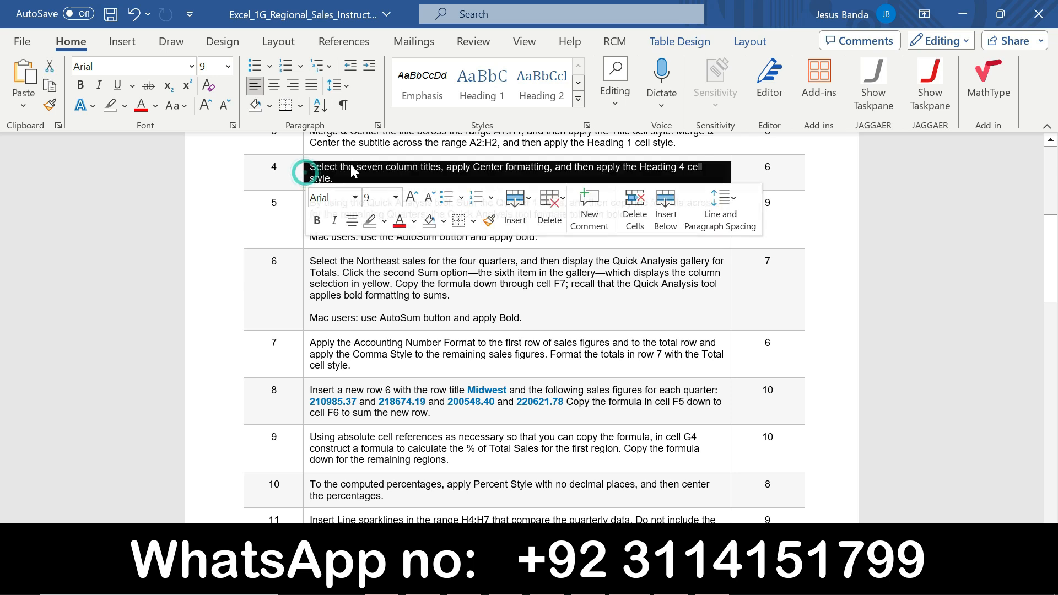
left_click(394, 199)
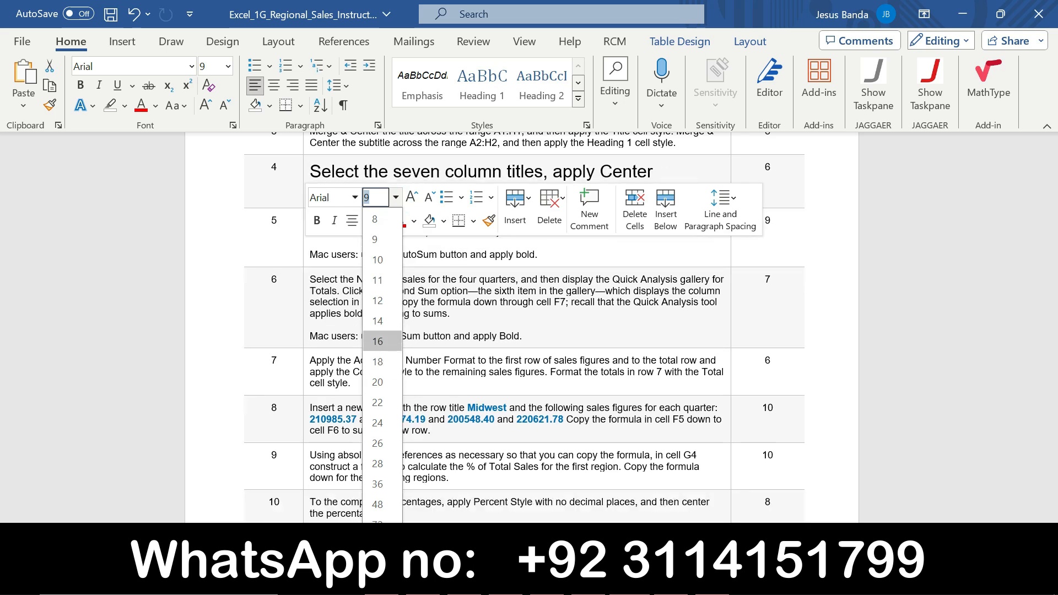
left_click(380, 341)
left_click(384, 221)
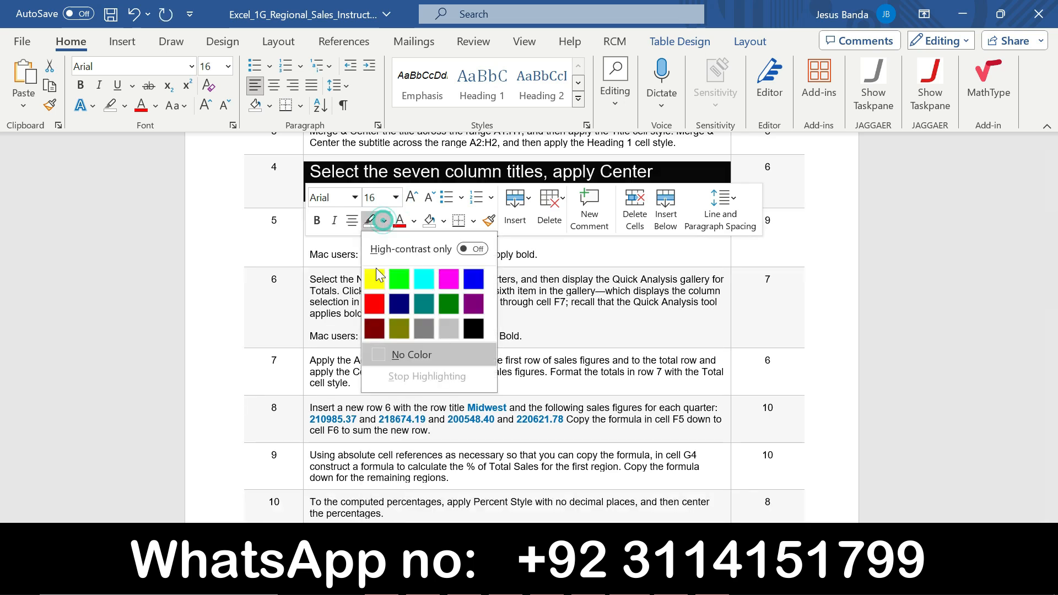
left_click(377, 268)
left_click(374, 279)
- Select the centering part of instruction 4, switch to Excel, and center the "% of Total Sales" column title in G3
left_click_drag(310, 172, 389, 194)
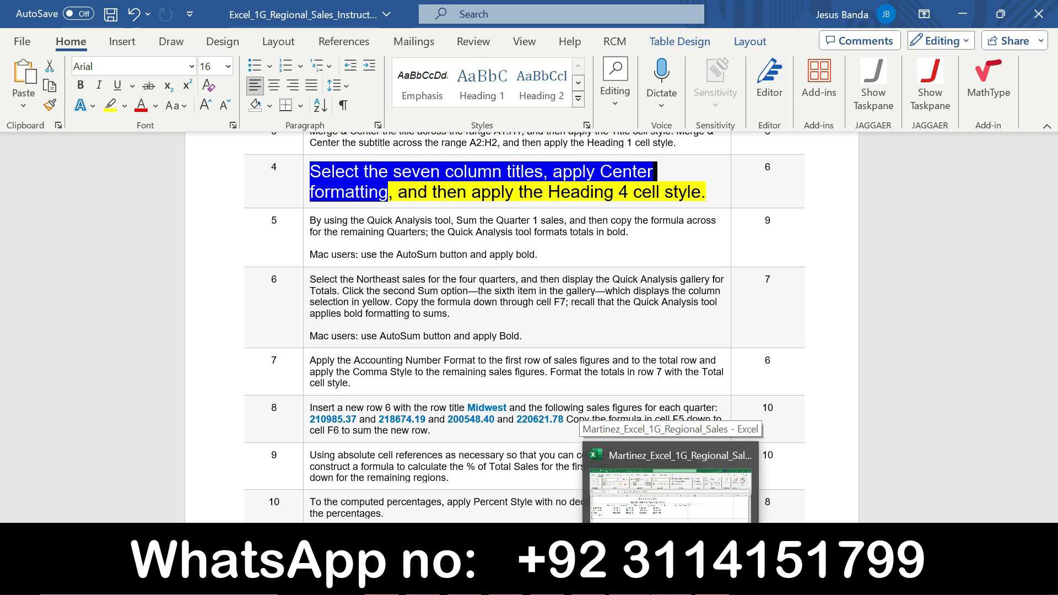
left_click(670, 585)
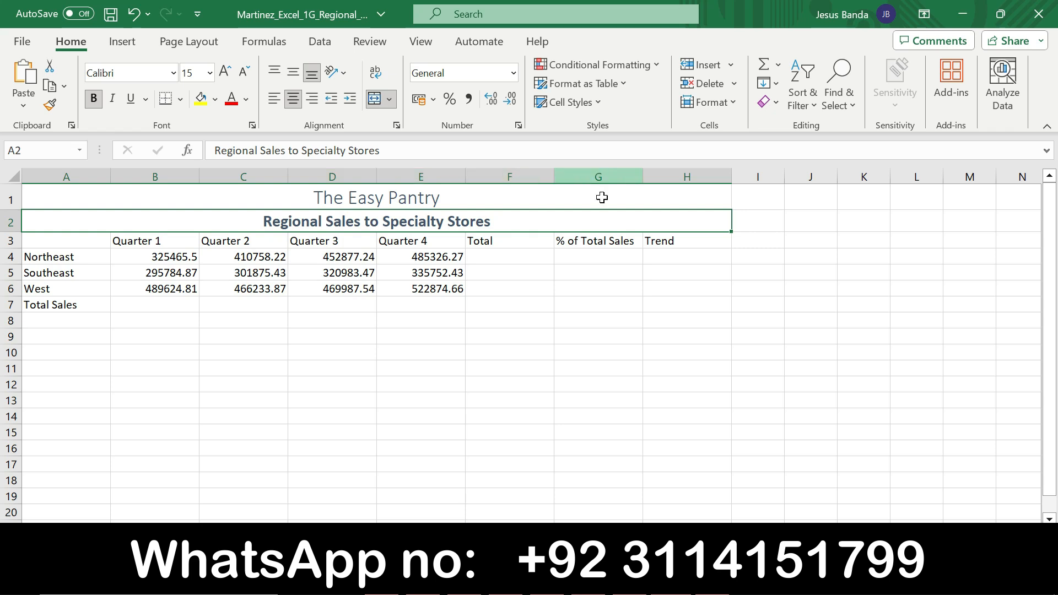
left_click(601, 242)
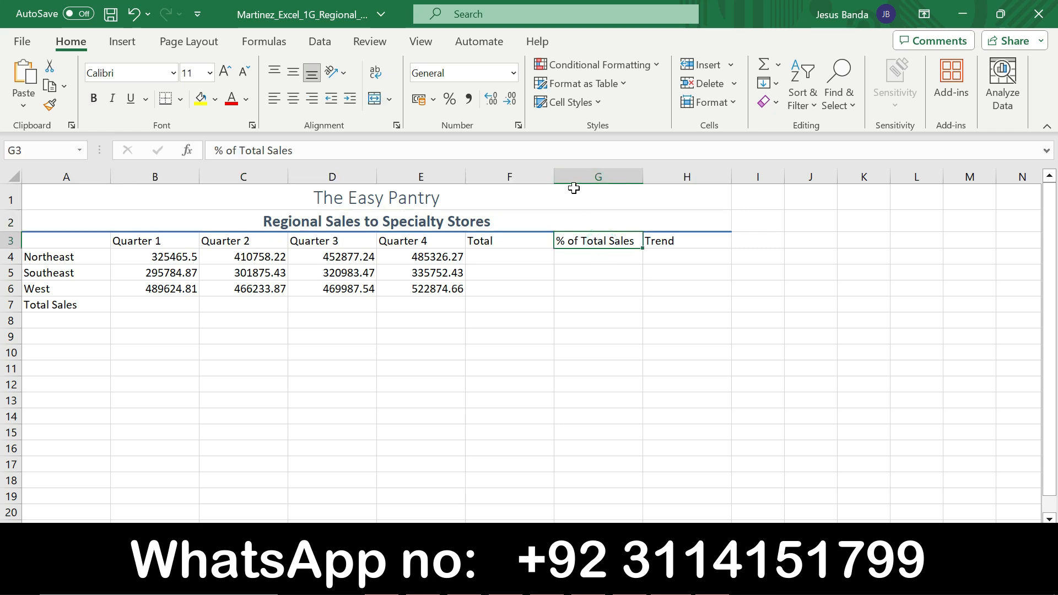
left_click(295, 99)
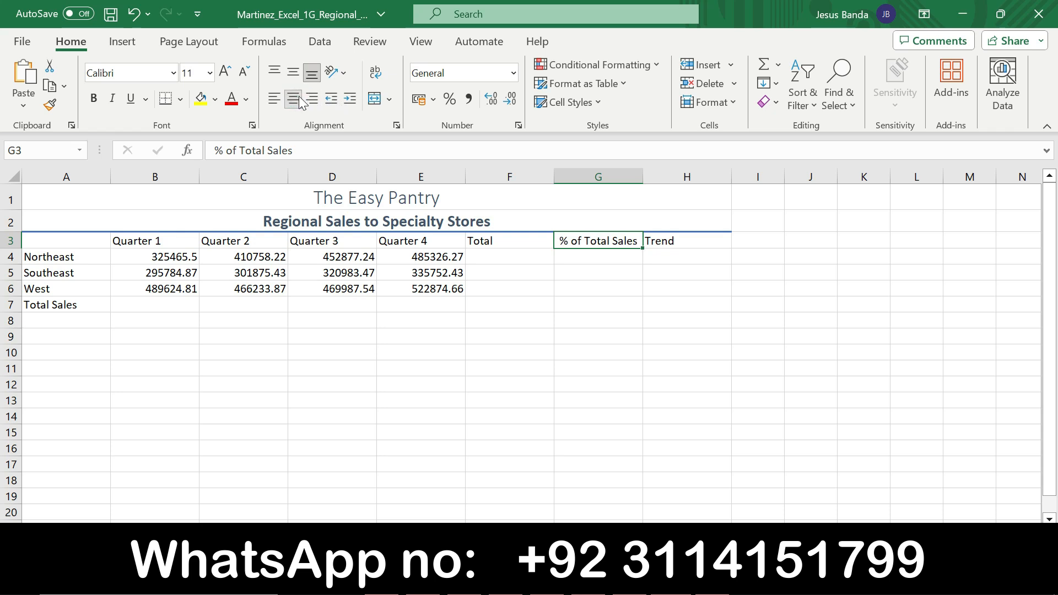
- Select the cell style part of instruction 4 in Word, switch back to Excel, and apply the Heading 4 cell style to G3
key("alt+Tab")
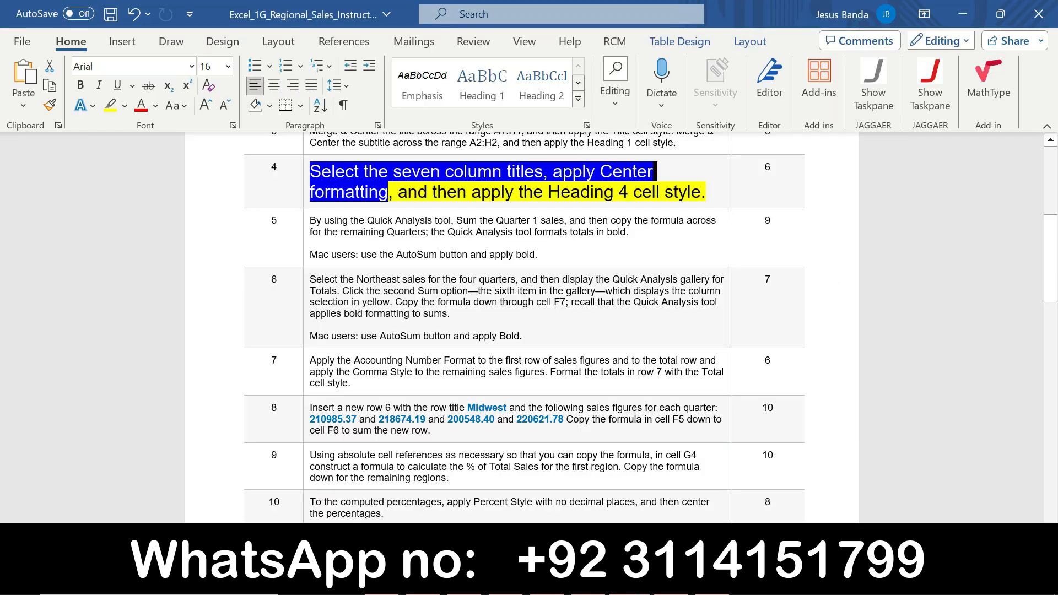
left_click_drag(398, 192, 699, 193)
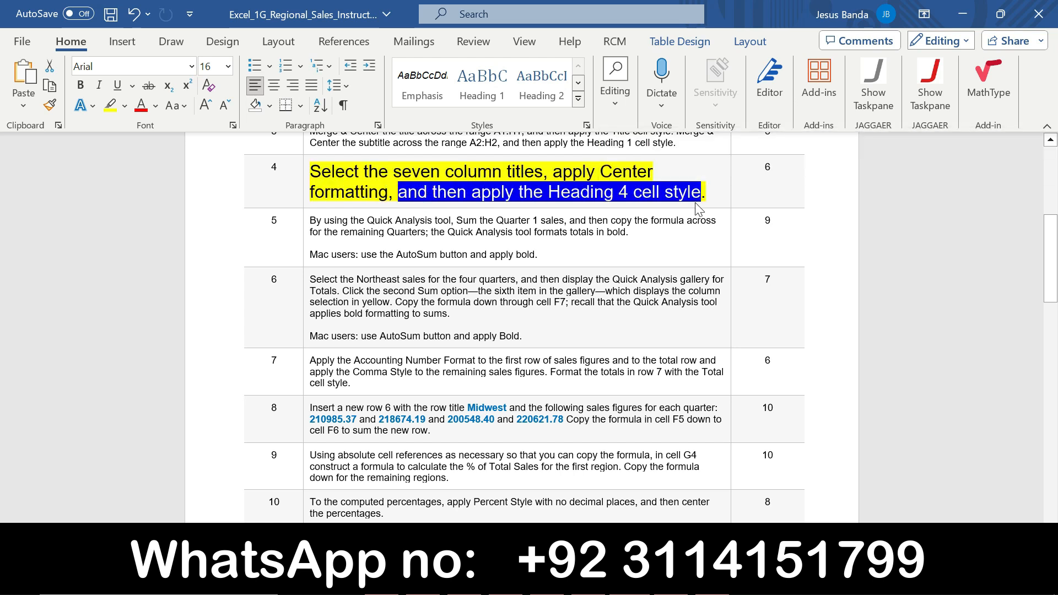
key("alt+Tab")
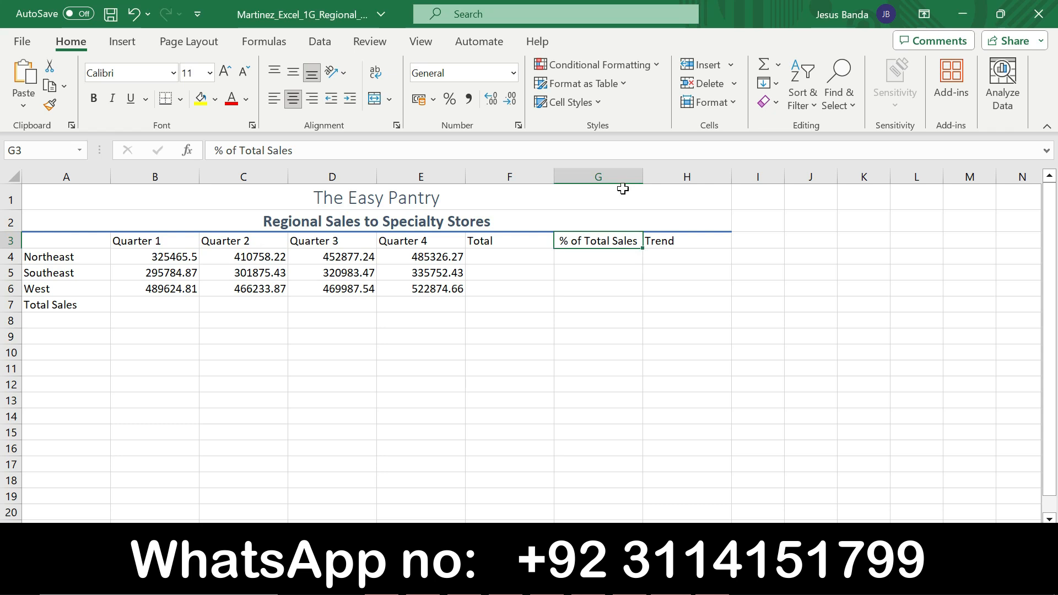
left_click(594, 103)
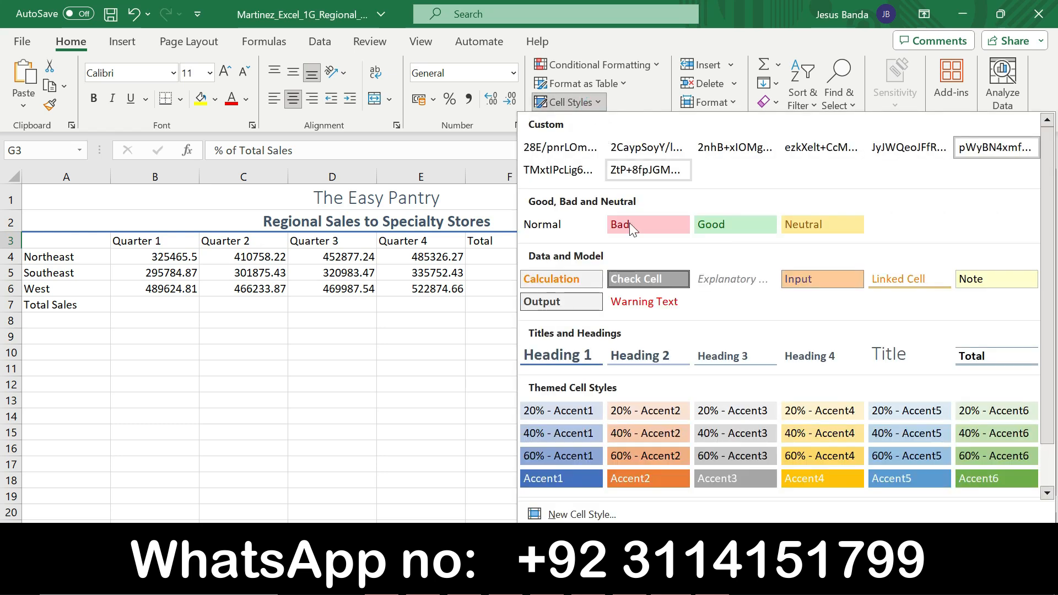
left_click(806, 357)
- Switch to Word and reset instruction 4 to 9 pt with no highlight
key("alt+Tab")
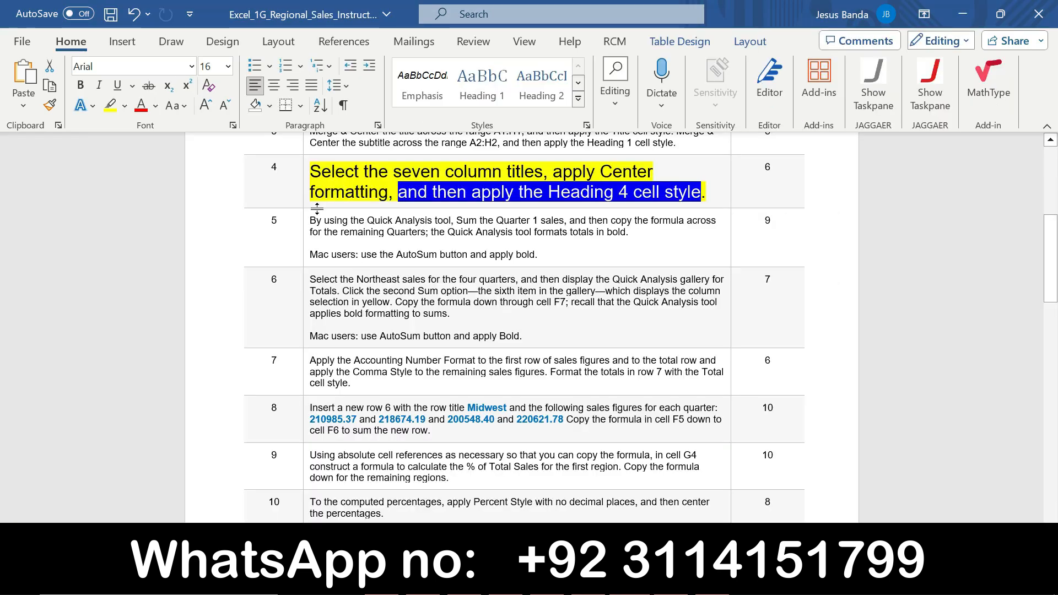
left_click(306, 181)
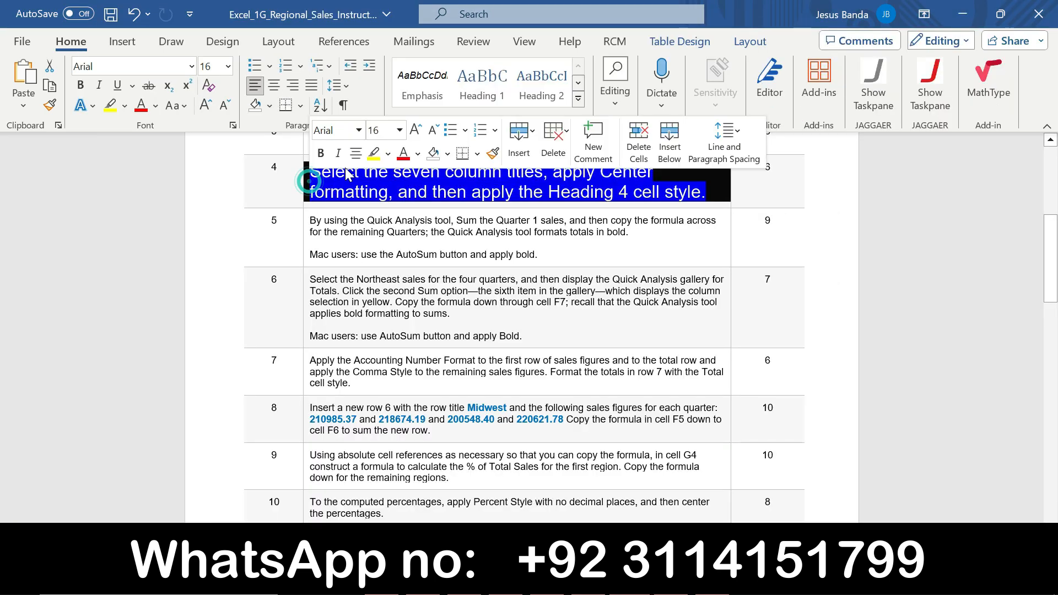
left_click(400, 130)
left_click(388, 172)
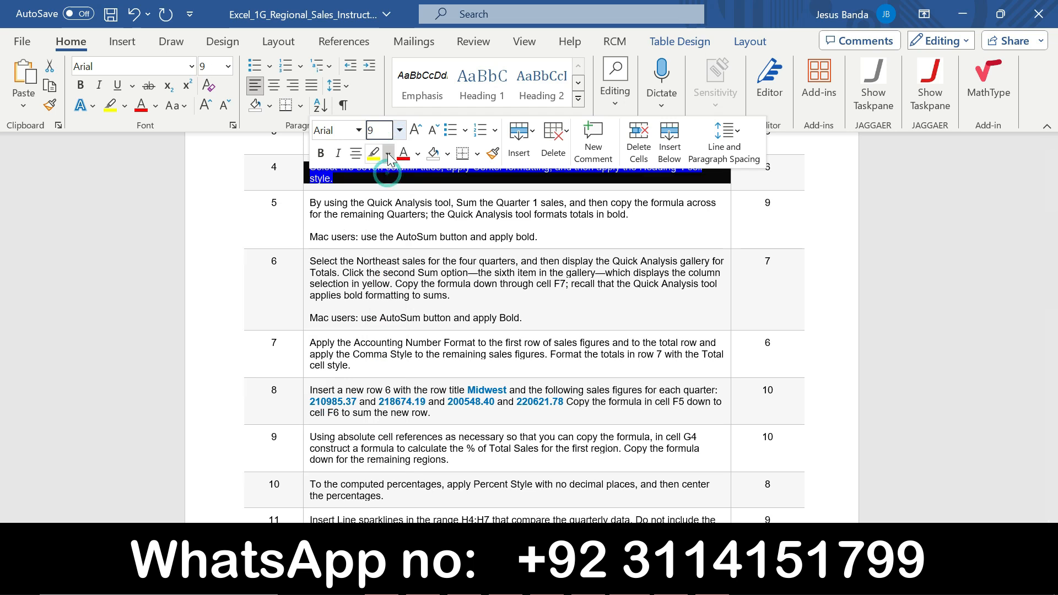
left_click(387, 153)
left_click(398, 285)
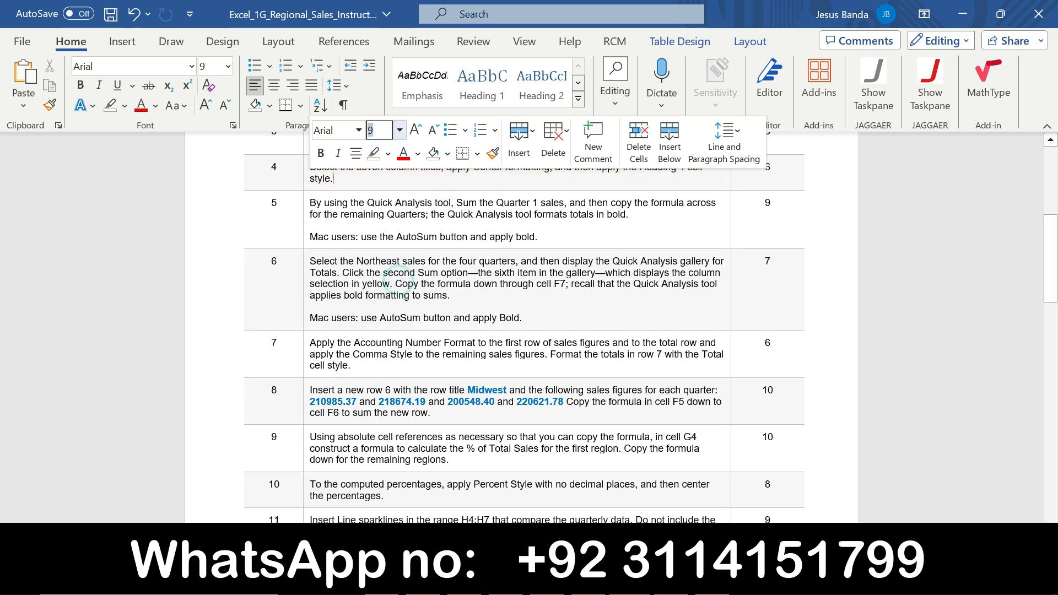
- Enlarge instruction 5 to 16 pt and highlight it in yellow
left_click(304, 221)
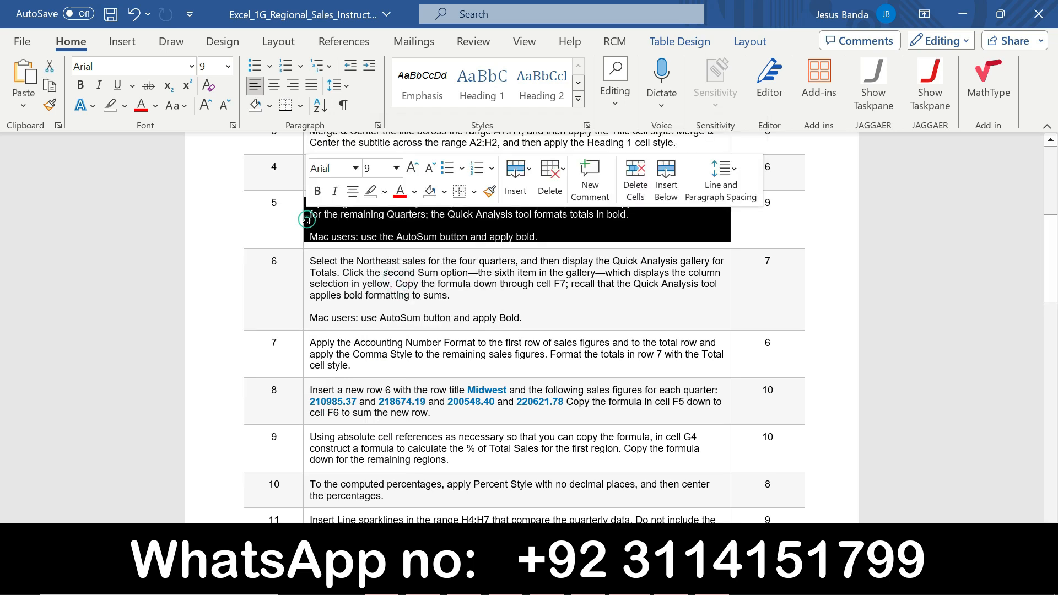
left_click(397, 169)
left_click(389, 310)
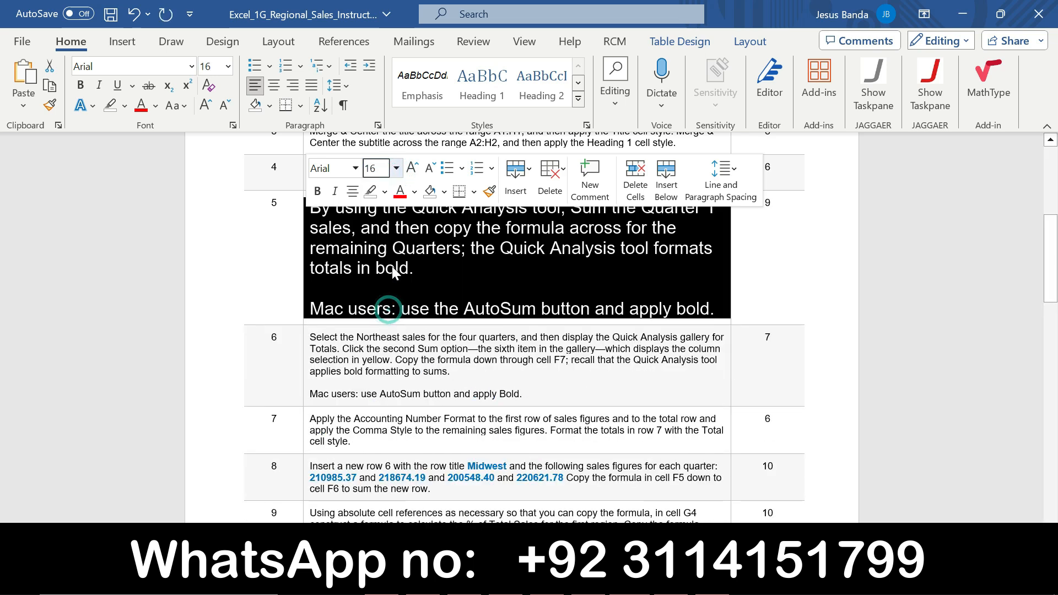
left_click(384, 191)
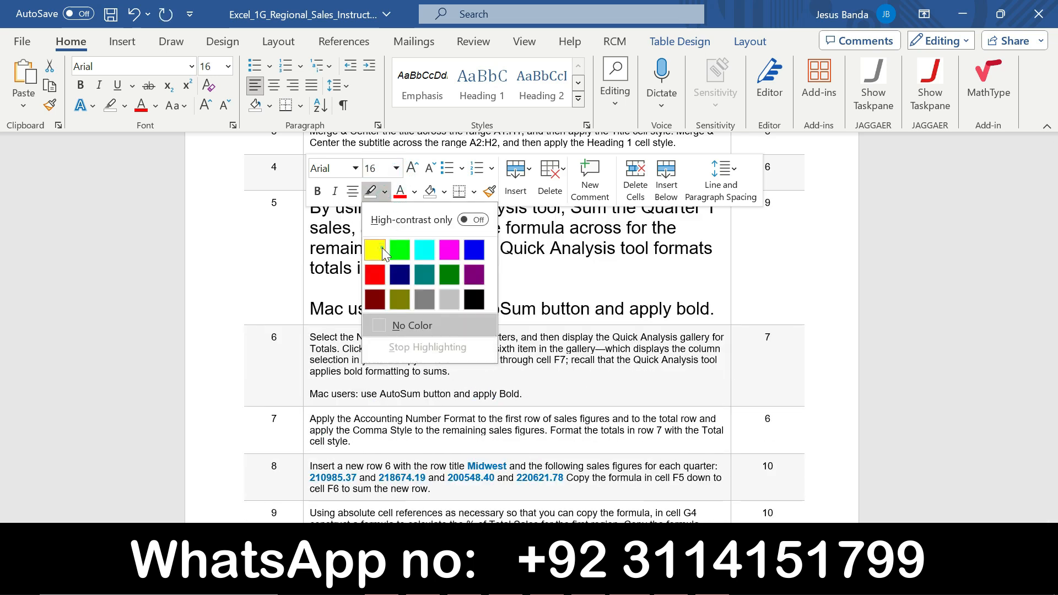
left_click(380, 247)
left_click(378, 248)
- Read the Quick Analysis part of instruction 5 in Word and compare it with the Quarter 1 column in Excel
left_click_drag(310, 208, 511, 267)
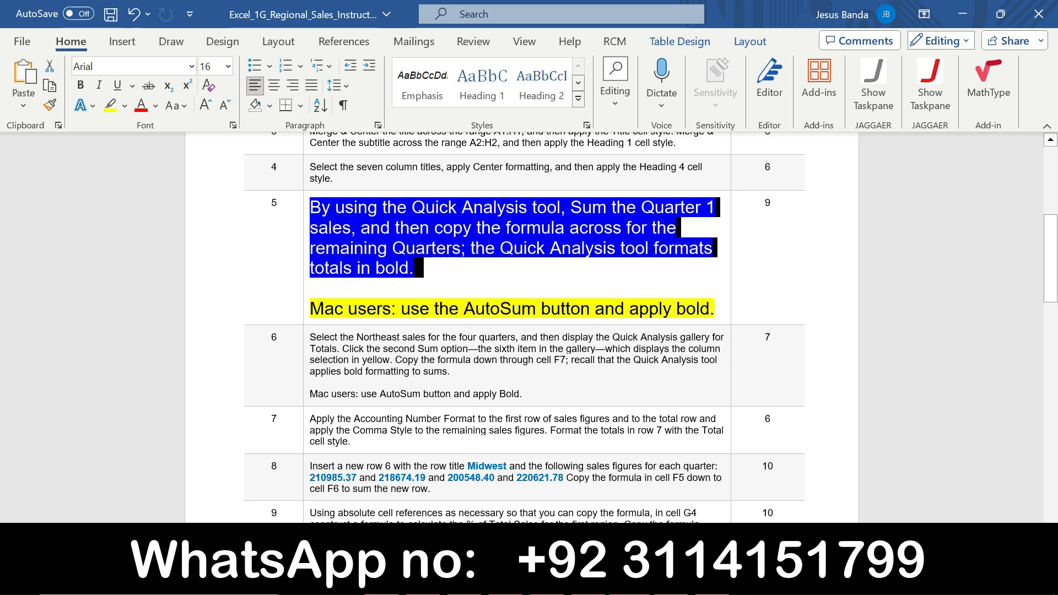
mouse_move(670, 585)
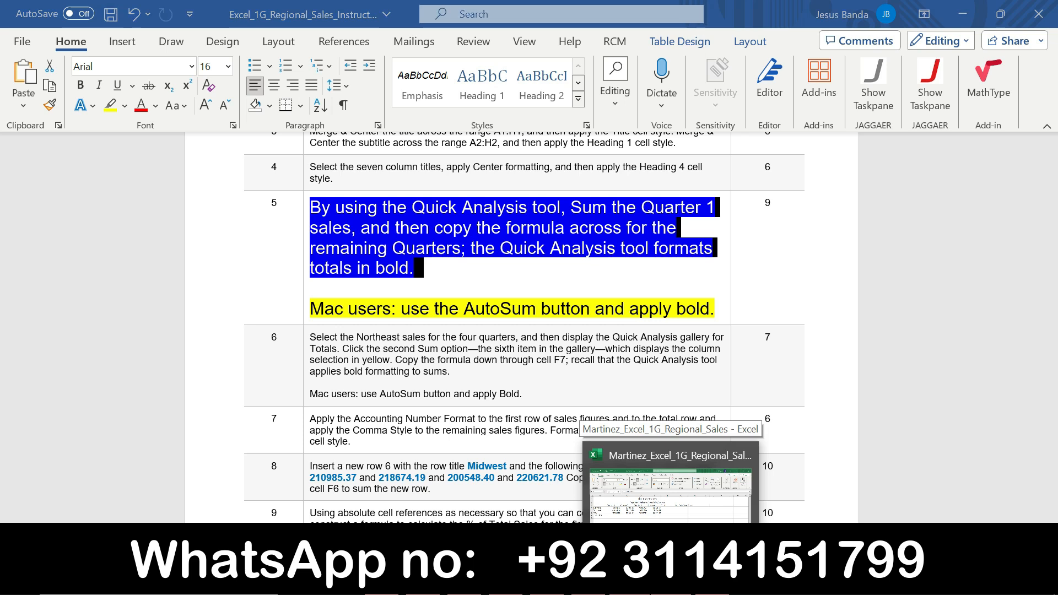
left_click(671, 584)
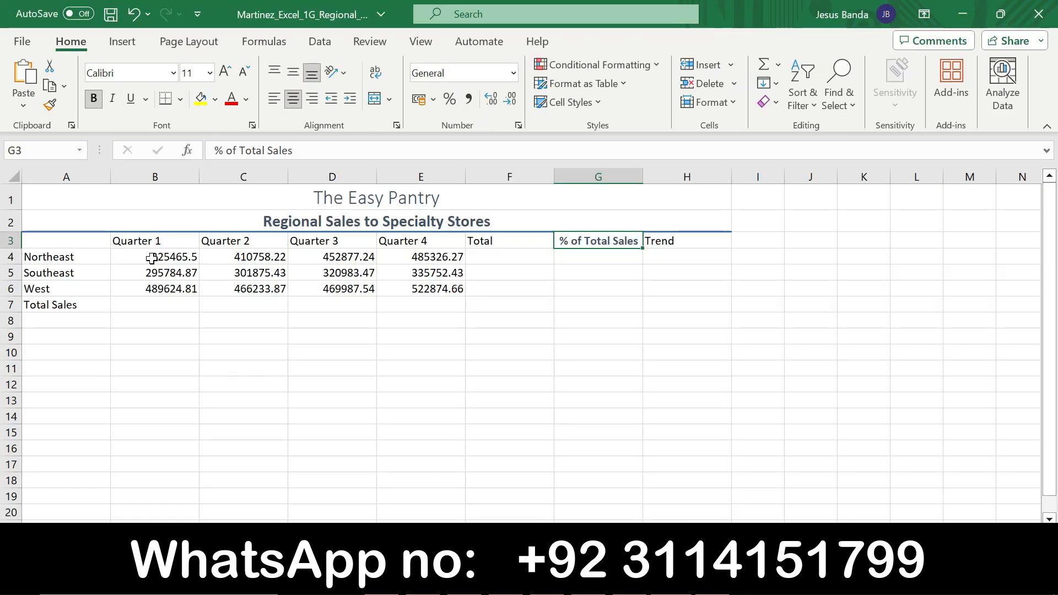
left_click(152, 239)
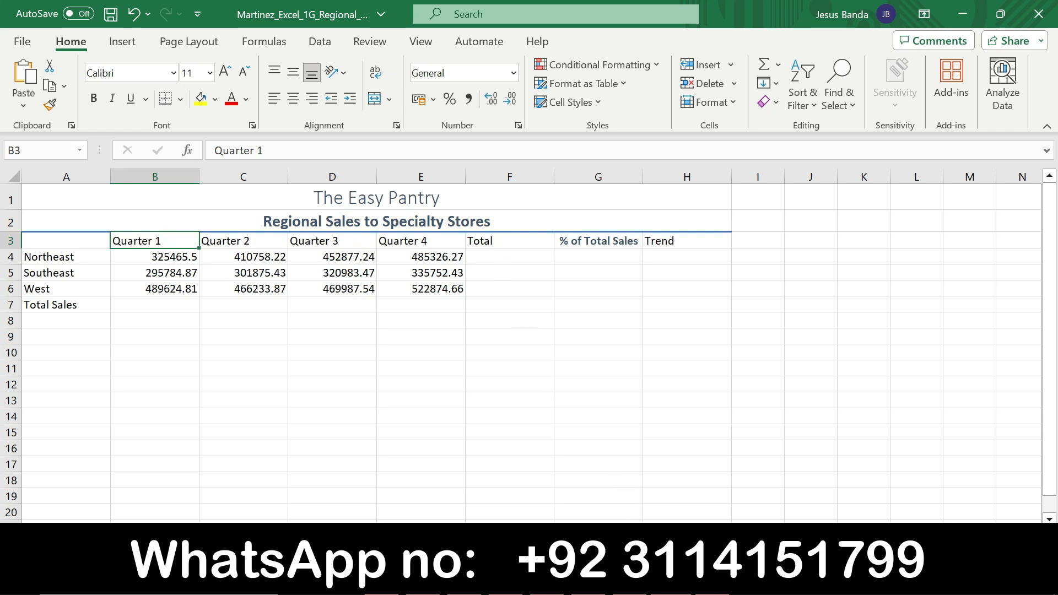
key("alt+Tab")
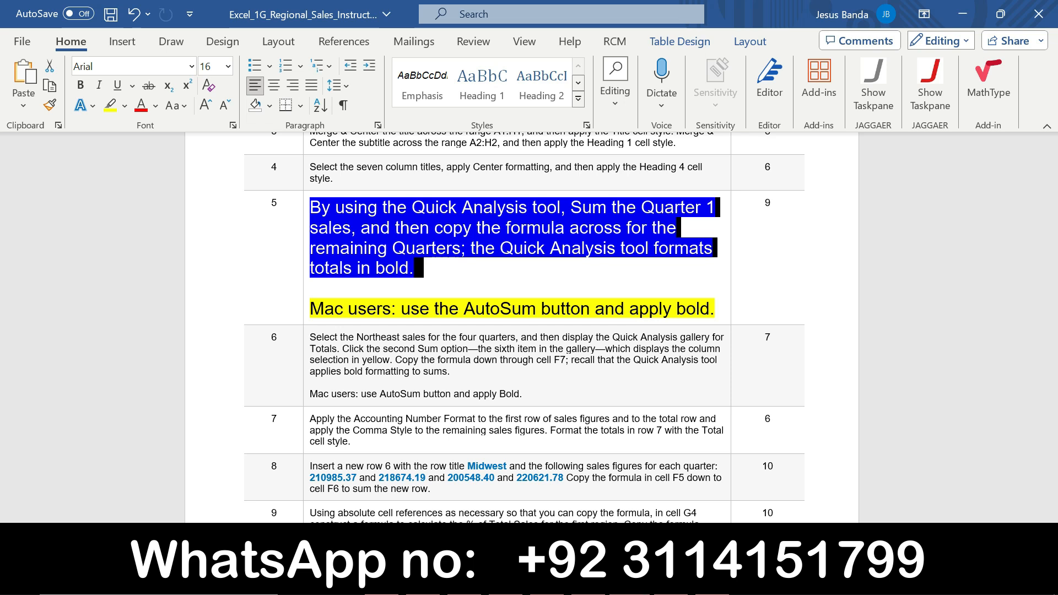
key("alt+Tab")
key("alt+Tab")
key("alt+Tab")
- Try to sum the columns of the range B4:F7 with the Quick Analysis Sum total
left_click(143, 260)
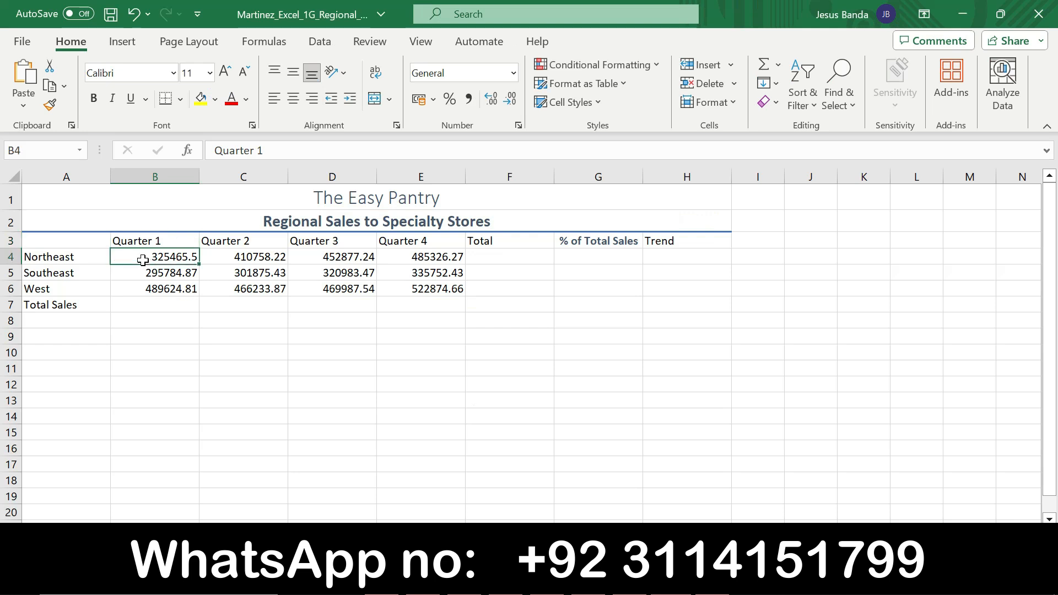
mouse_move(145, 259)
left_mouse_down()
mouse_move(237, 279)
mouse_move(402, 279)
mouse_move(502, 303)
left_mouse_up()
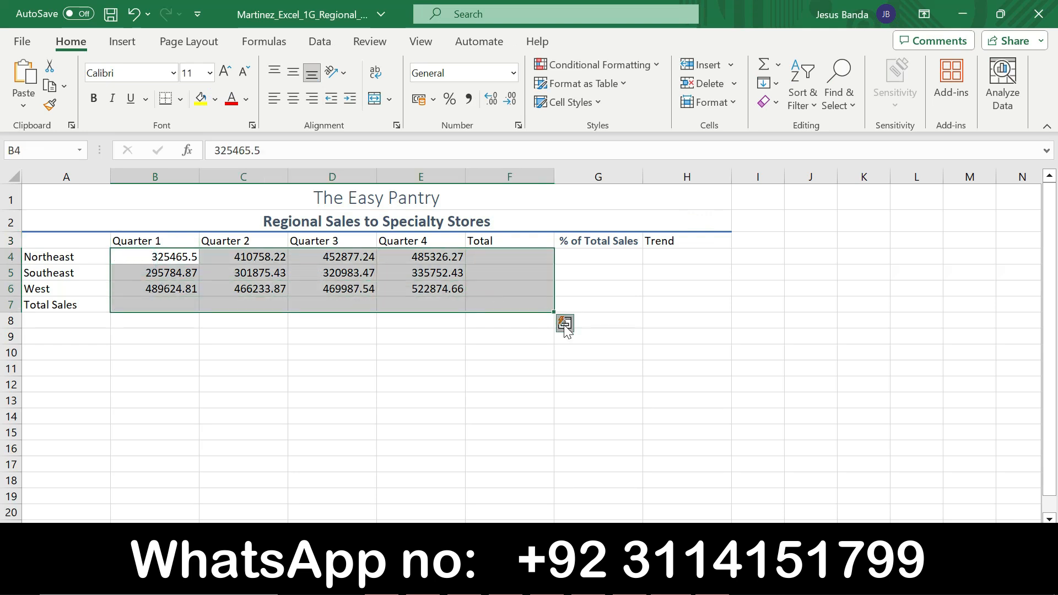
left_click(565, 326)
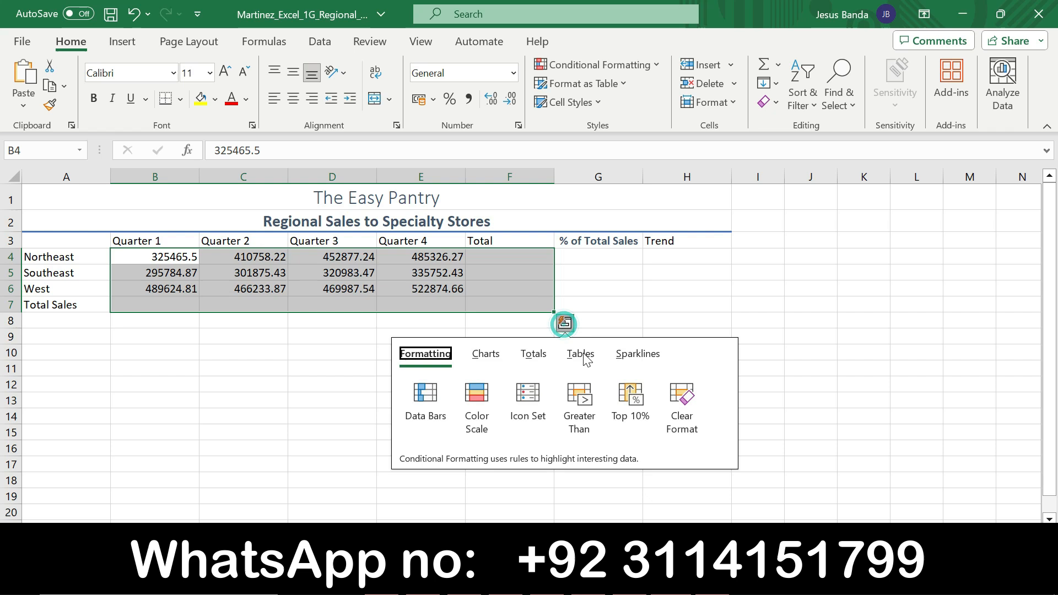
left_click(494, 360)
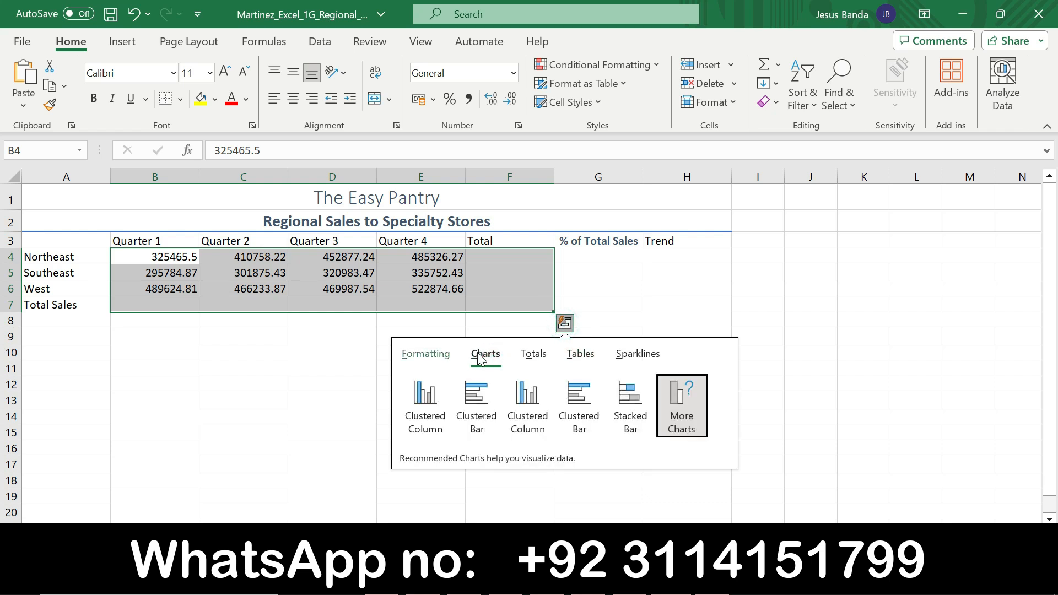
left_click(534, 354)
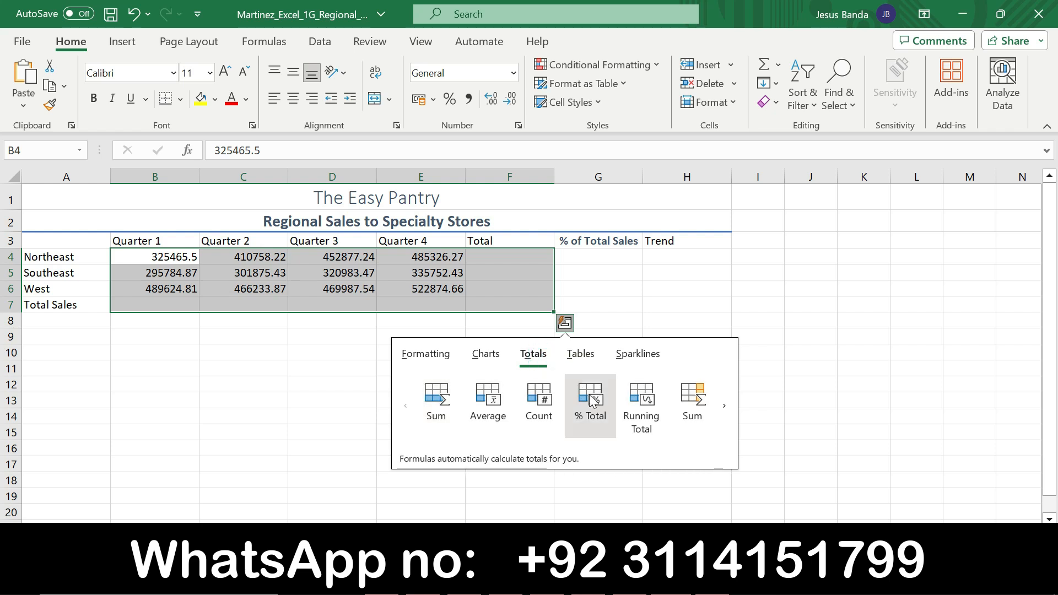
left_click(441, 412)
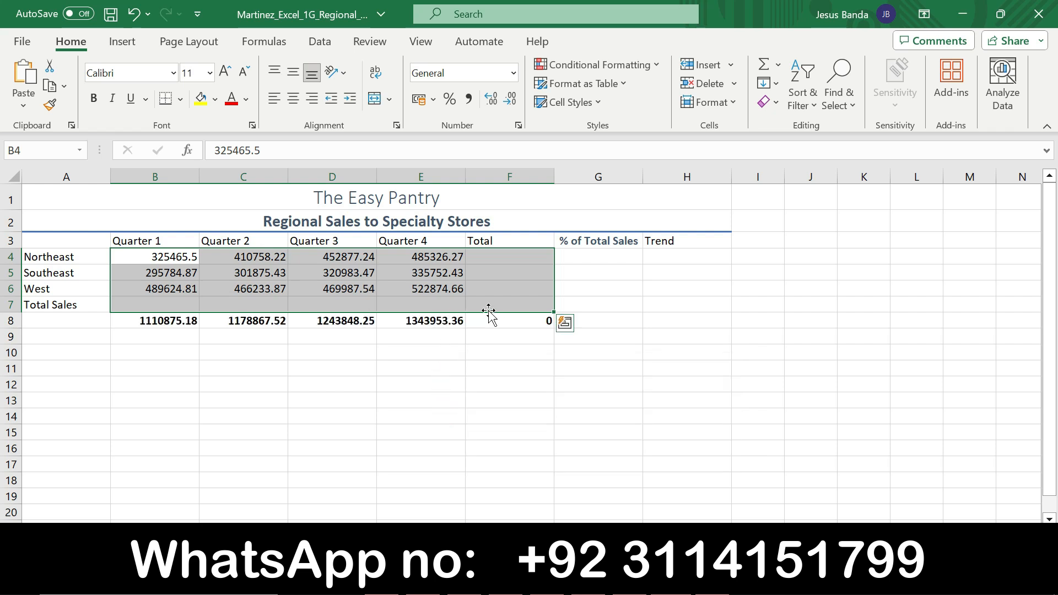
- Clear the sum in F8, and undo both that deletion and the Quick Analysis sums in row 8
left_click(515, 320)
key("BackSpace")
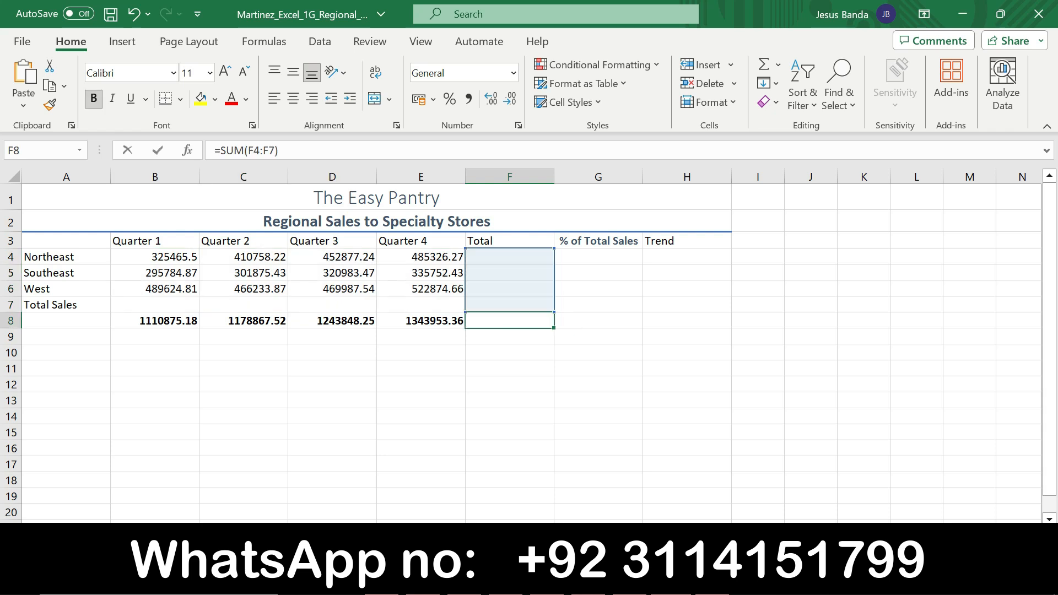
left_click(438, 356)
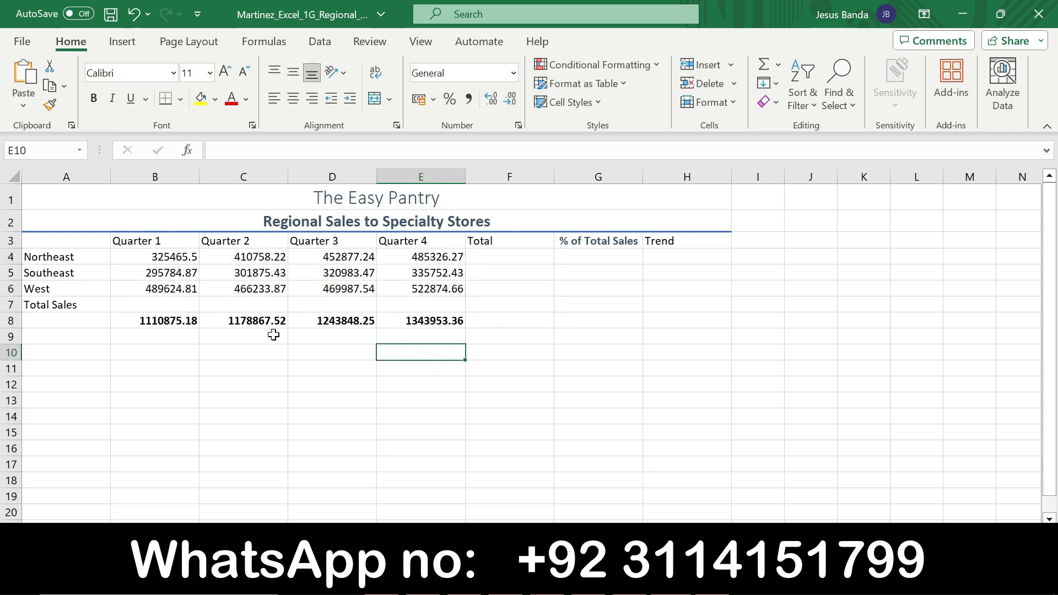
key("ctrl+z")
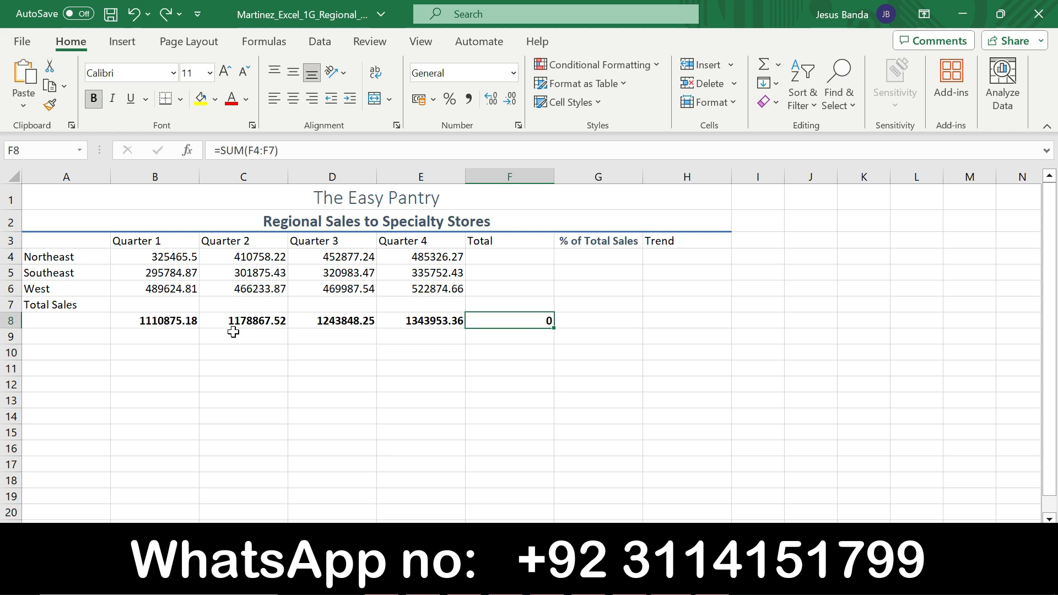
key("ctrl+z")
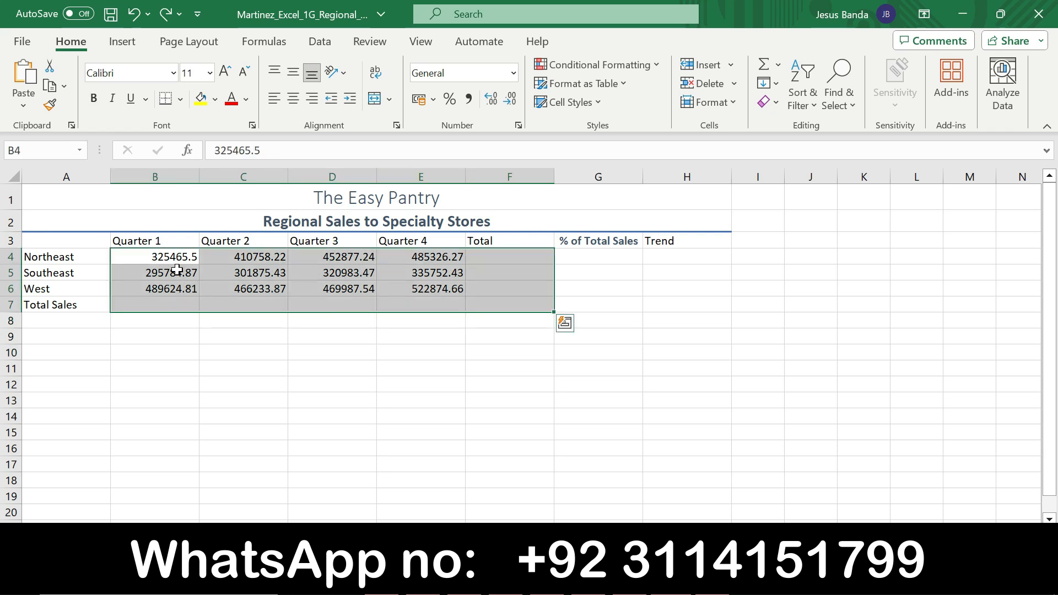
- Sum the quarterly sales in B4:E6 into the Total Sales row with Quick Analysis, and select the totals B7:E7
left_click_drag(145, 258, 420, 285)
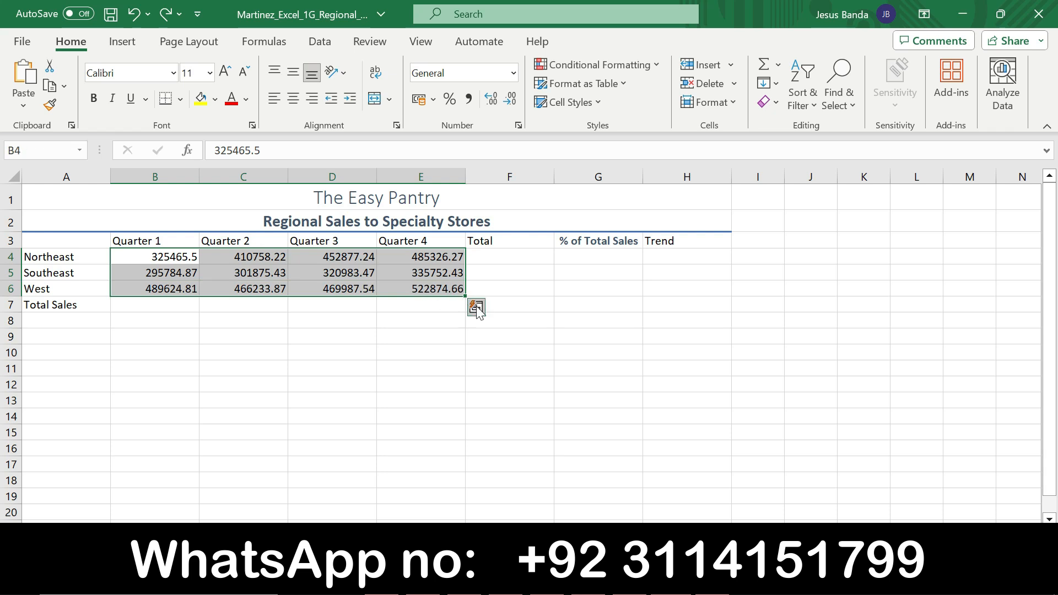
left_click(477, 308)
left_click(445, 338)
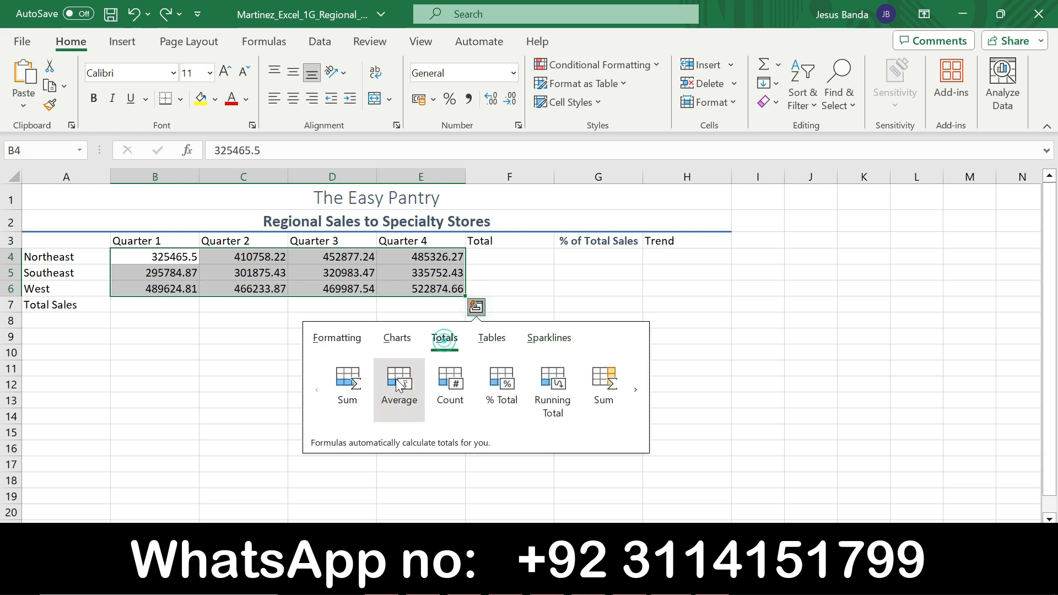
left_click(343, 392)
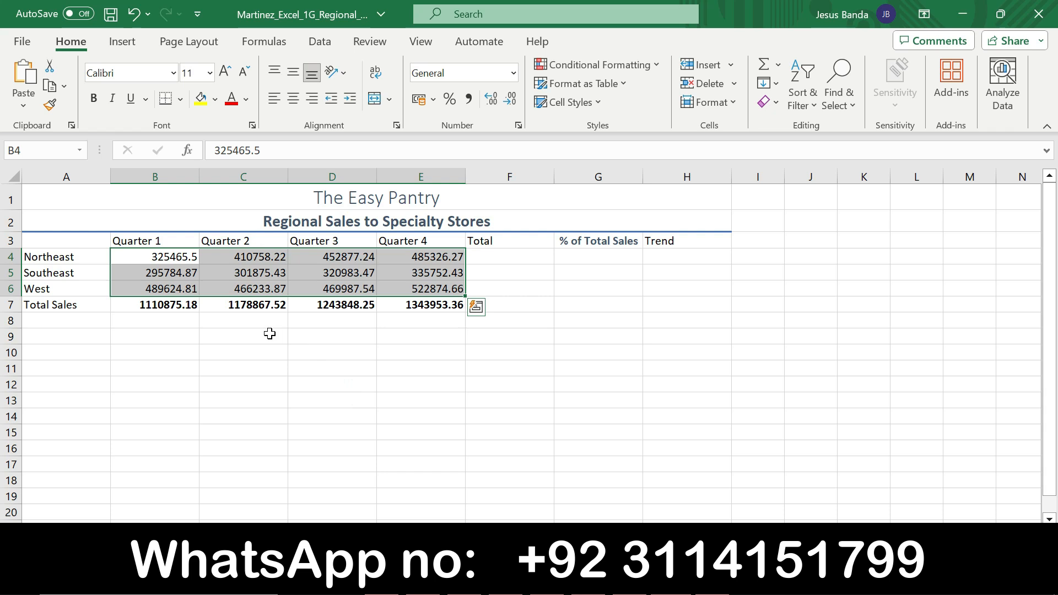
left_click_drag(177, 307, 444, 302)
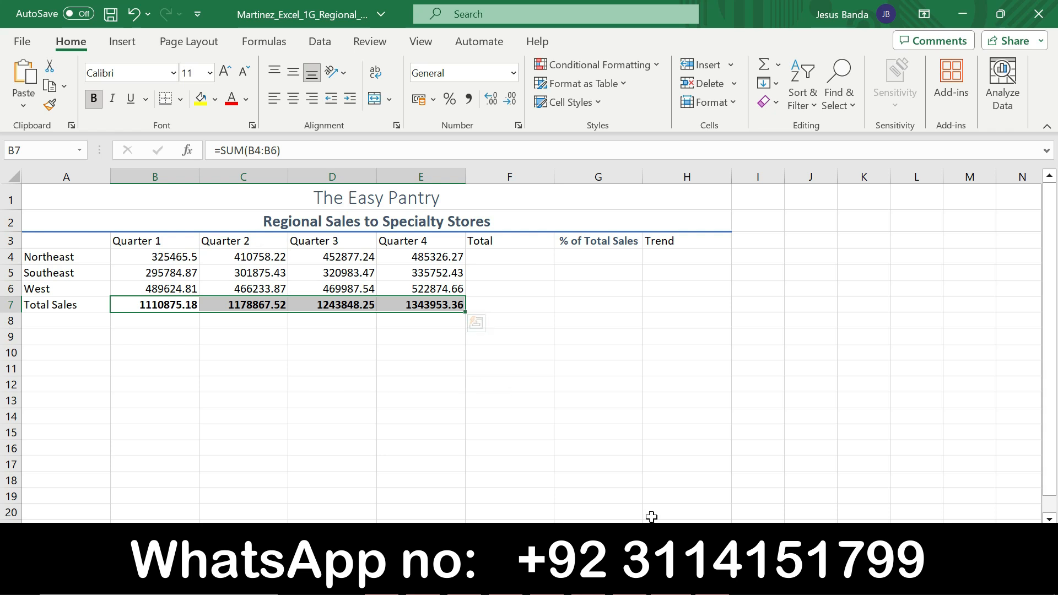
- Switch to Word and reset instruction 5 to 9 pt with no highlight
left_click(651, 585)
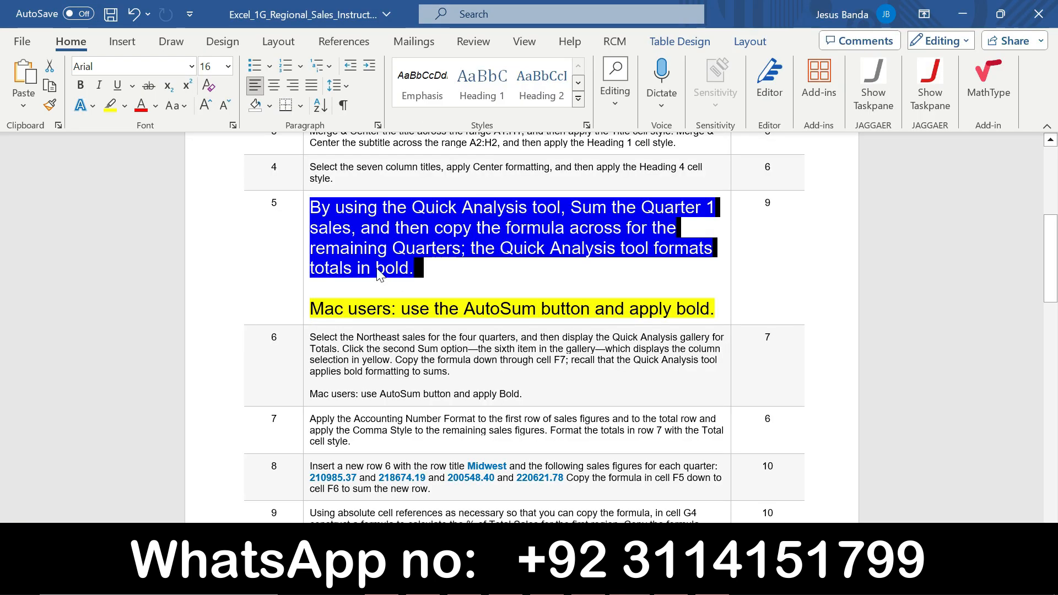
left_click(306, 247)
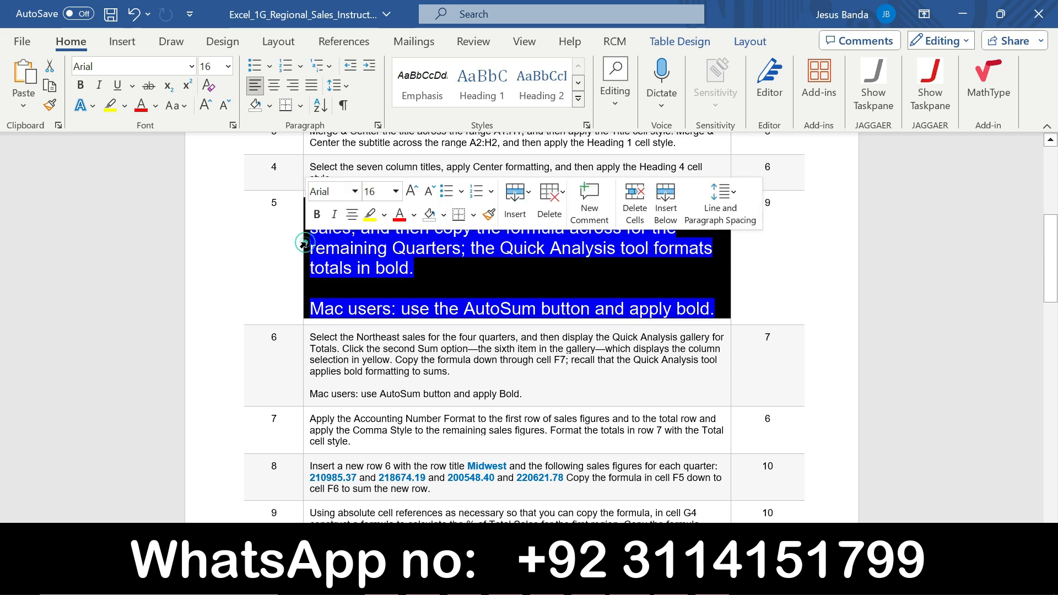
left_click(395, 192)
left_click(390, 234)
left_click(384, 215)
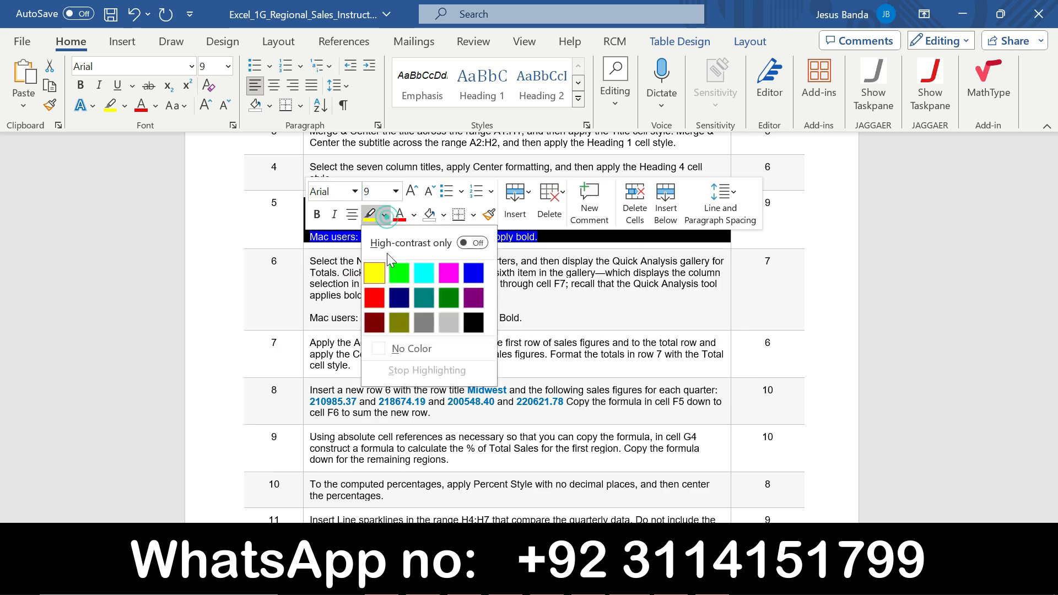
left_click(397, 348)
- Set instruction 6 to 16 pt with yellow highlight, and select its text up to the sentence about copying the formula
left_click(305, 267)
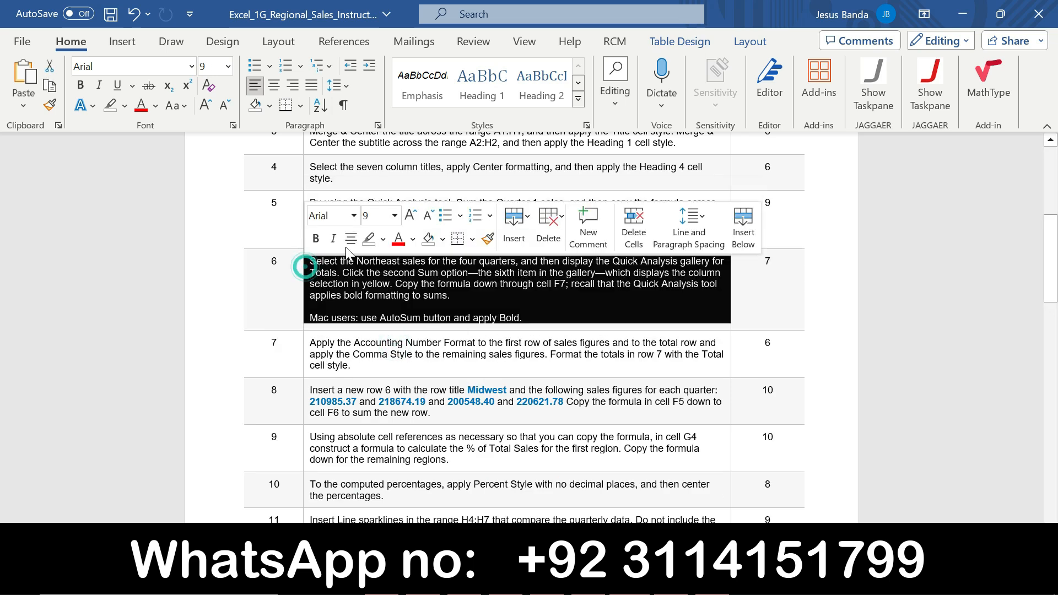
left_click(394, 219)
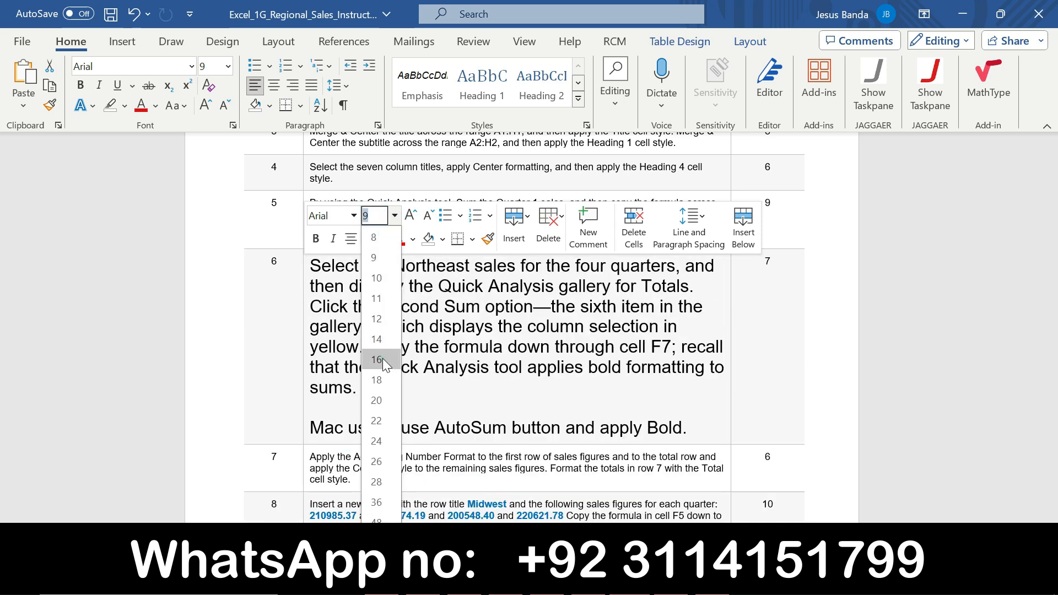
left_click(383, 359)
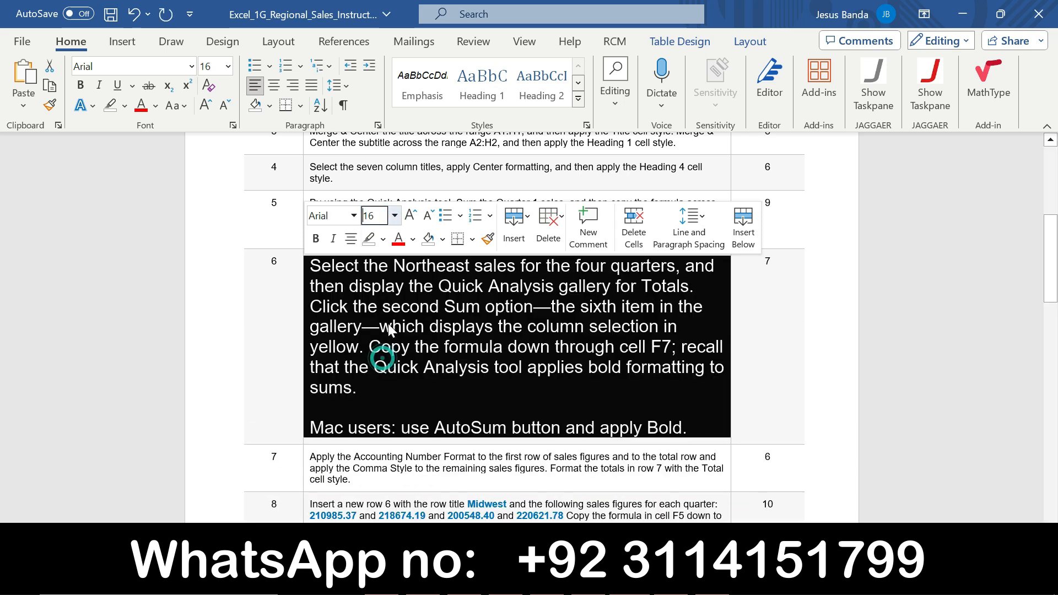
left_click(383, 239)
left_click(373, 297)
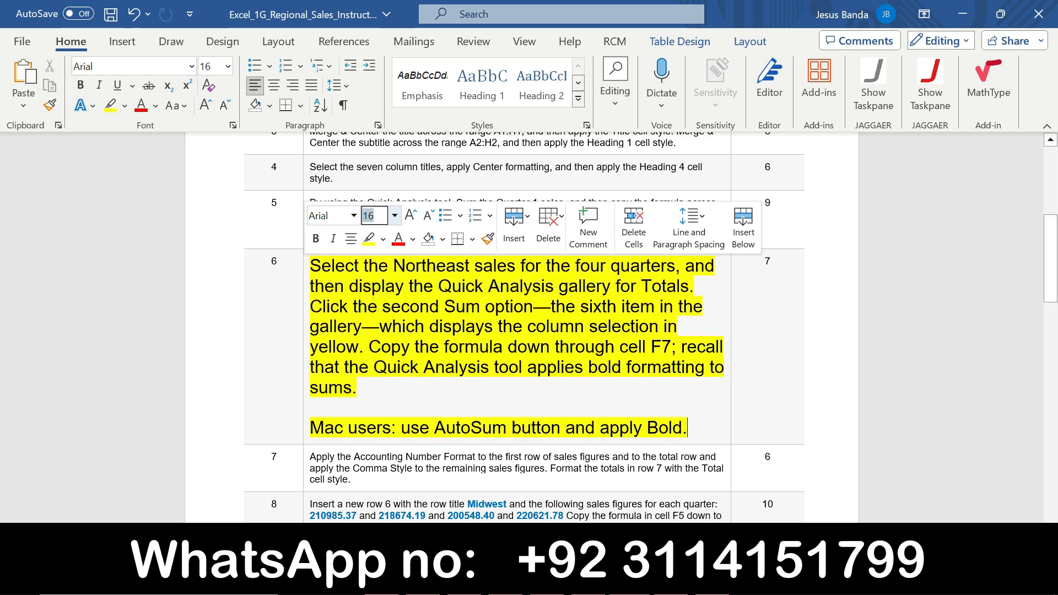
left_click_drag(1051, 259, 1050, 280)
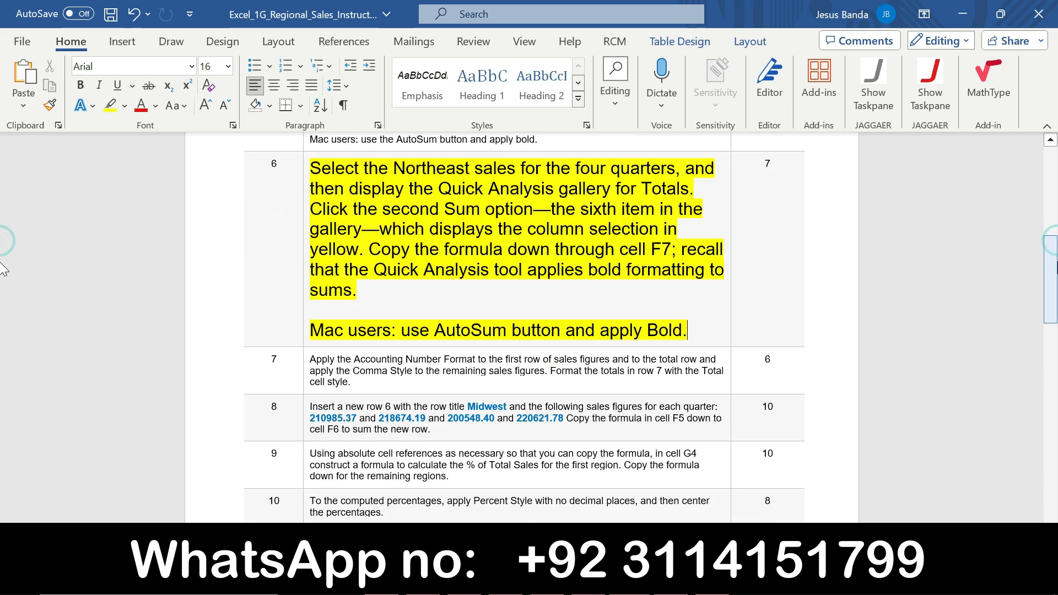
left_click_drag(310, 168, 369, 251)
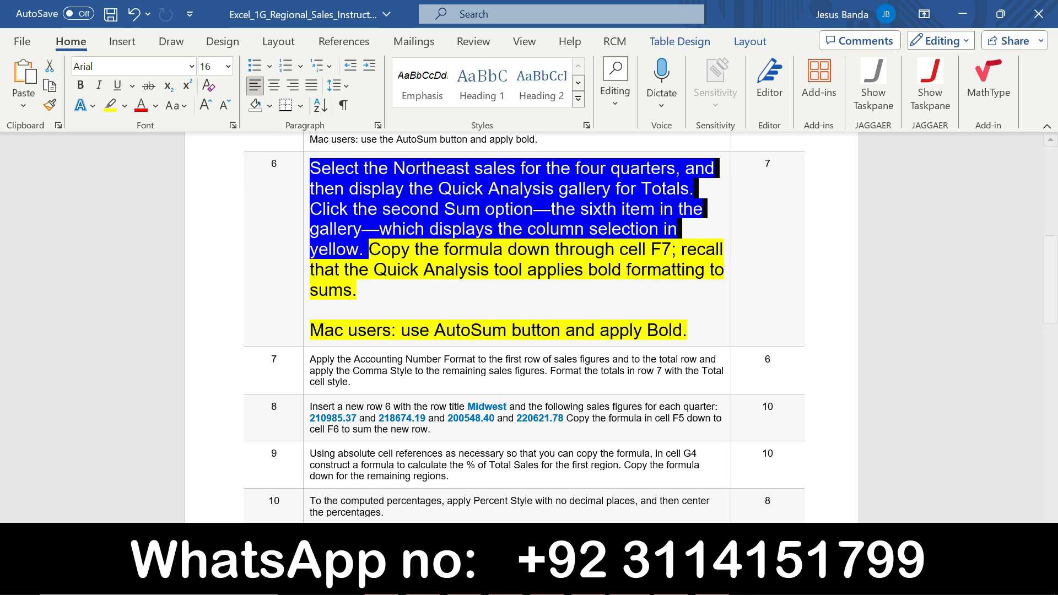
- Switch to Excel and total the Northeast quarterly sales in F4 with a SUM formula over B4:E4
mouse_move(671, 584)
left_click(671, 494)
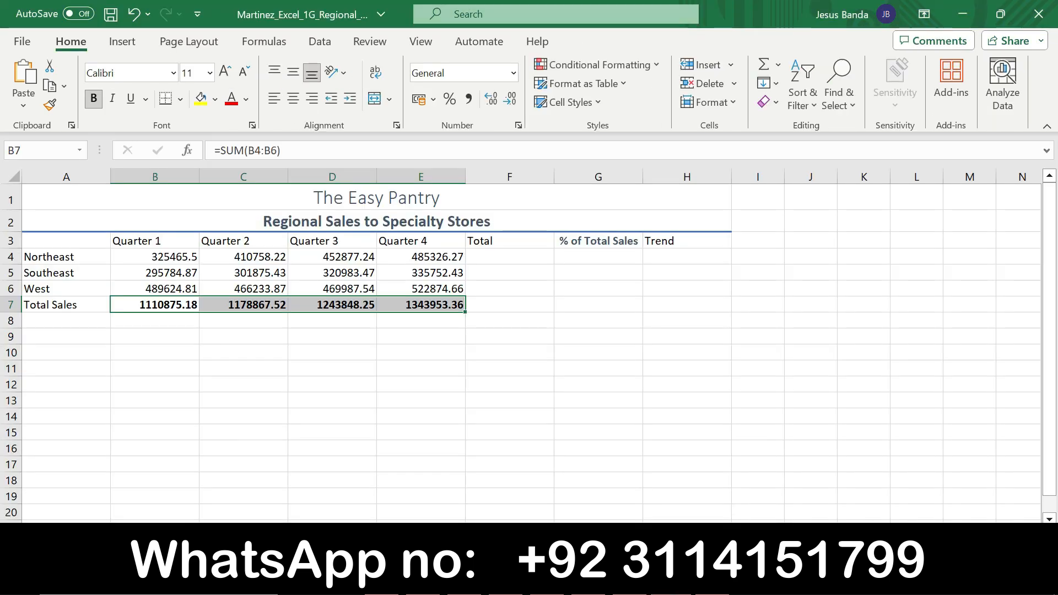
left_click(477, 253)
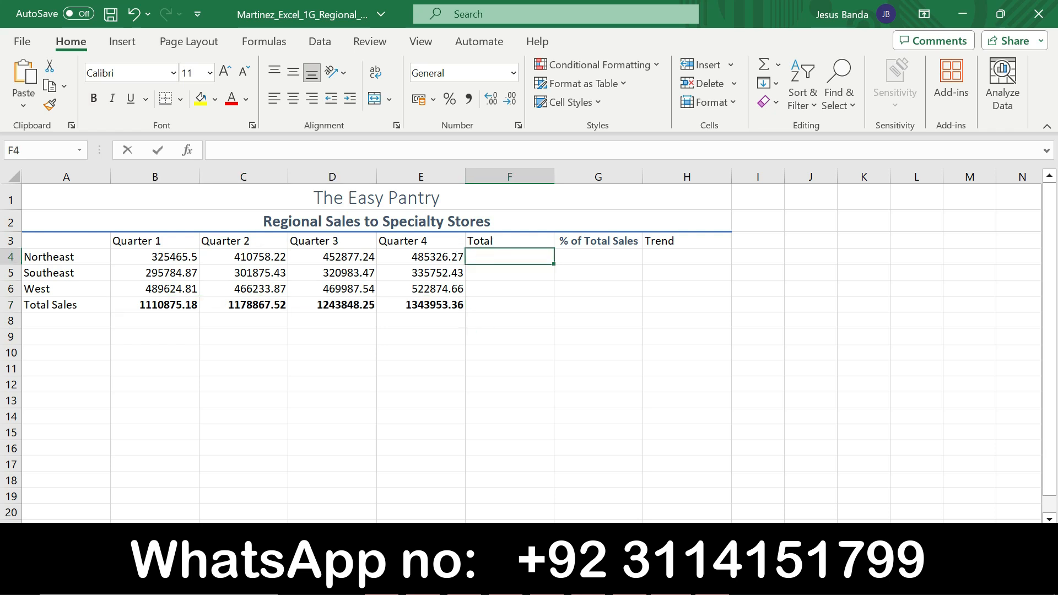
type("=su")
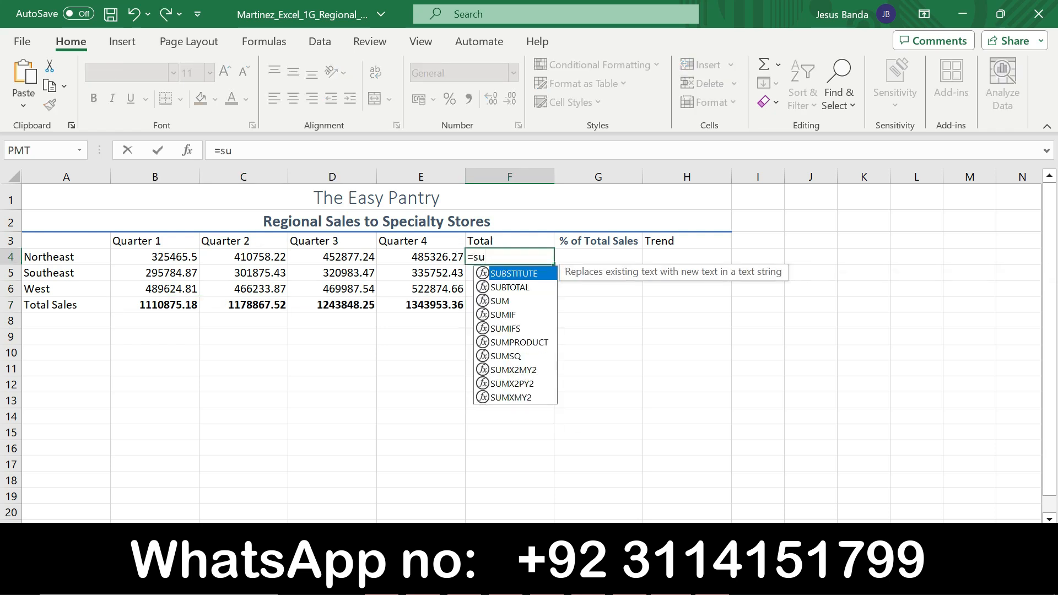
type("m")
double_click(500, 273)
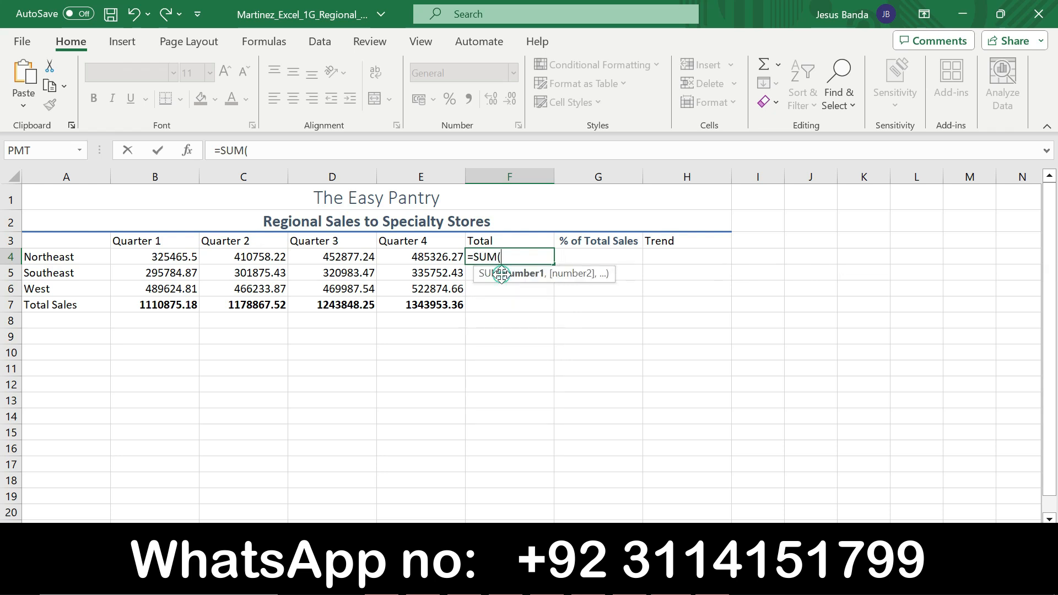
left_click_drag(190, 257, 397, 253)
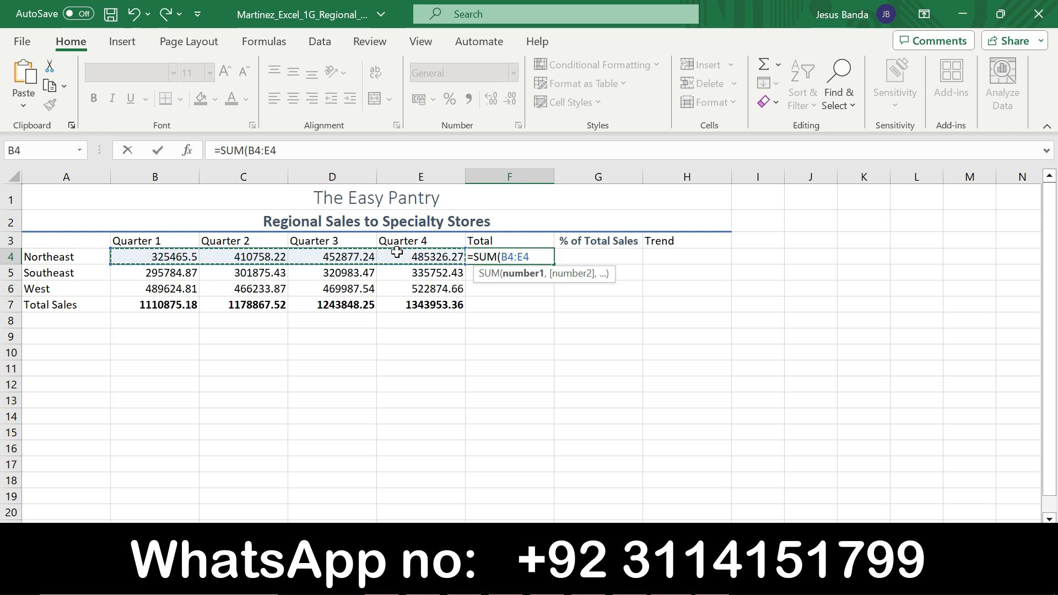
key("Return")
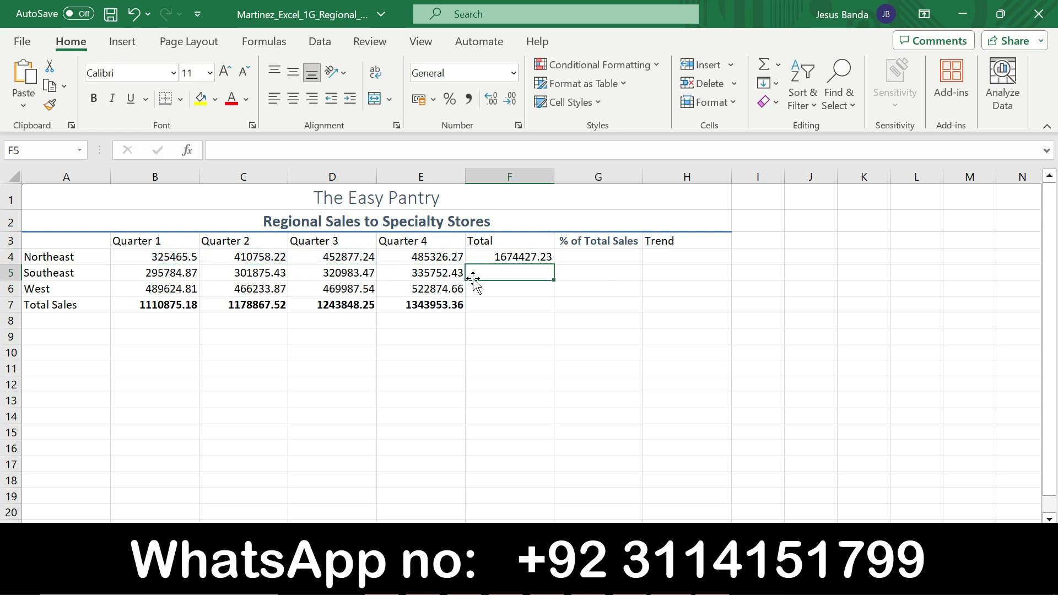
- Total the Southeast quarterly sales in F5 with a SUM formula over B5:E5
type("=sum")
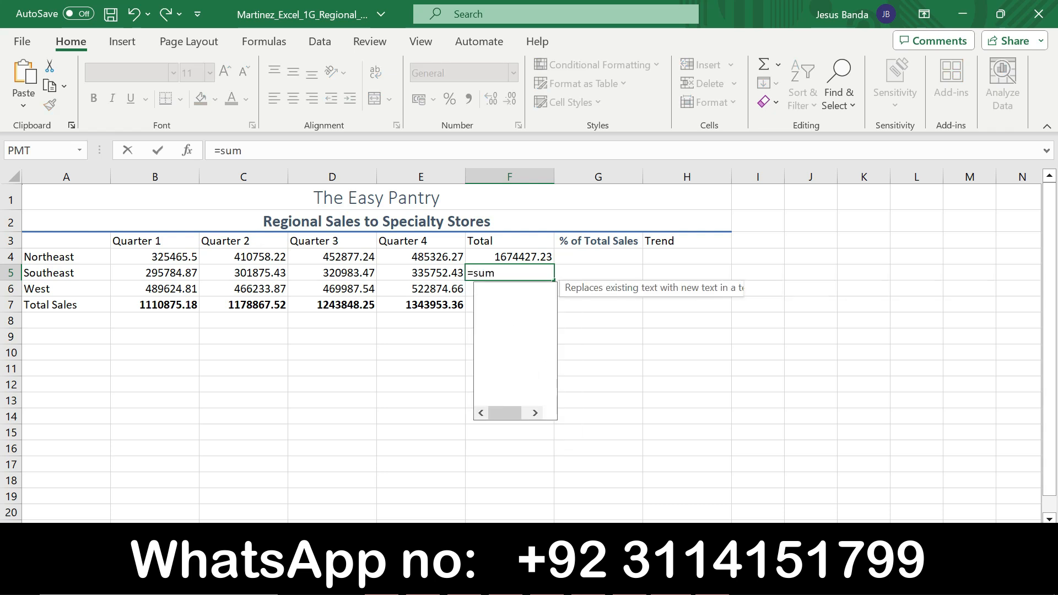
double_click(506, 288)
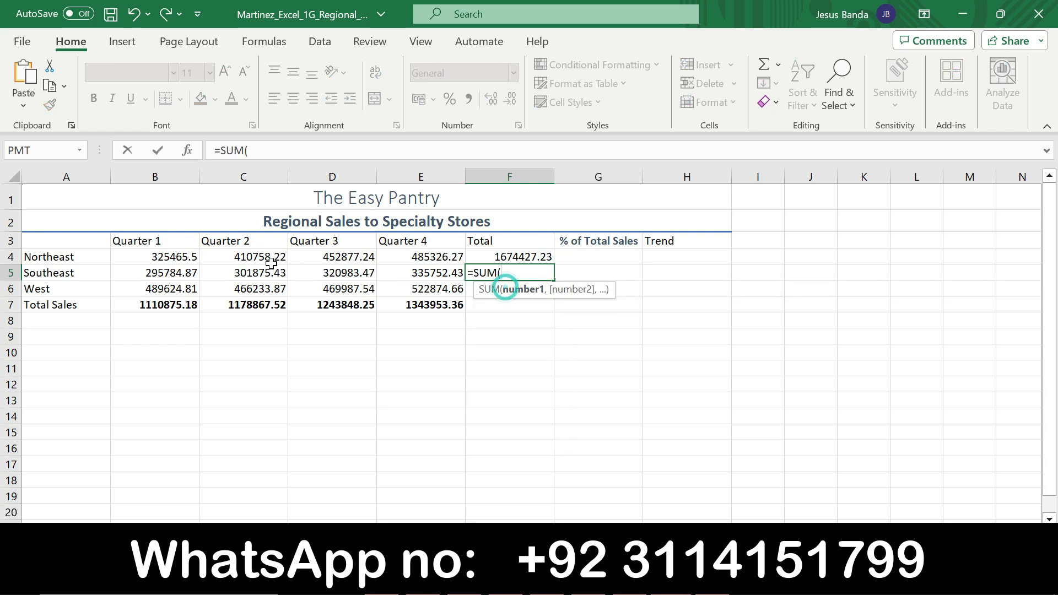
left_click_drag(168, 273, 418, 272)
key("Return")
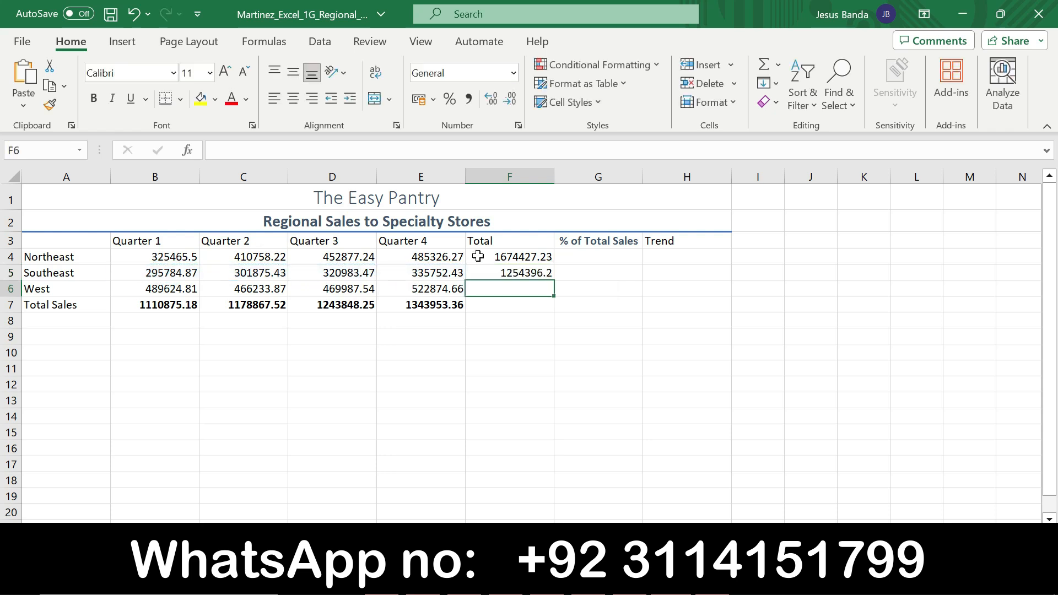
- Copy the SUM formula in F4 down through F7, check instruction 6 in Word, and make F4:F7 bold in Excel
left_click(514, 262)
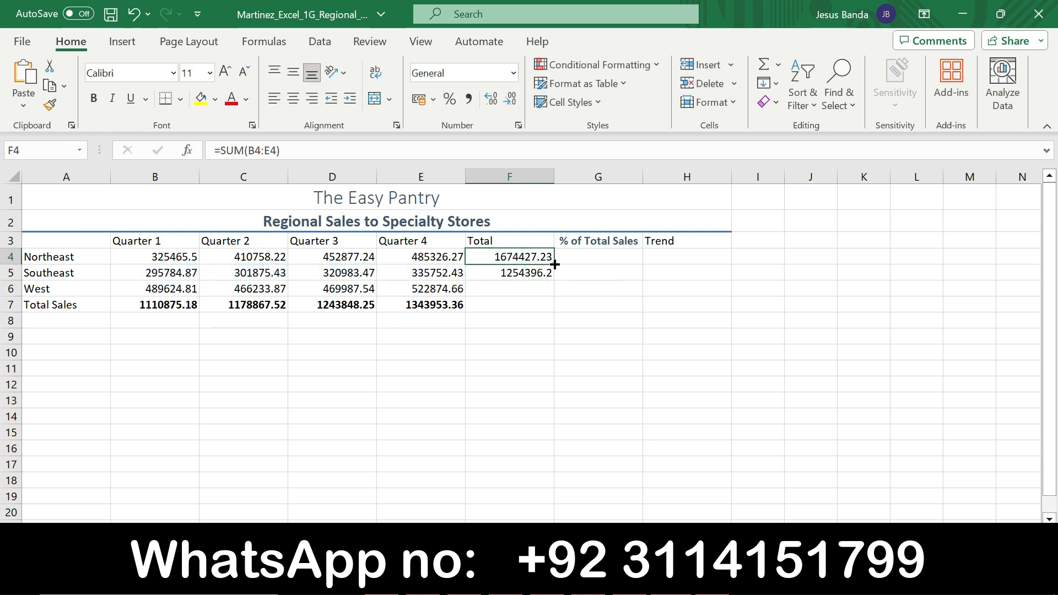
left_click_drag(556, 273, 554, 308)
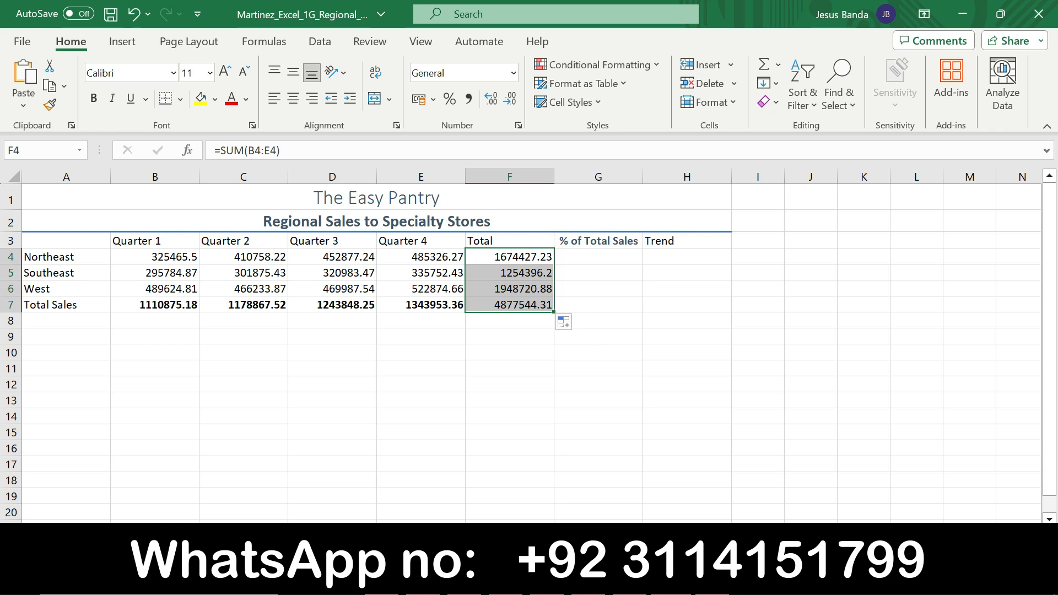
key("alt+Tab")
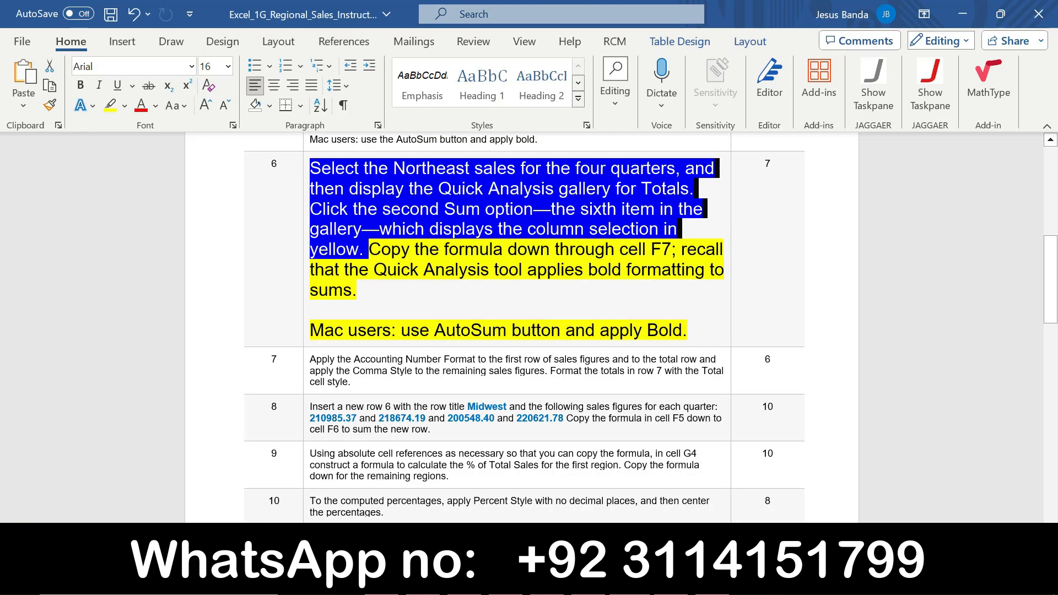
left_click_drag(310, 270, 484, 298)
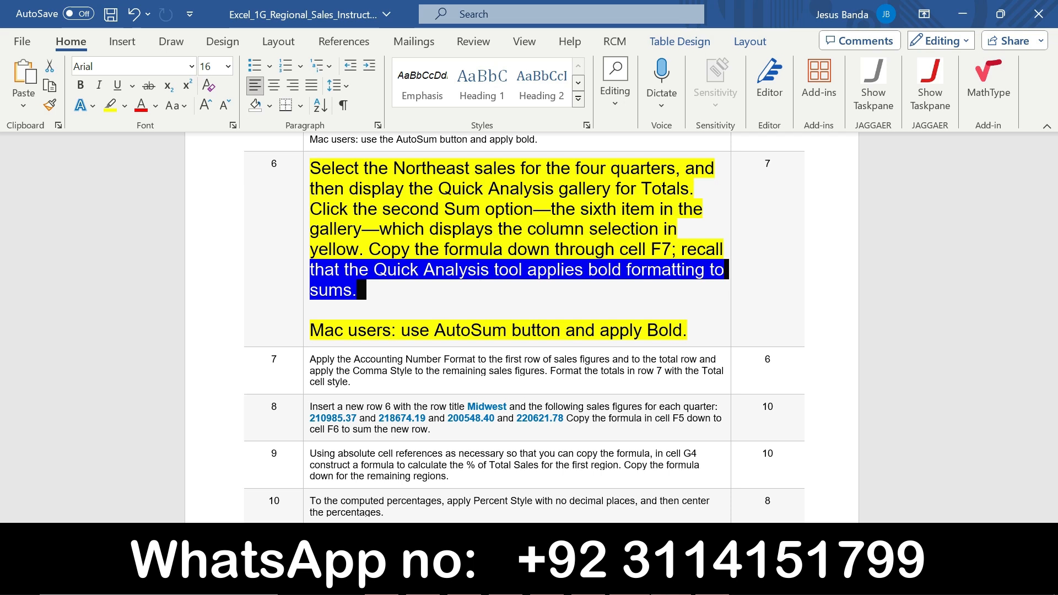
left_click(671, 583)
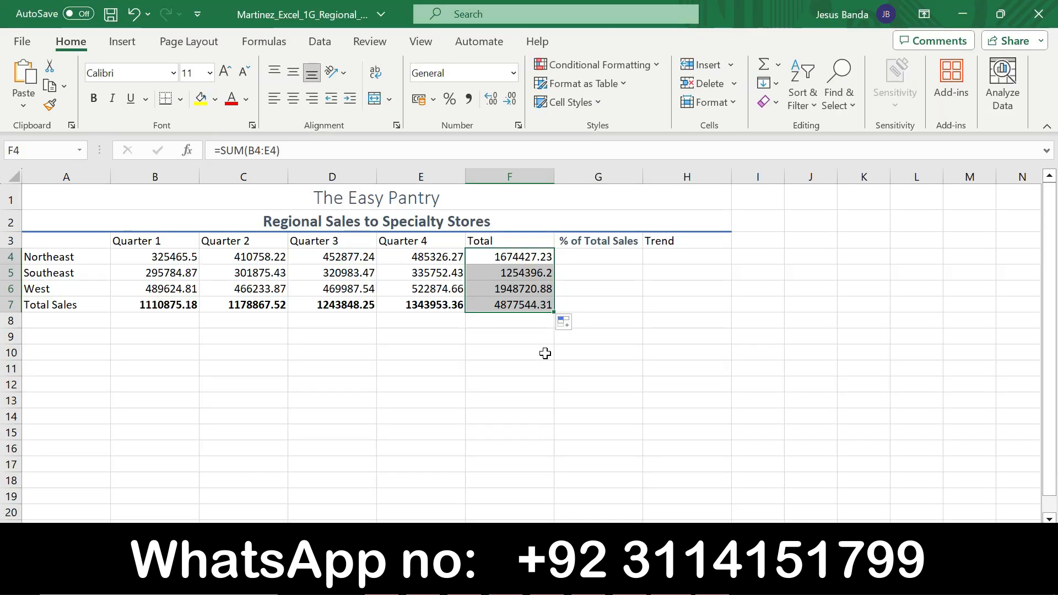
left_click(94, 98)
left_click(460, 382)
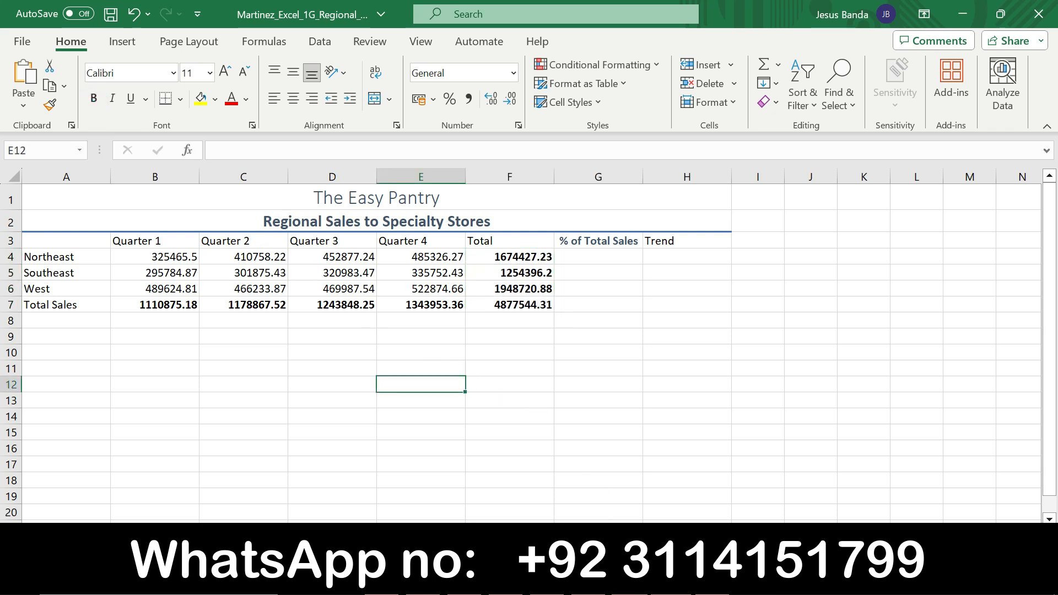
- Switch to Word and reset instruction 6 to 9 pt with no highlight
left_click(634, 485)
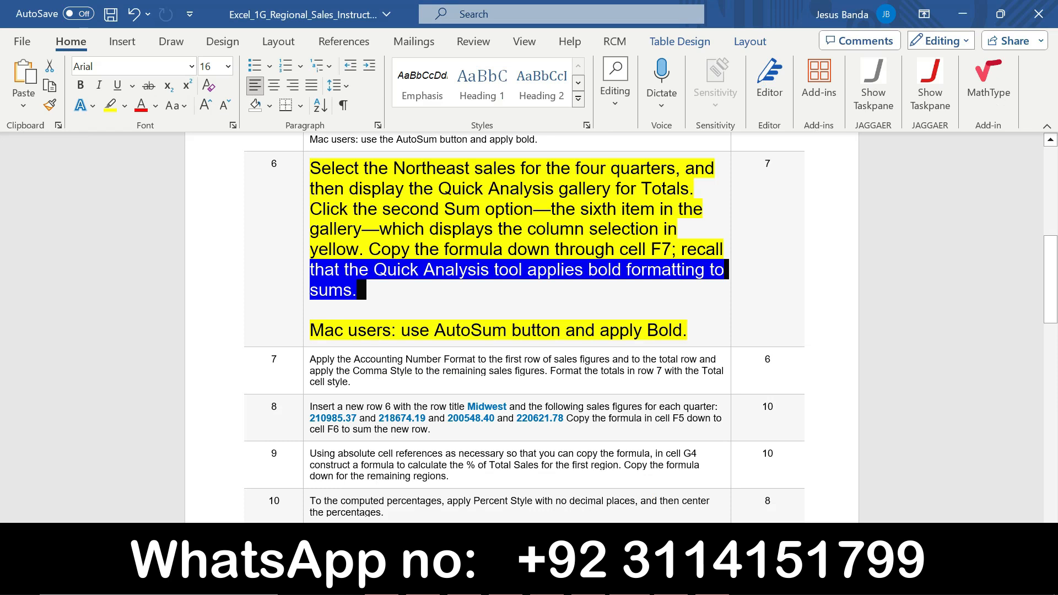
left_click(307, 198)
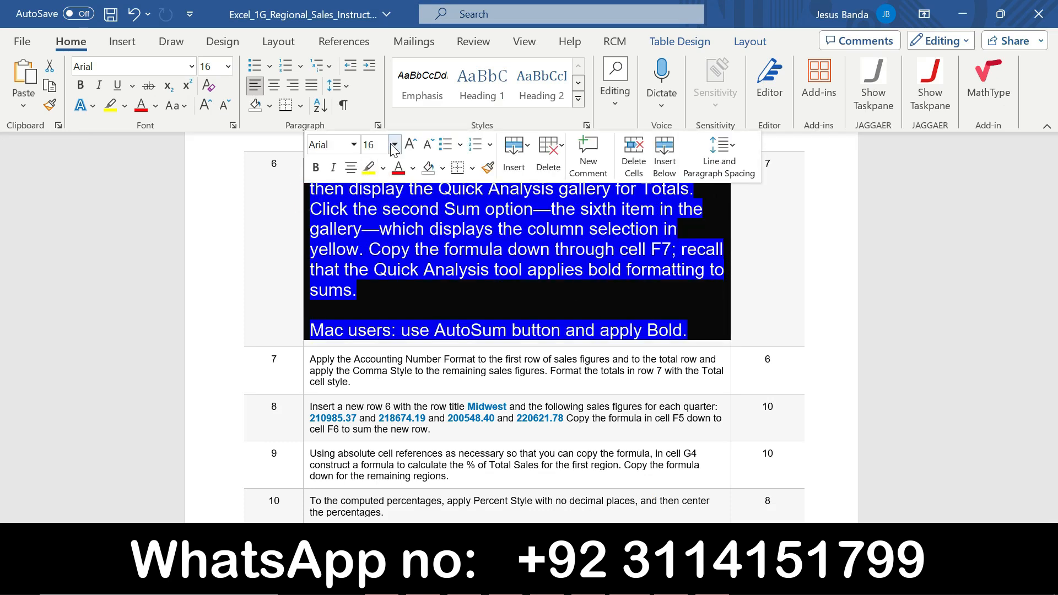
left_click(394, 144)
left_click(381, 188)
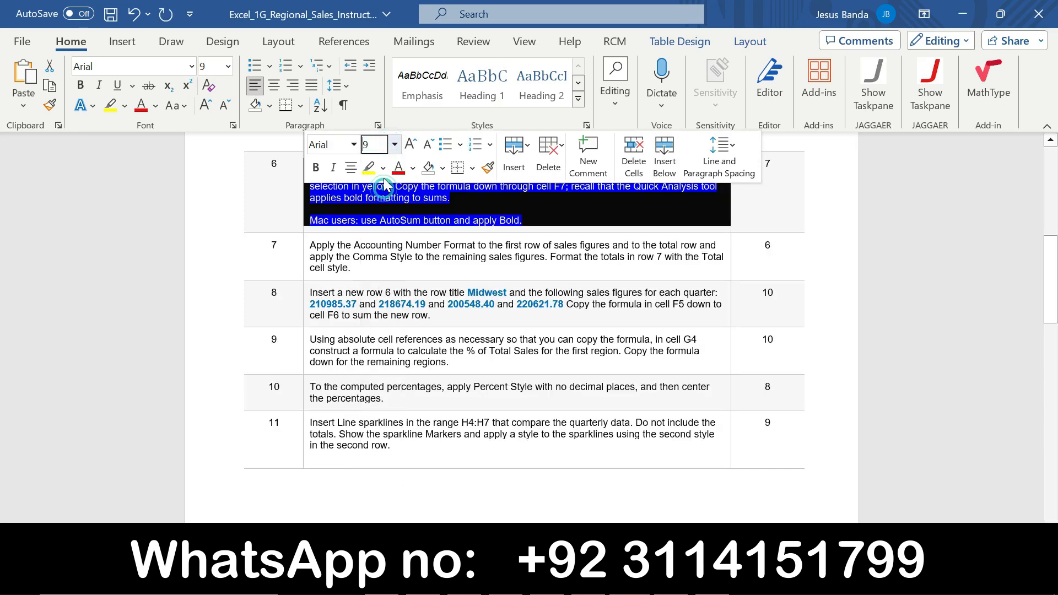
left_click(384, 175)
left_click(401, 302)
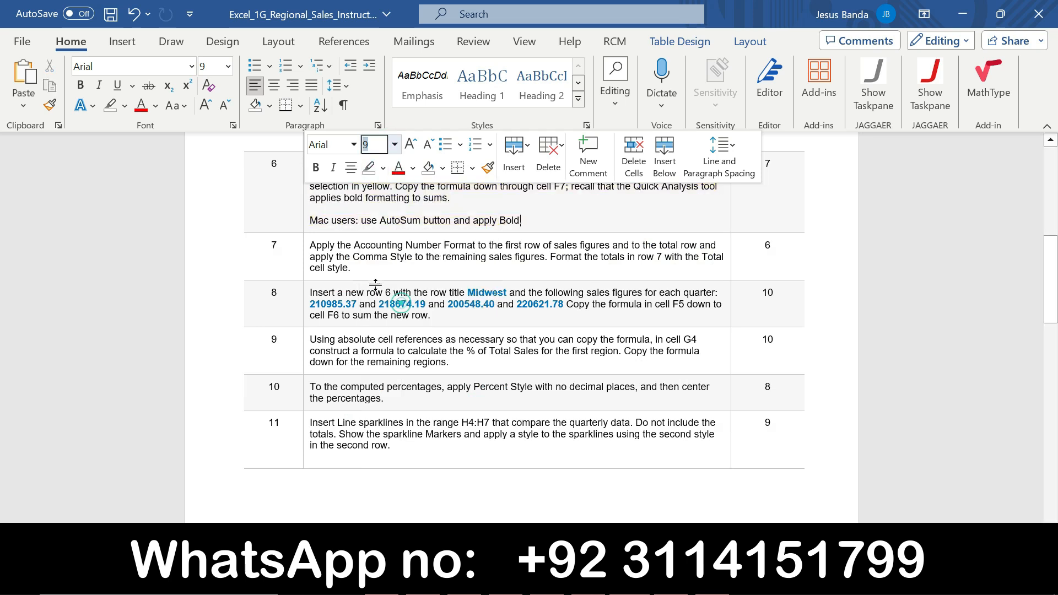
- Set instruction 7 to 16 pt with yellow highlight, and select its text for reading
left_click(305, 257)
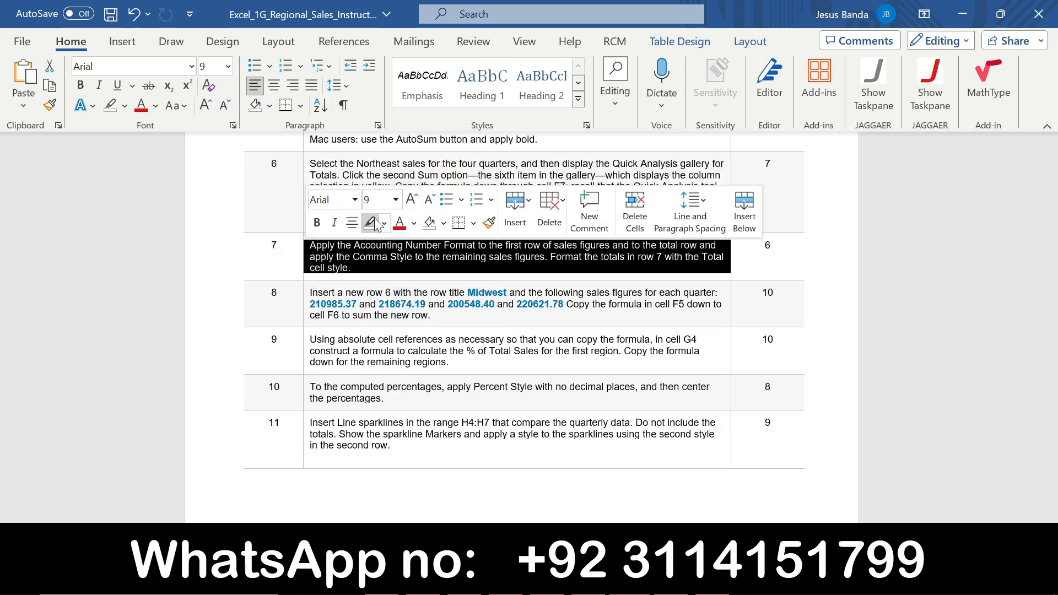
left_click(396, 200)
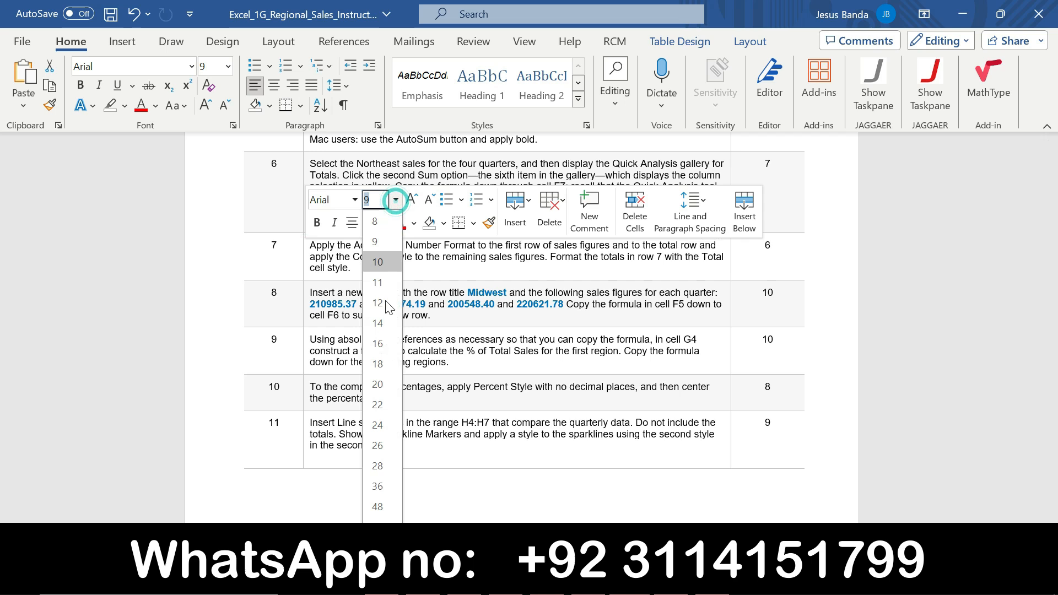
left_click(385, 344)
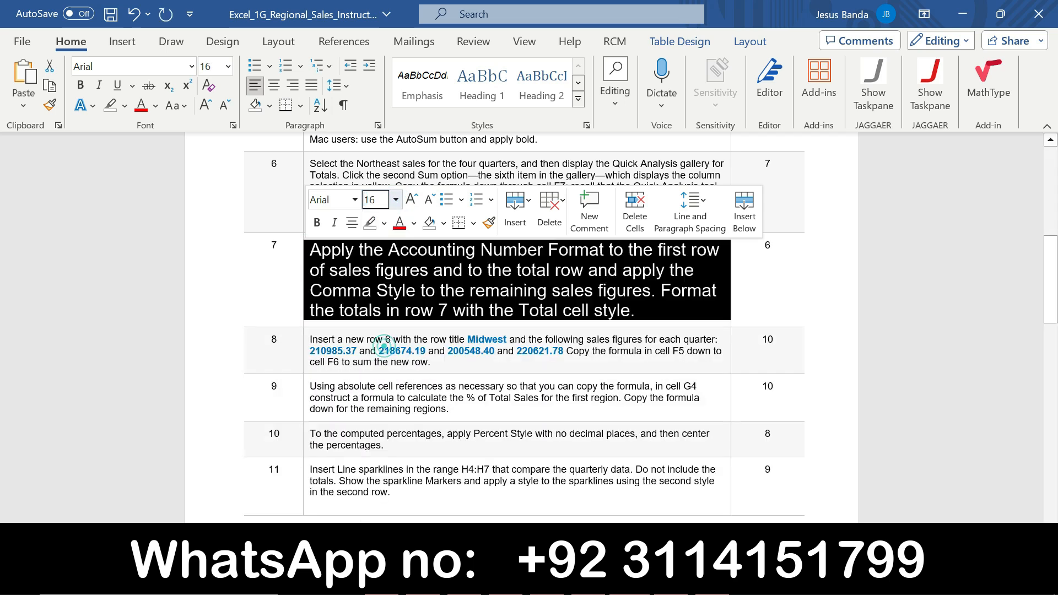
left_click(384, 223)
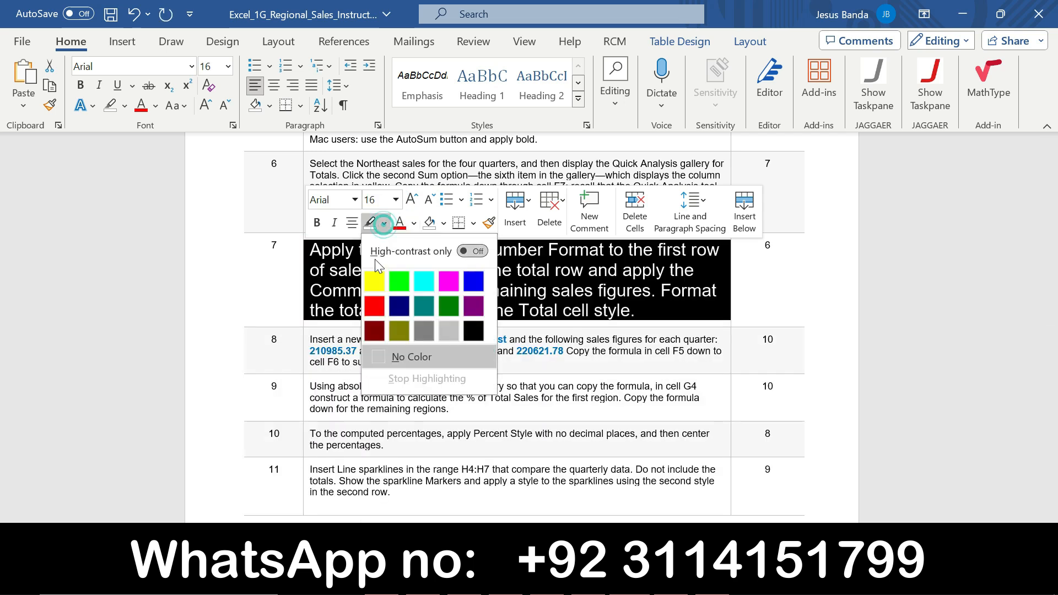
left_click(368, 289)
left_click(445, 290)
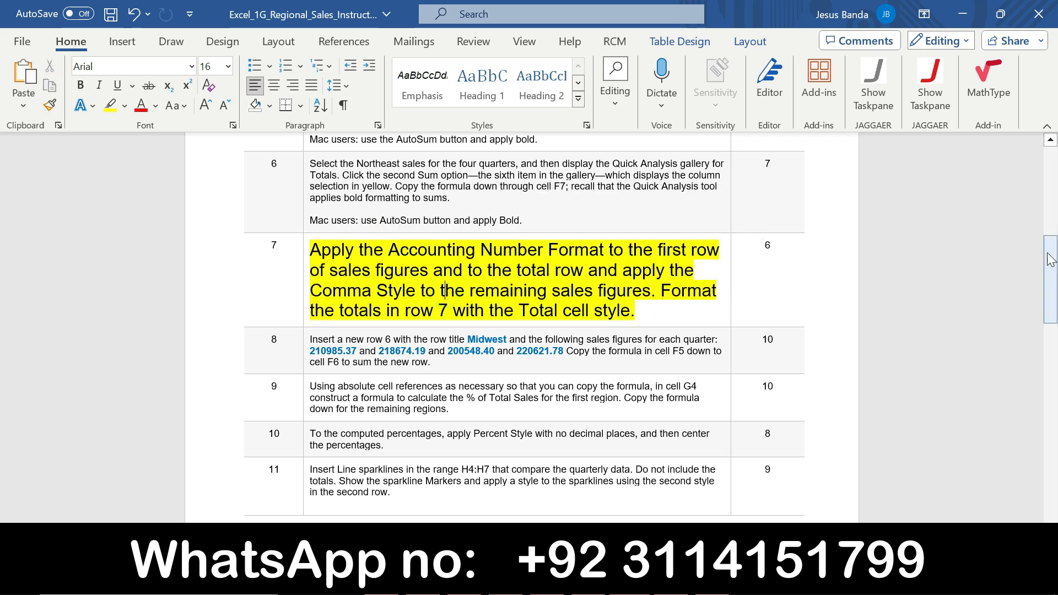
scroll(2, 268, "down", 2)
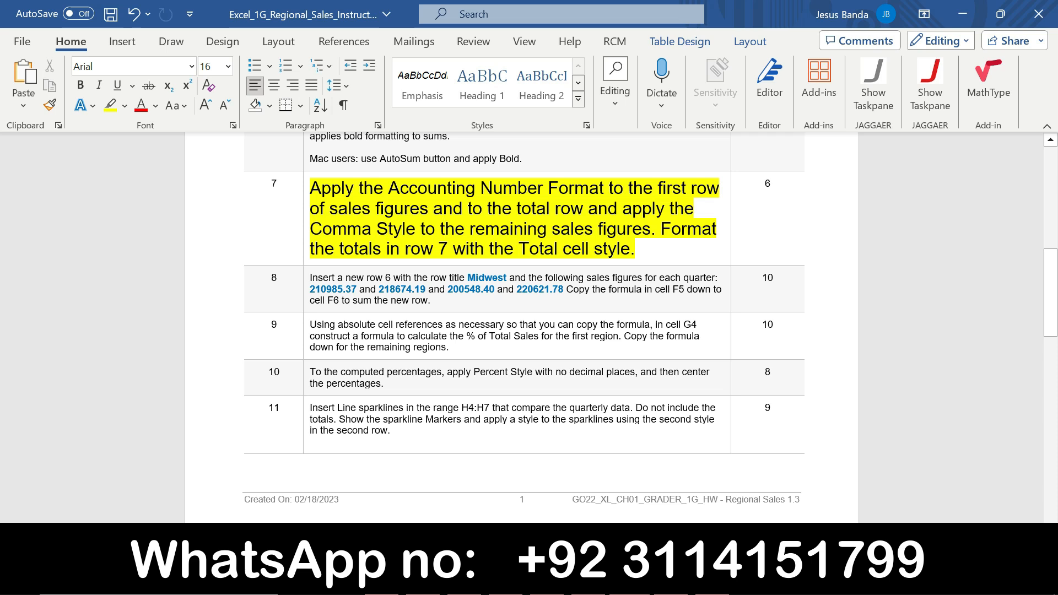
left_click_drag(310, 188, 632, 249)
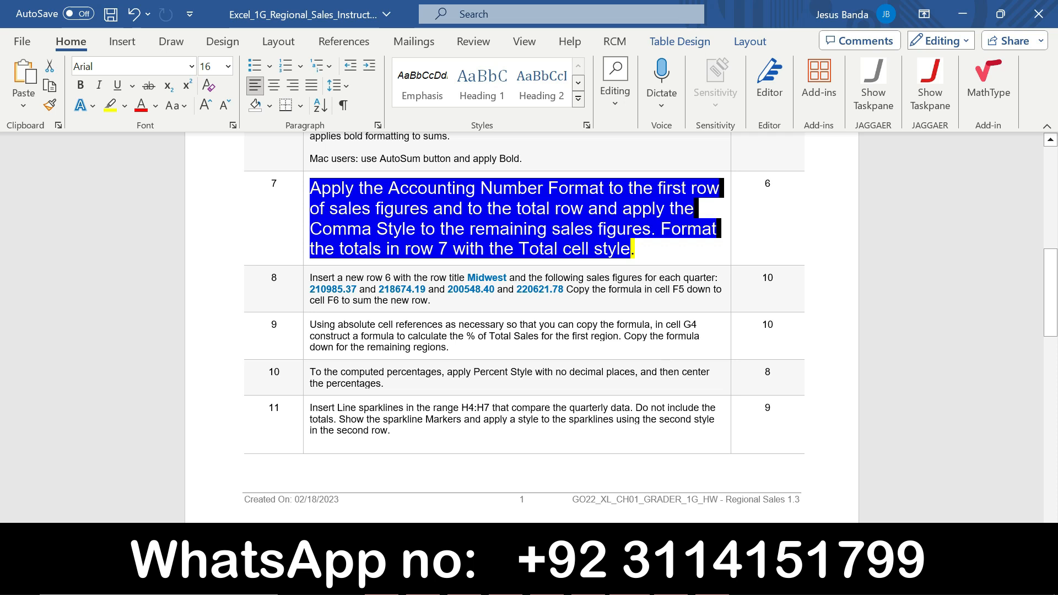
- Switch to Excel and apply the Accounting Number Format to B4:F4 and B7:F7
mouse_move(671, 585)
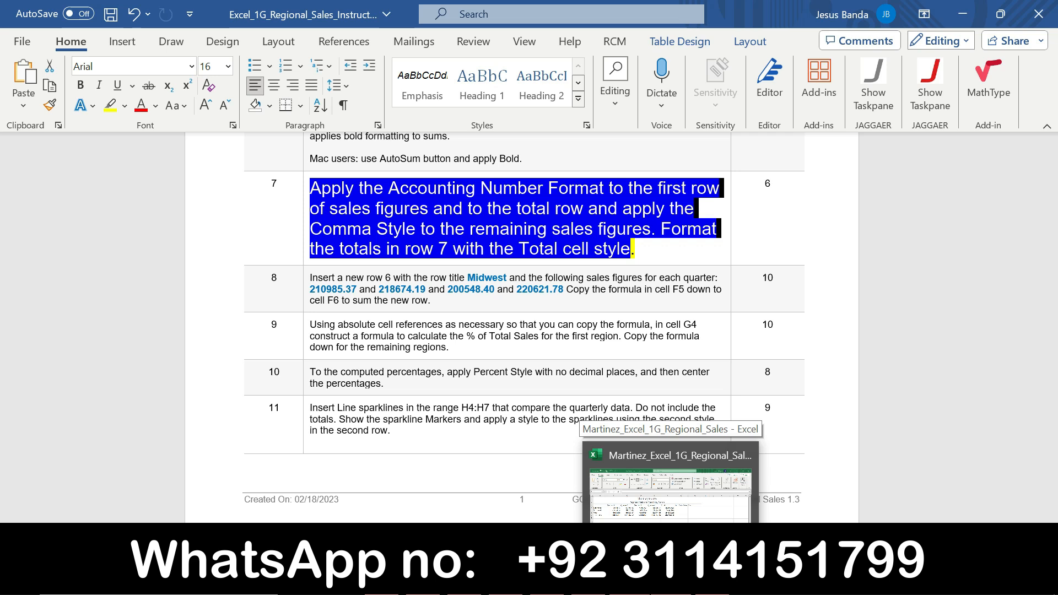
left_click(671, 585)
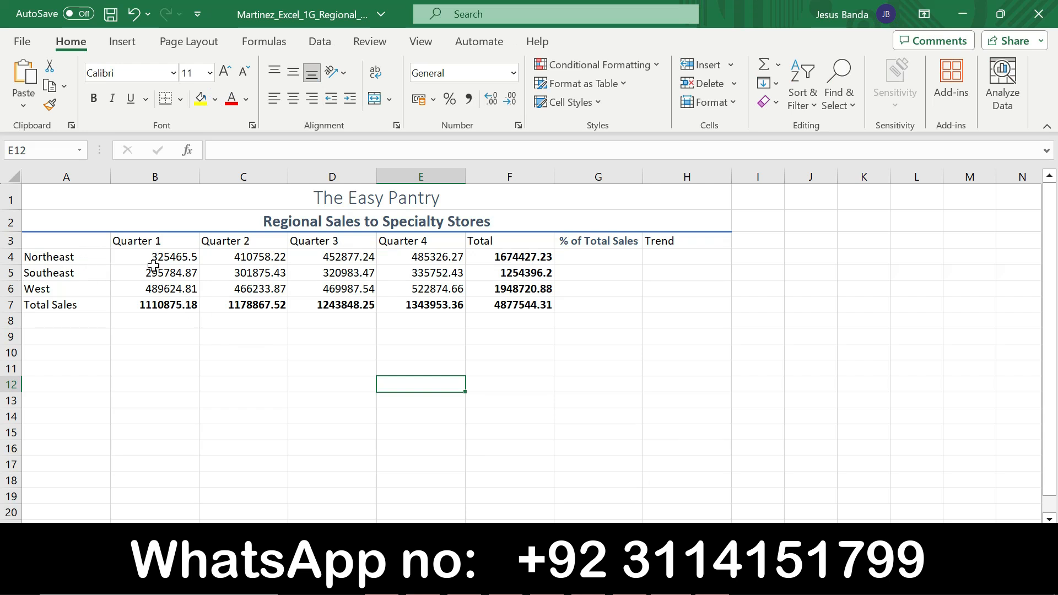
left_click_drag(116, 257, 496, 259)
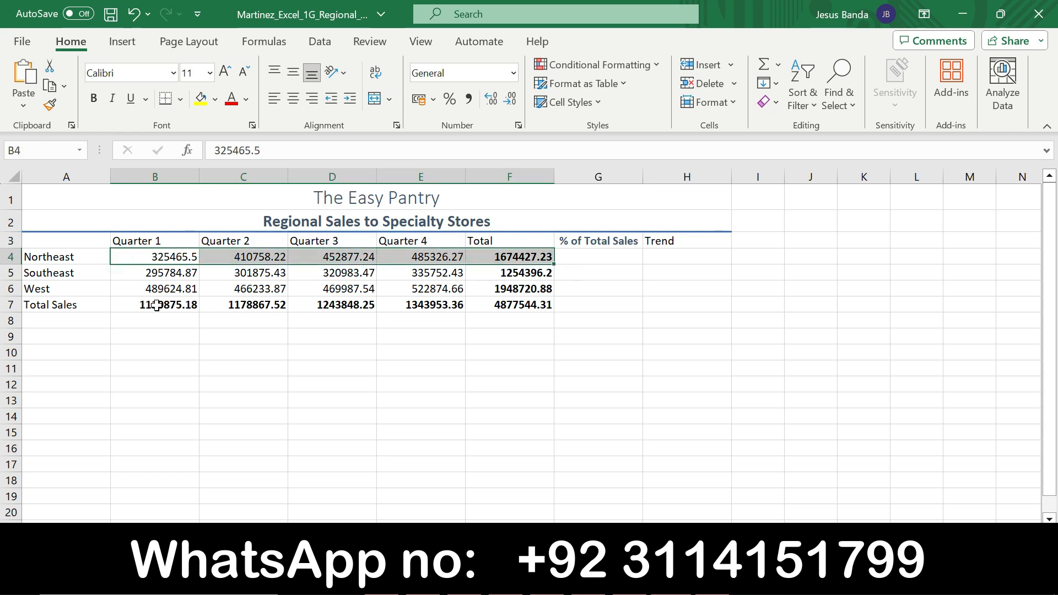
left_click_drag(153, 305, 515, 307)
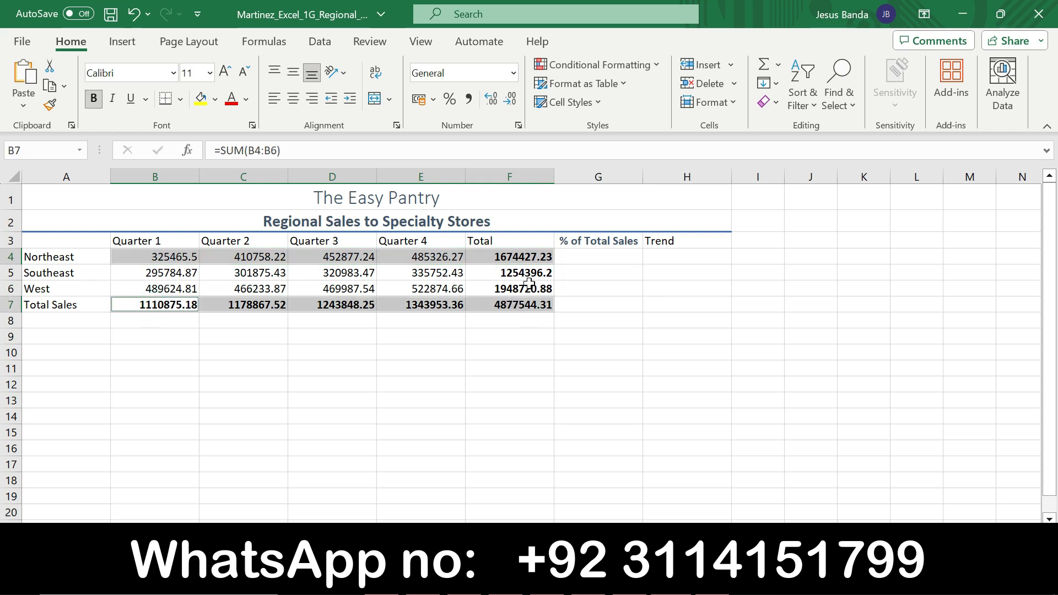
left_click(418, 99)
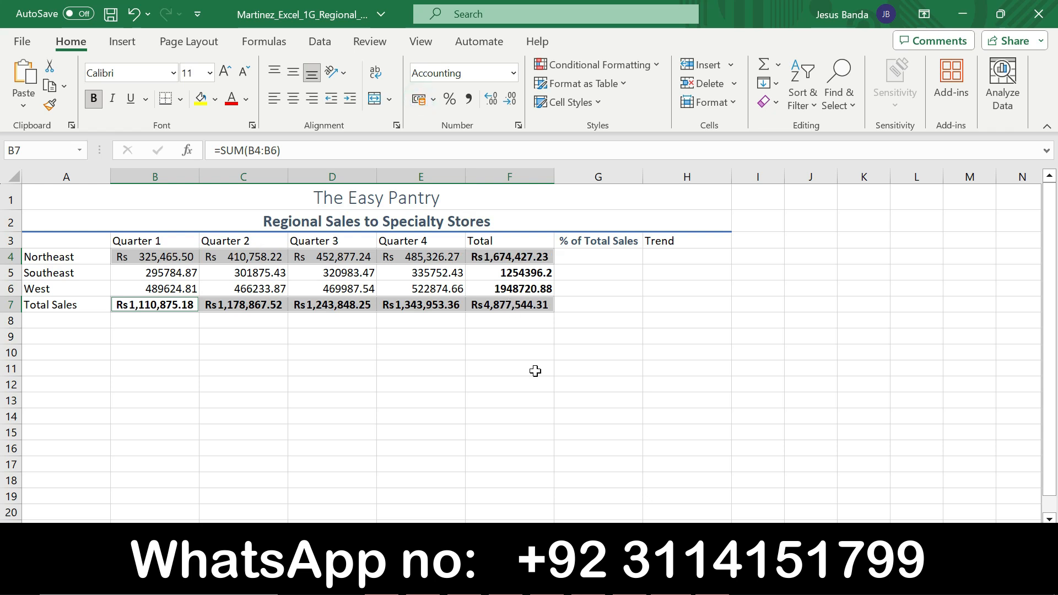
- Check instruction 7 in Word, and apply the Total cell style to B7:F7 in Excel
key("alt+Tab")
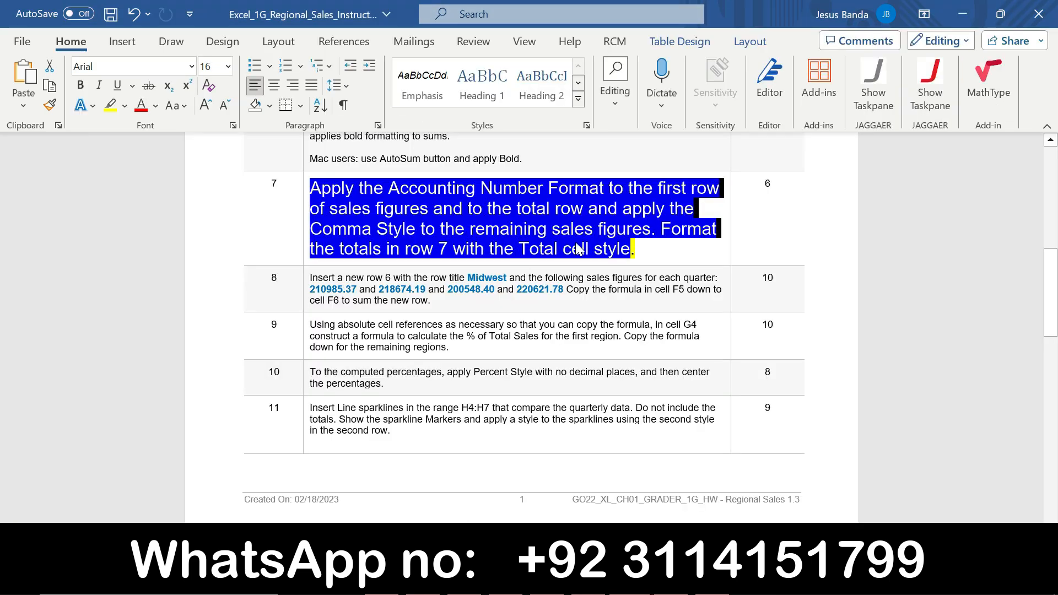
key("alt+Tab")
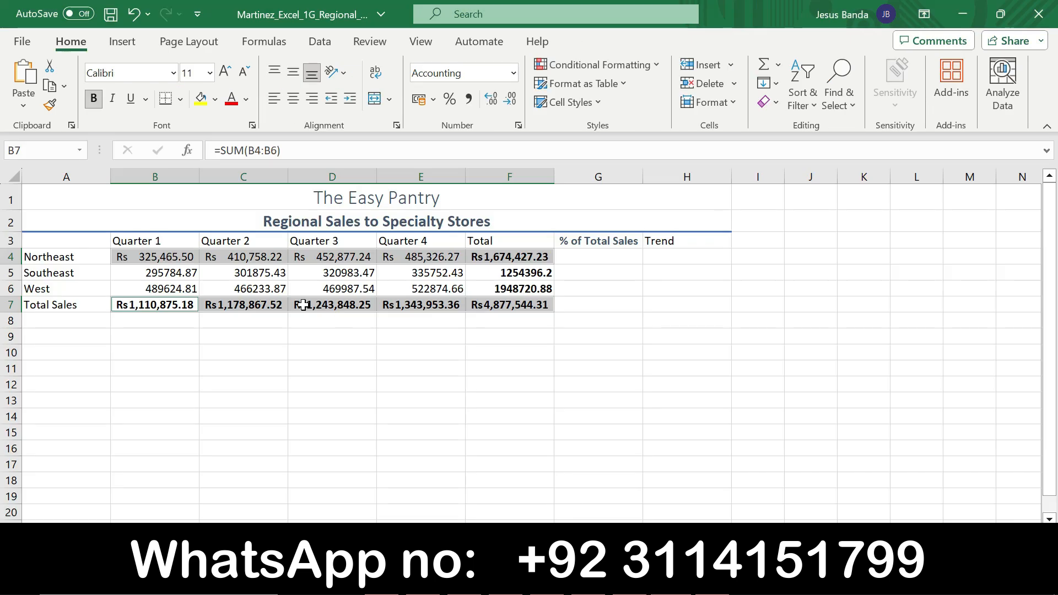
left_click_drag(162, 307, 447, 296)
left_click_drag(512, 297, 512, 298)
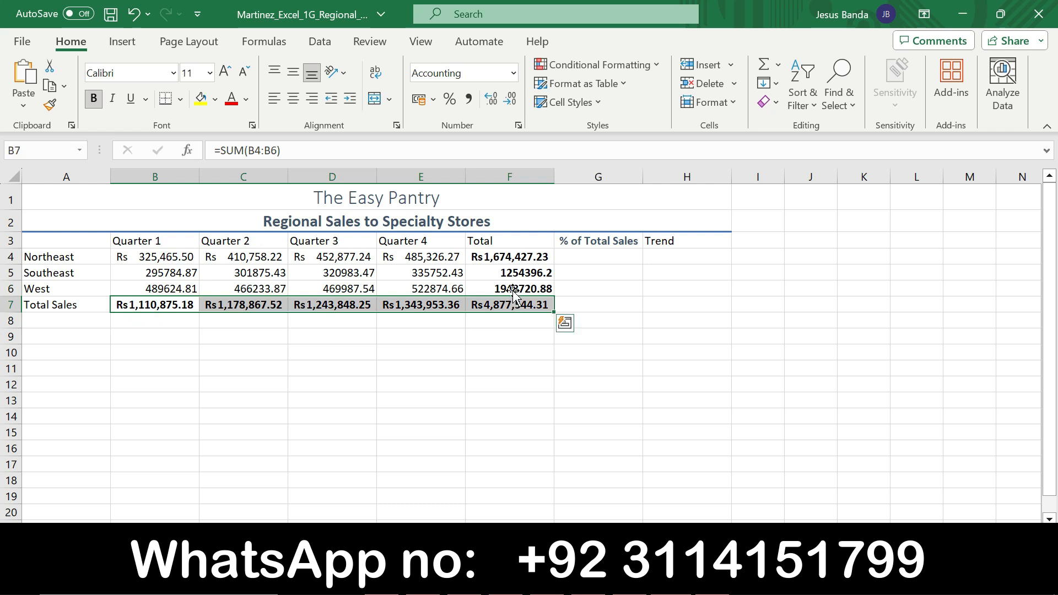
left_click(575, 100)
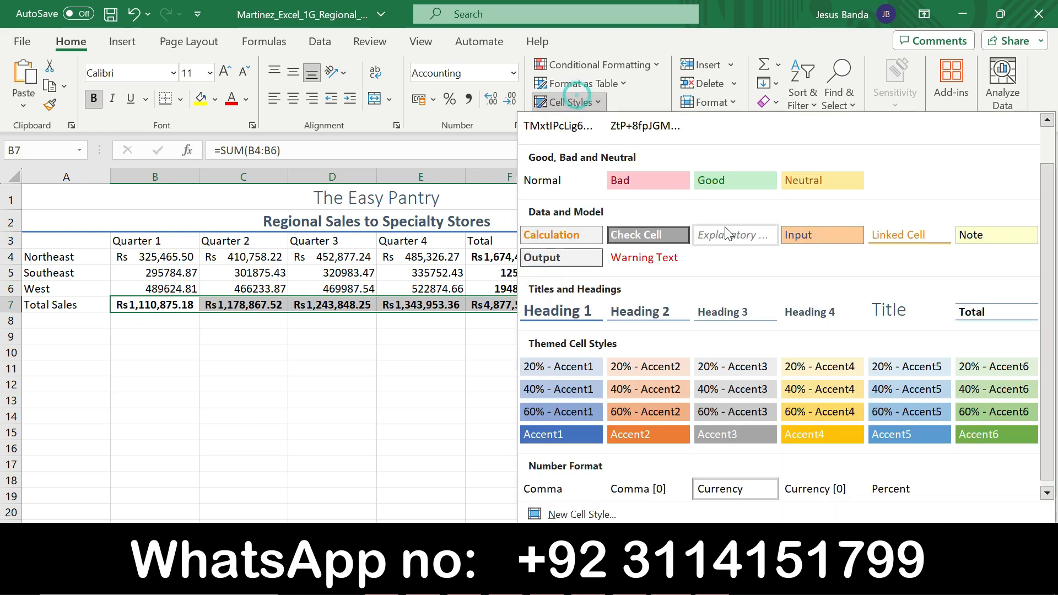
left_click(992, 325)
left_click(445, 393)
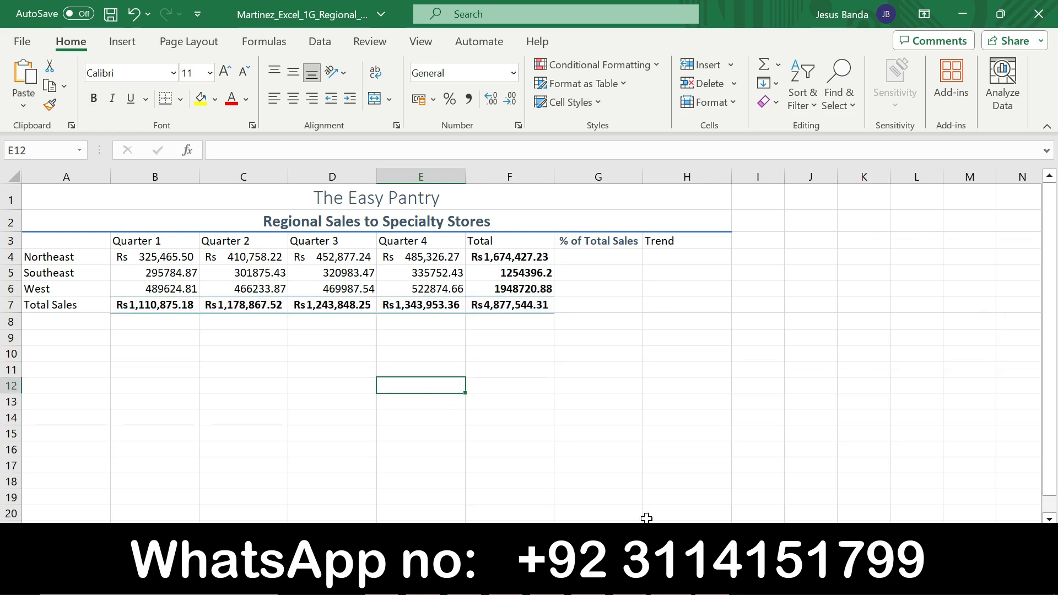
- Recheck instruction 7 in Word, and apply Comma Style to the sales figures in B5:F6 in Excel
key("alt+Tab")
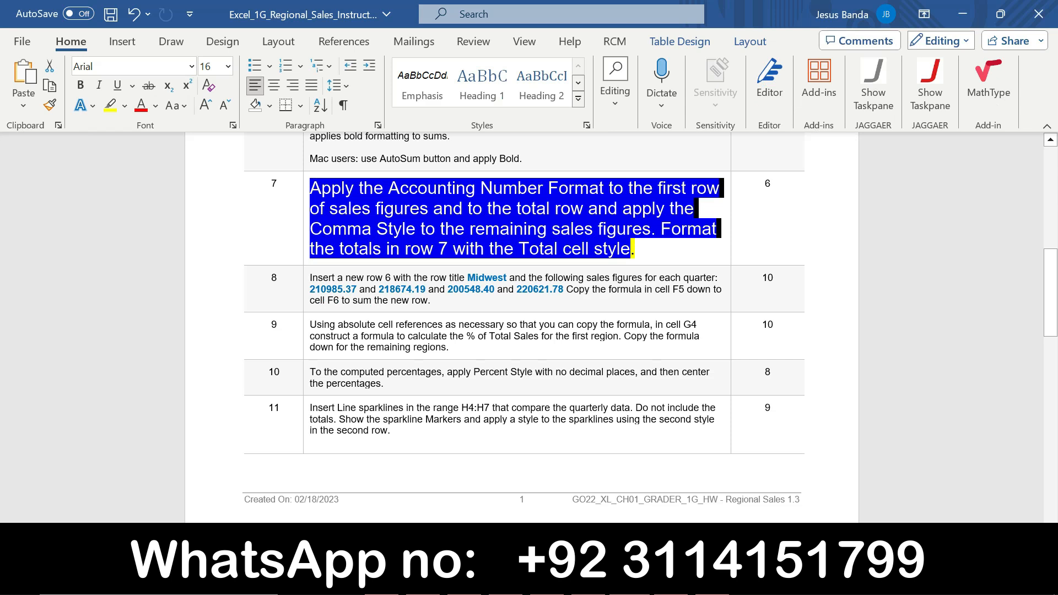
mouse_move(671, 583)
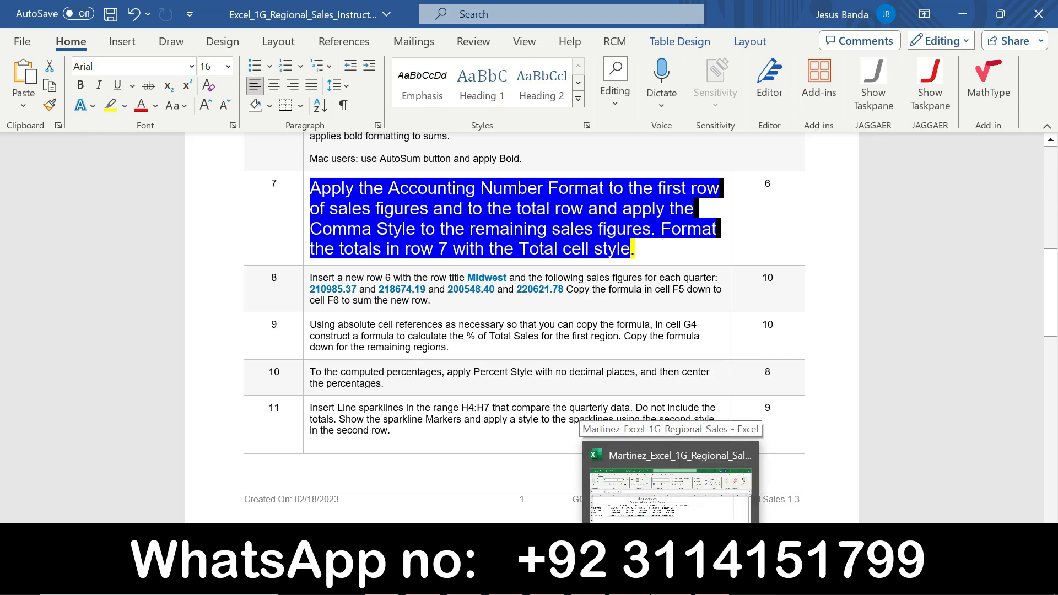
left_click(671, 496)
left_click_drag(177, 274, 499, 289)
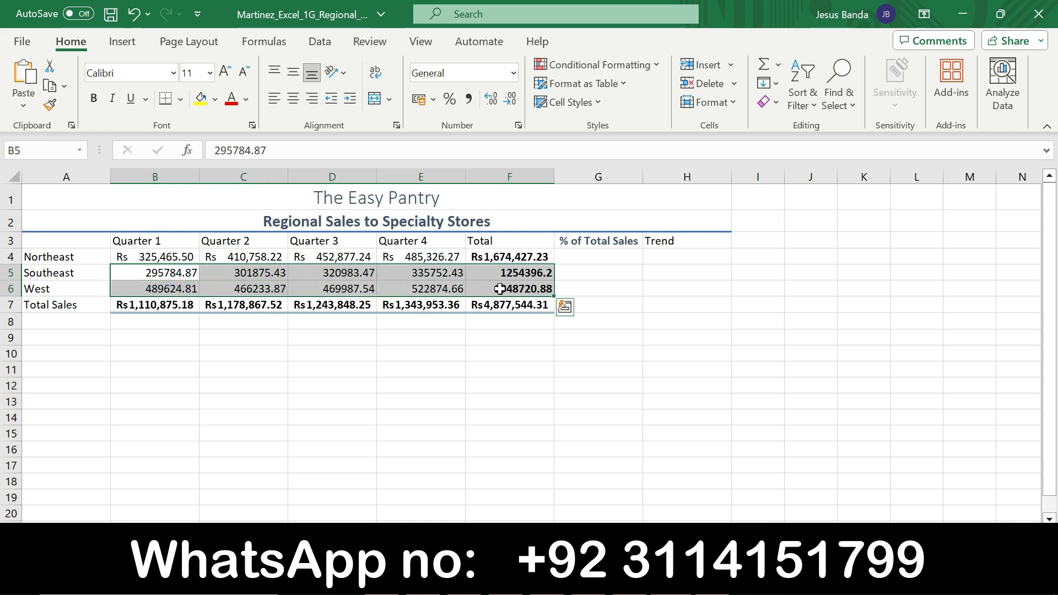
left_click(469, 101)
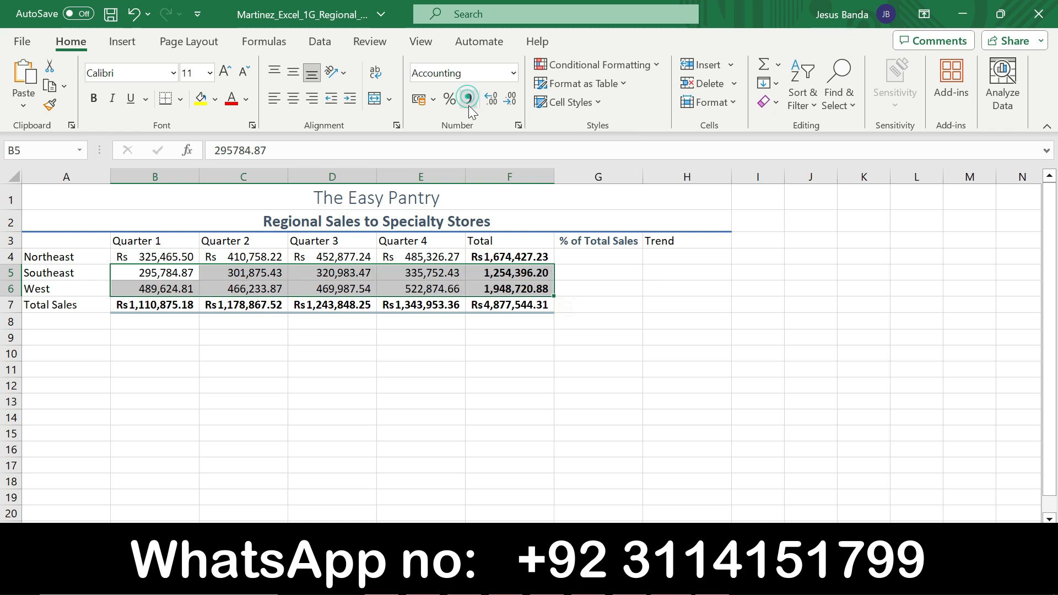
left_click(511, 364)
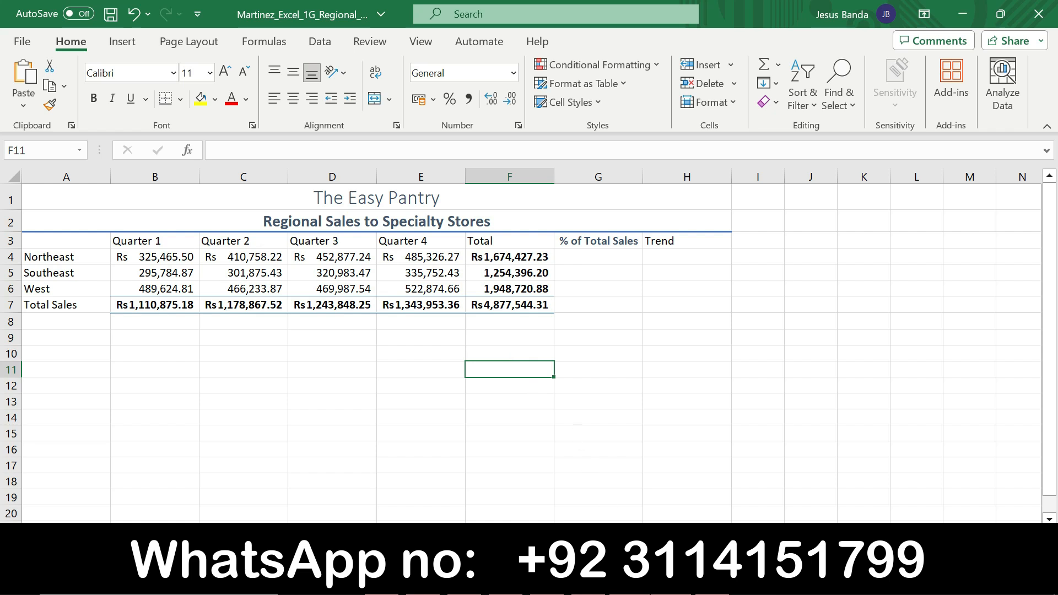
- Switch to Word and reset the instruction 7 text to 9 pt with no highlight color
key("alt+Tab")
left_click(305, 202)
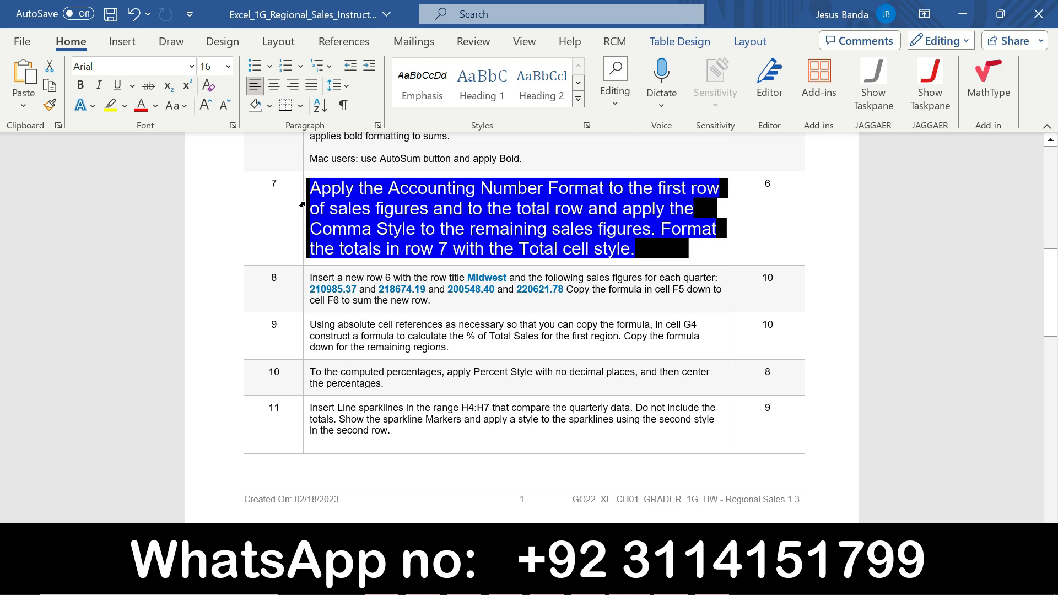
left_click(395, 150)
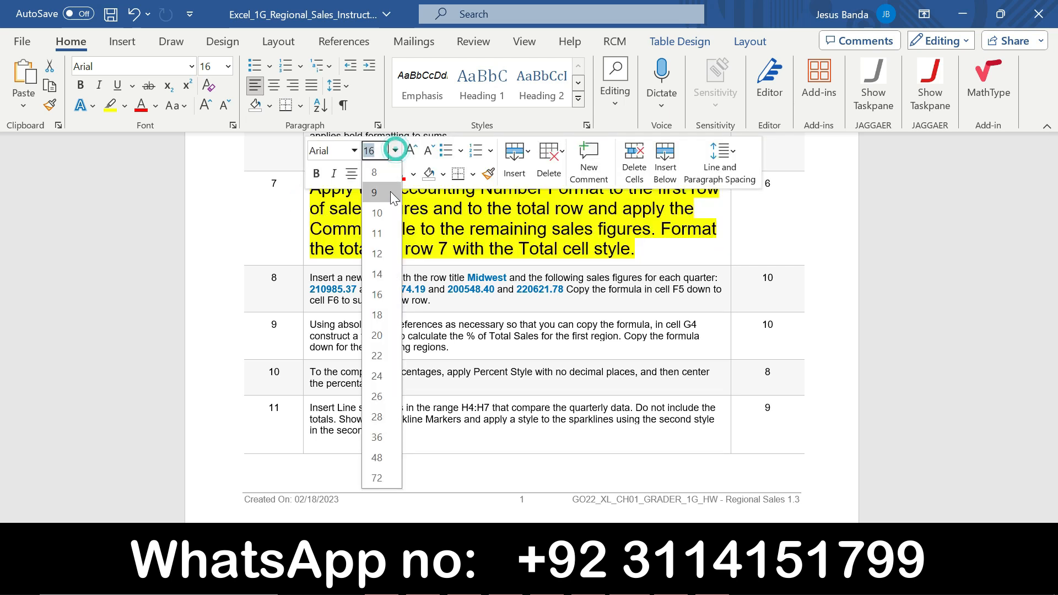
left_click(381, 184)
left_click(386, 177)
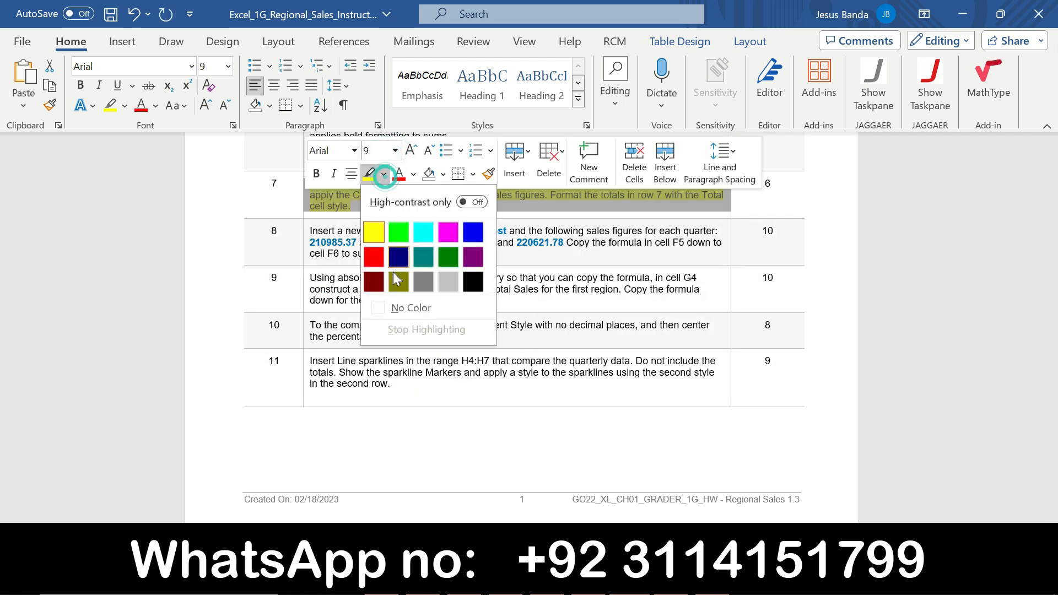
left_click(399, 307)
left_click(434, 298)
left_click_drag(1051, 292, 1053, 185)
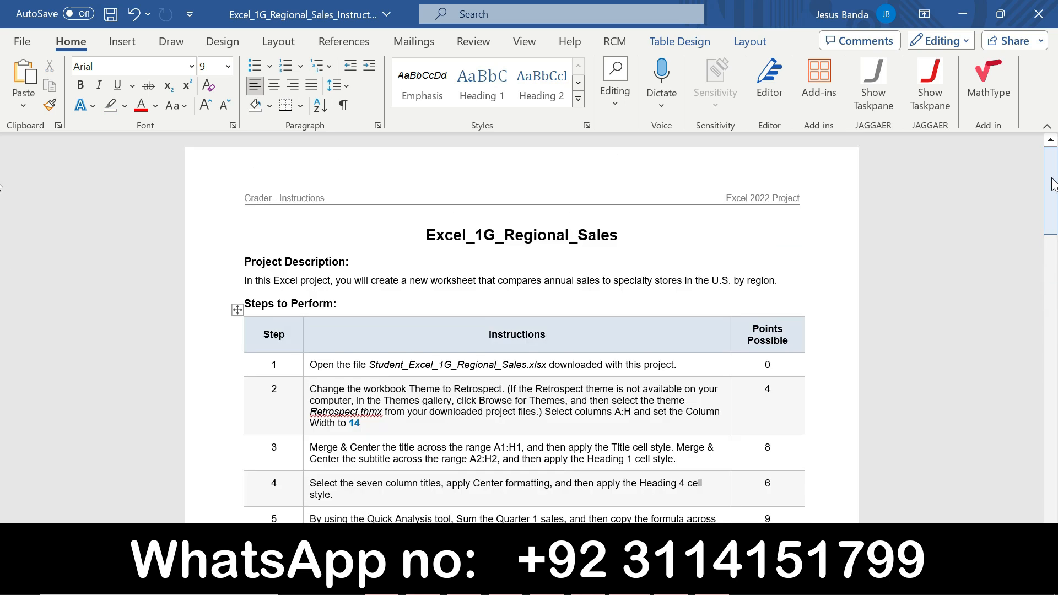